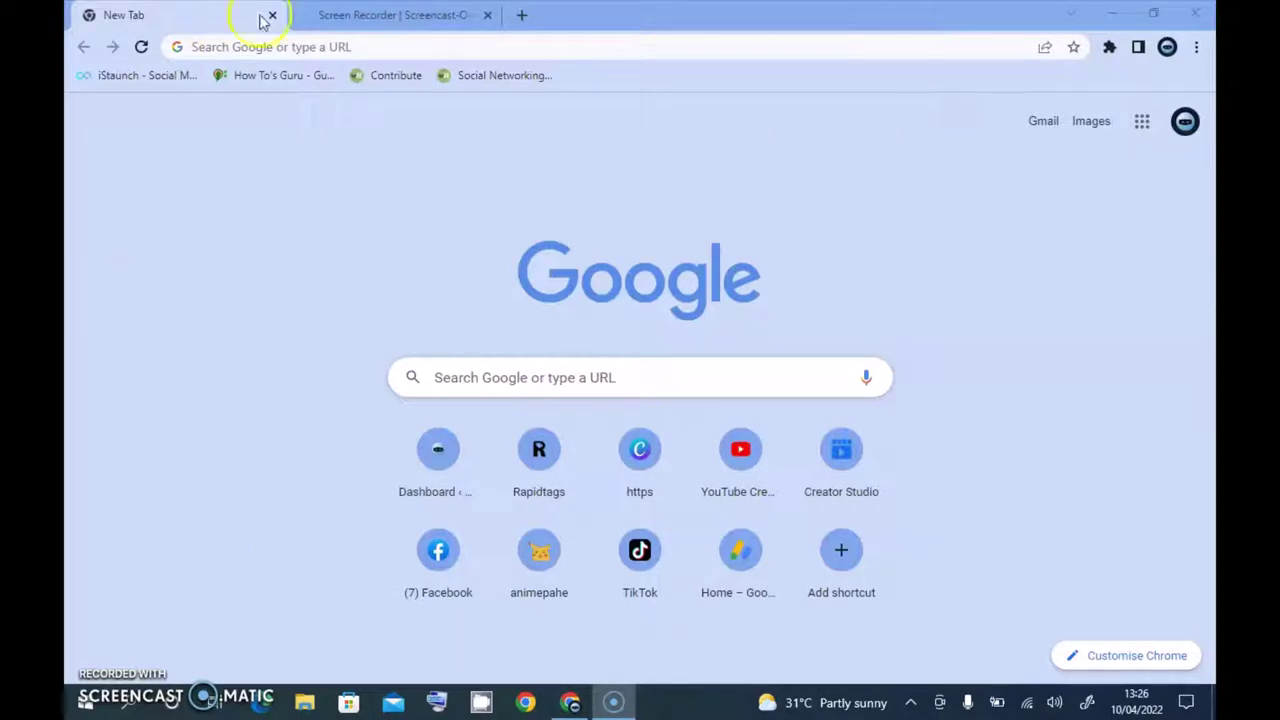
Open Facebook Creator Studio at facebook.com/creatorstudio
{"action": "left_click", "coordinate": [236, 46]}
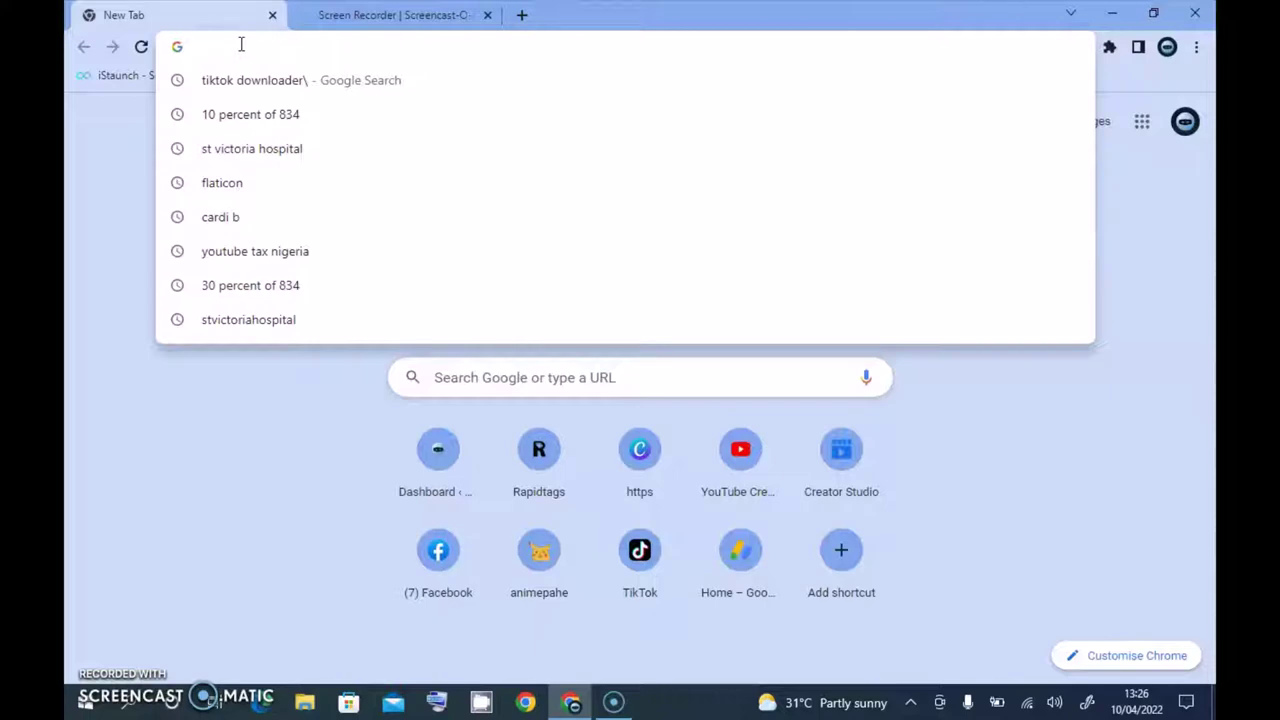
{"action": "type", "text": "face"}
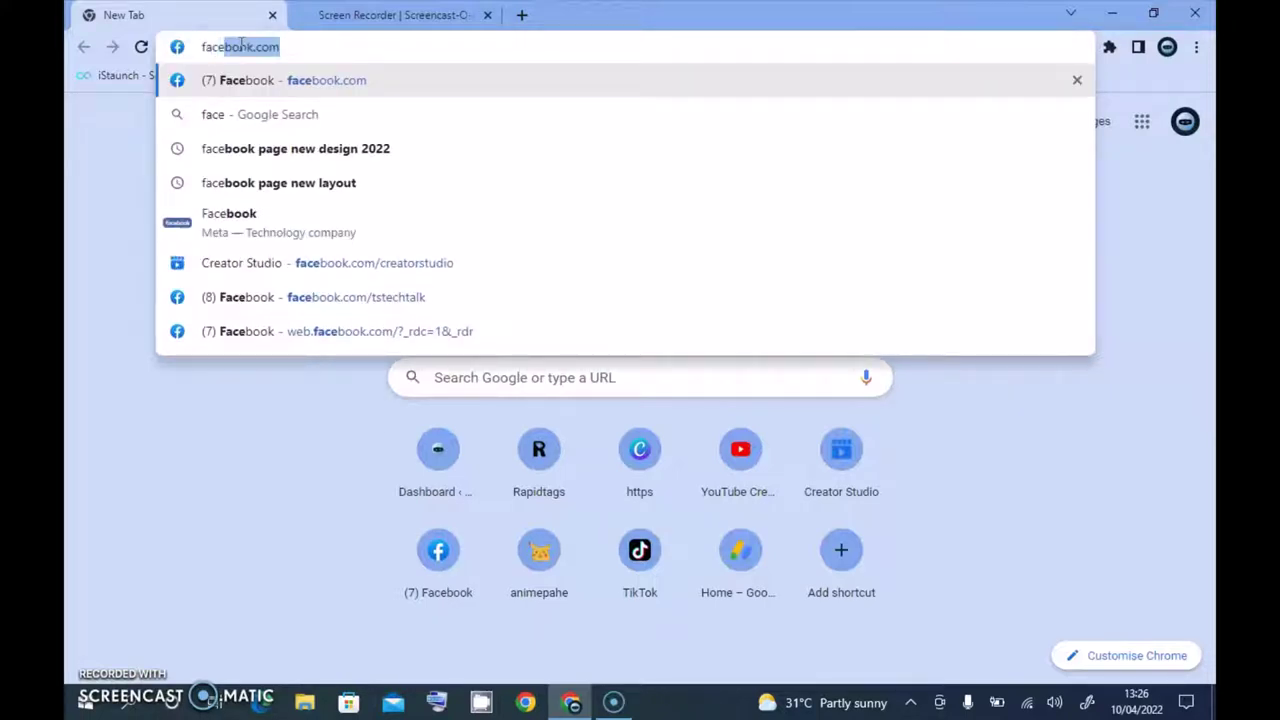
{"action": "left_click", "coordinate": [357, 262]}
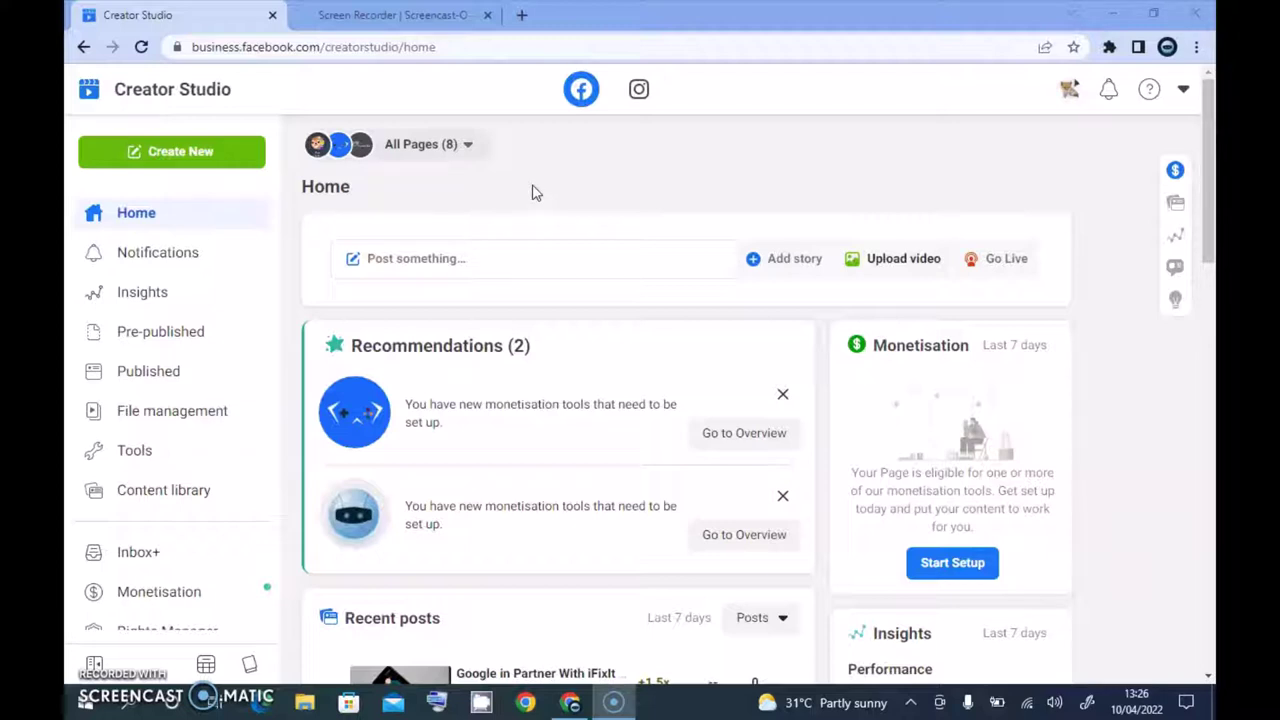
{"action": "left_click", "coordinate": [895, 253]}
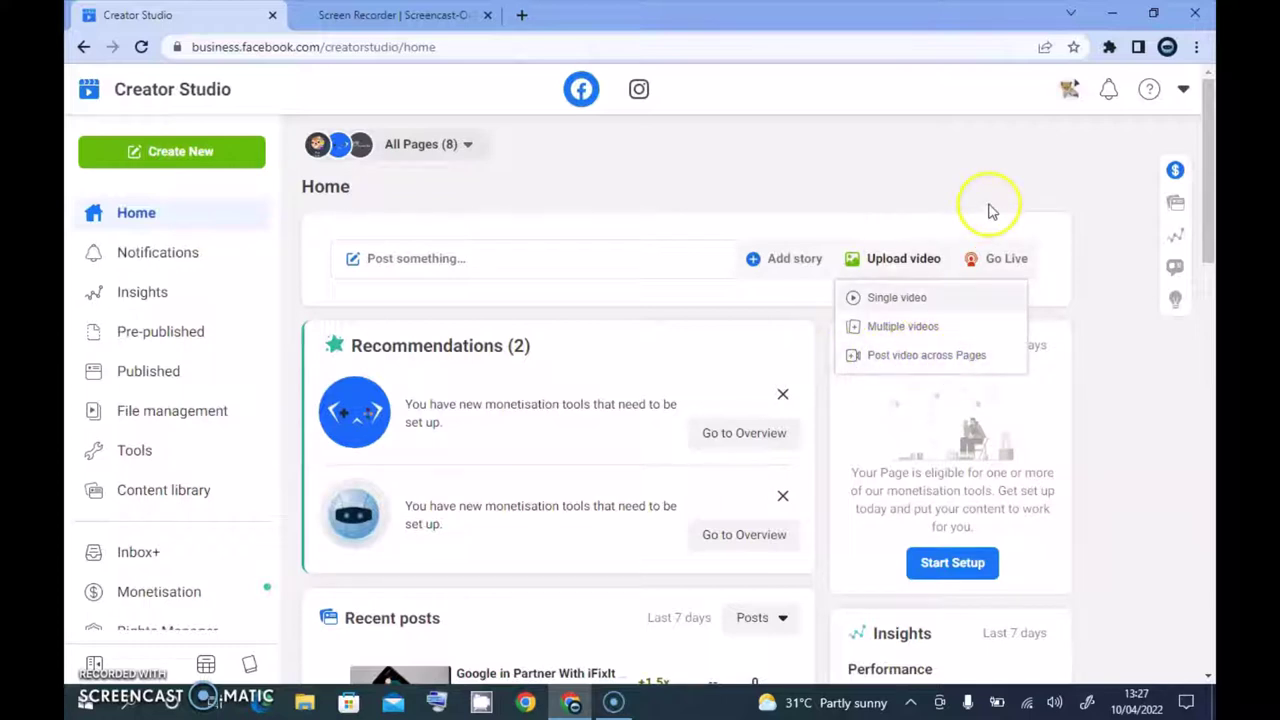
{"action": "left_click", "coordinate": [741, 181]}
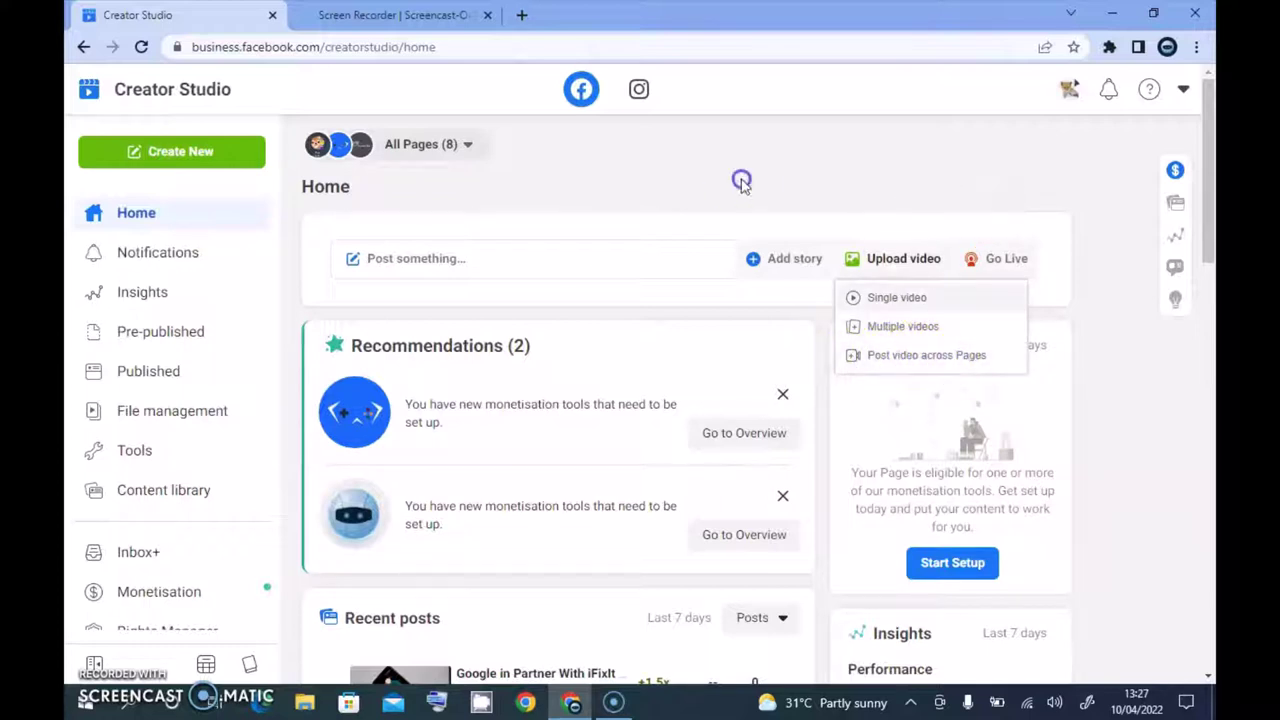
{"action": "left_click", "coordinate": [137, 151]}
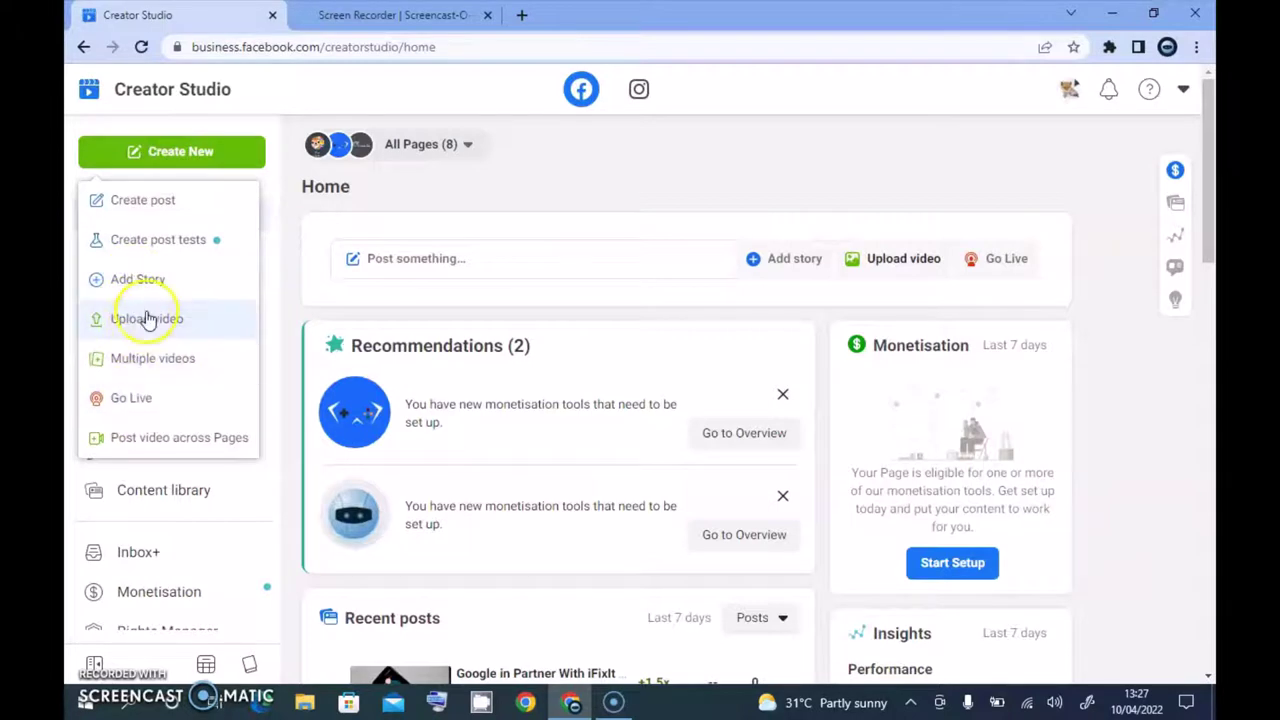
{"action": "left_click", "coordinate": [600, 180]}
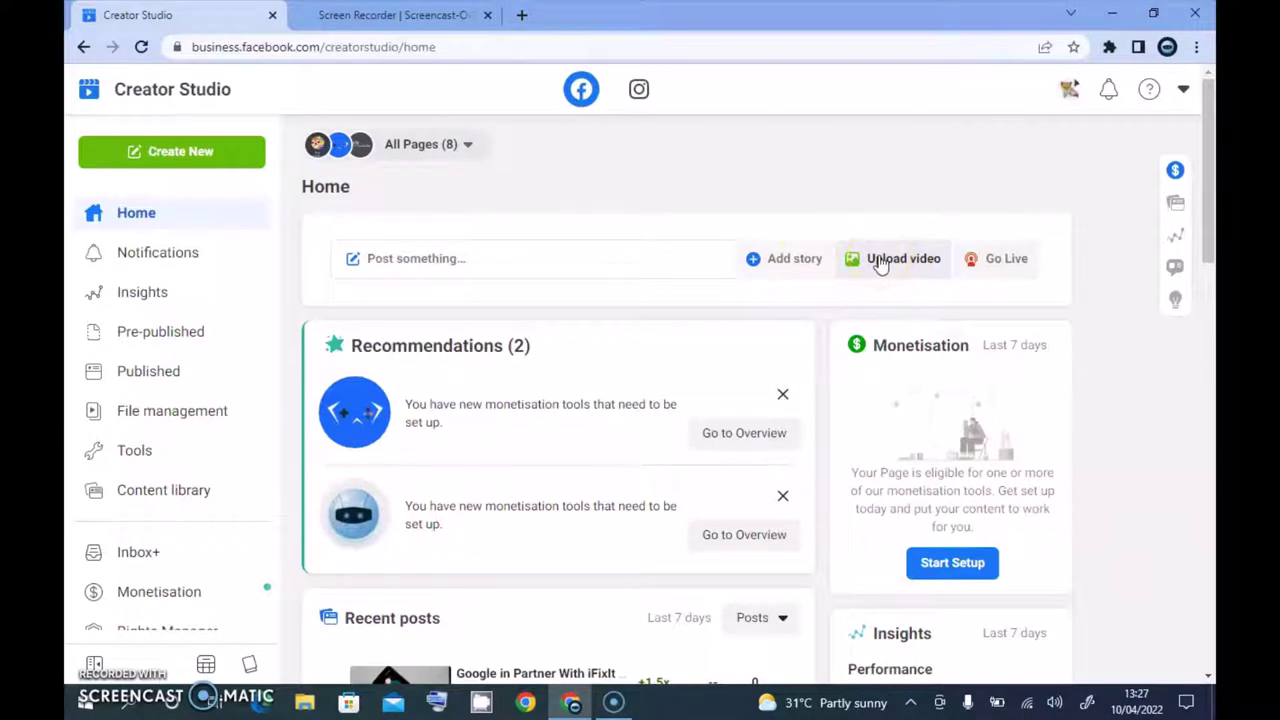
Start a single video upload of "How To Check Facebook Page Monetization Eligibility" from the Pictures folder to the Ts Tech Talk page
{"action": "left_click", "coordinate": [880, 262]}
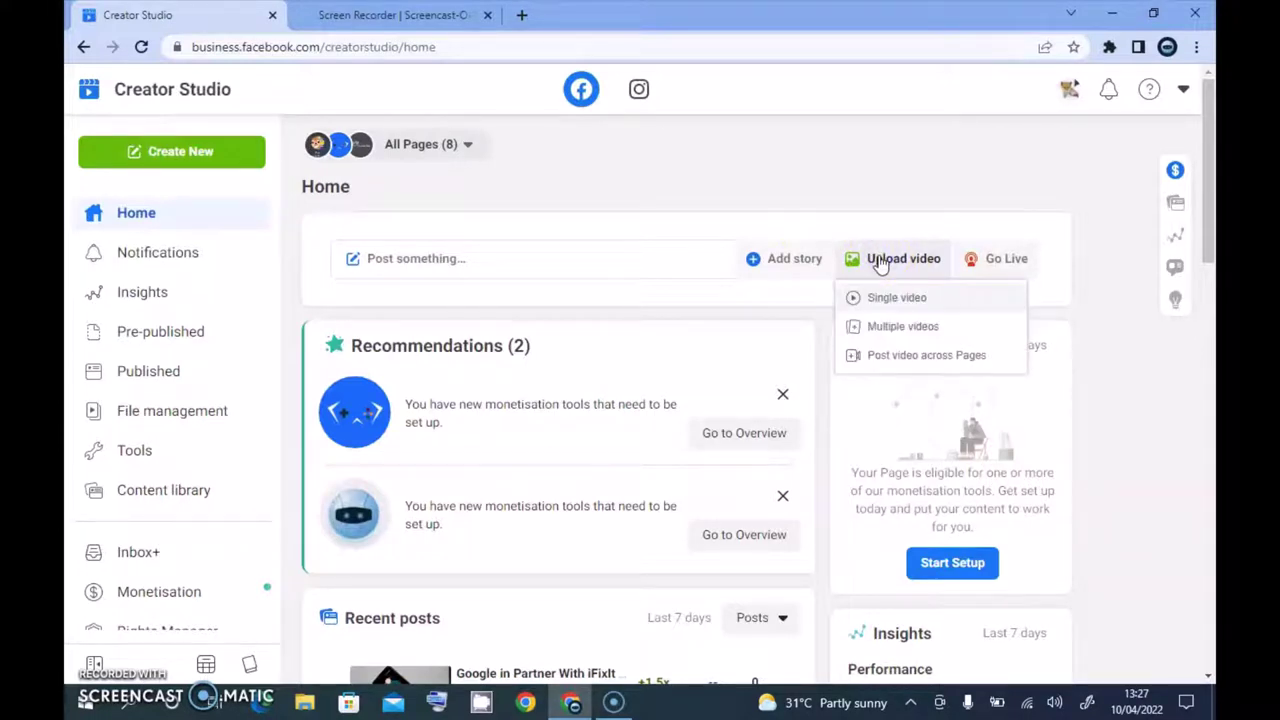
{"action": "left_click", "coordinate": [884, 297]}
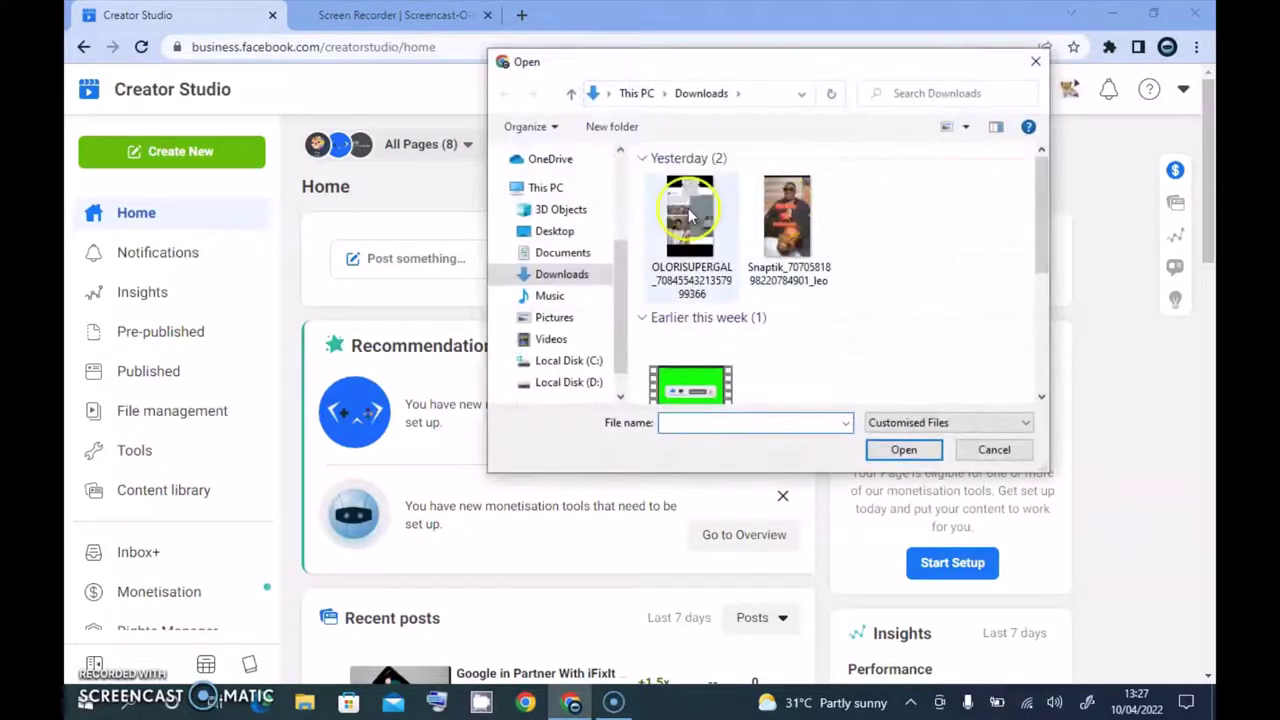
{"action": "left_click", "coordinate": [556, 318]}
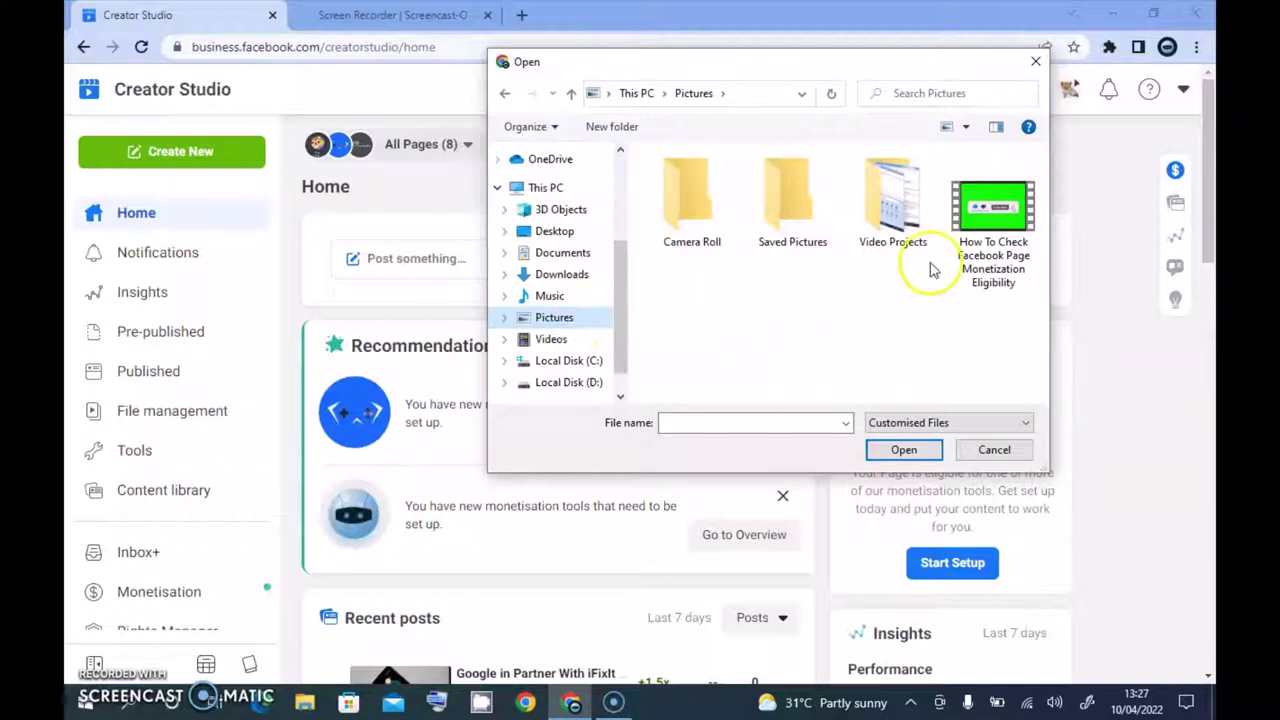
{"action": "left_click", "coordinate": [1022, 238]}
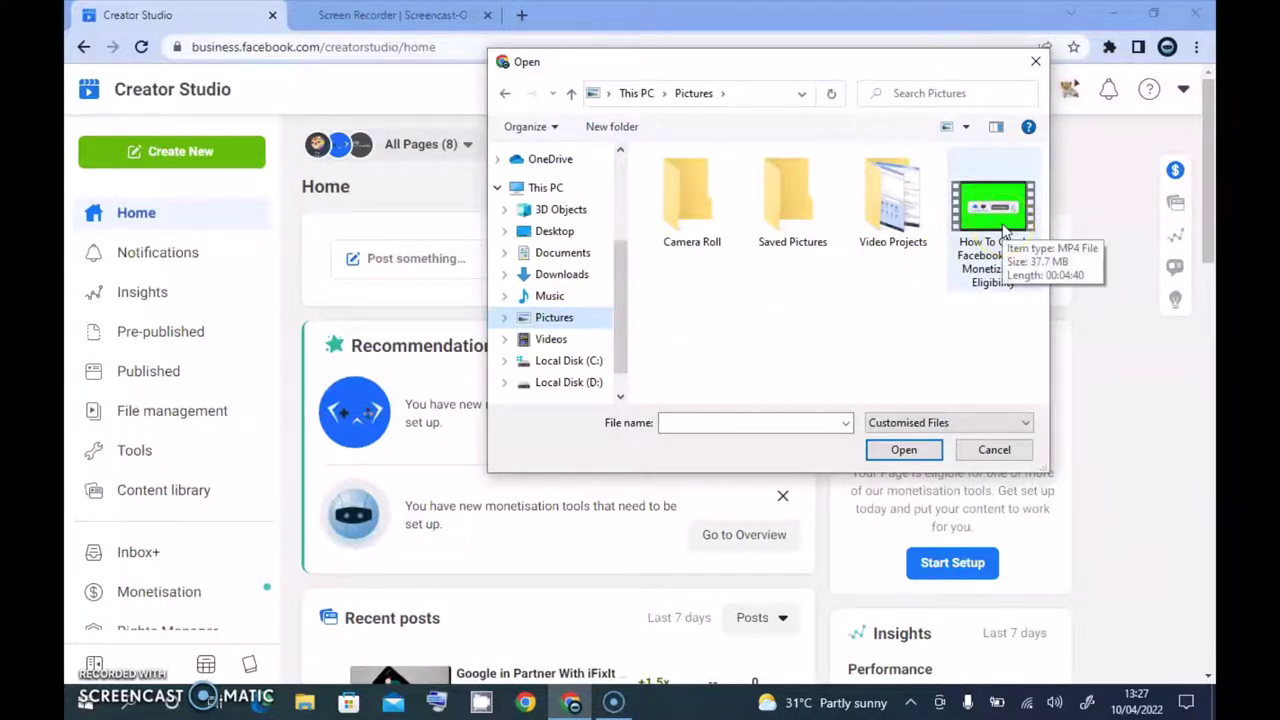
{"action": "left_click", "coordinate": [1005, 230]}
{"action": "double_click", "coordinate": [1005, 230]}
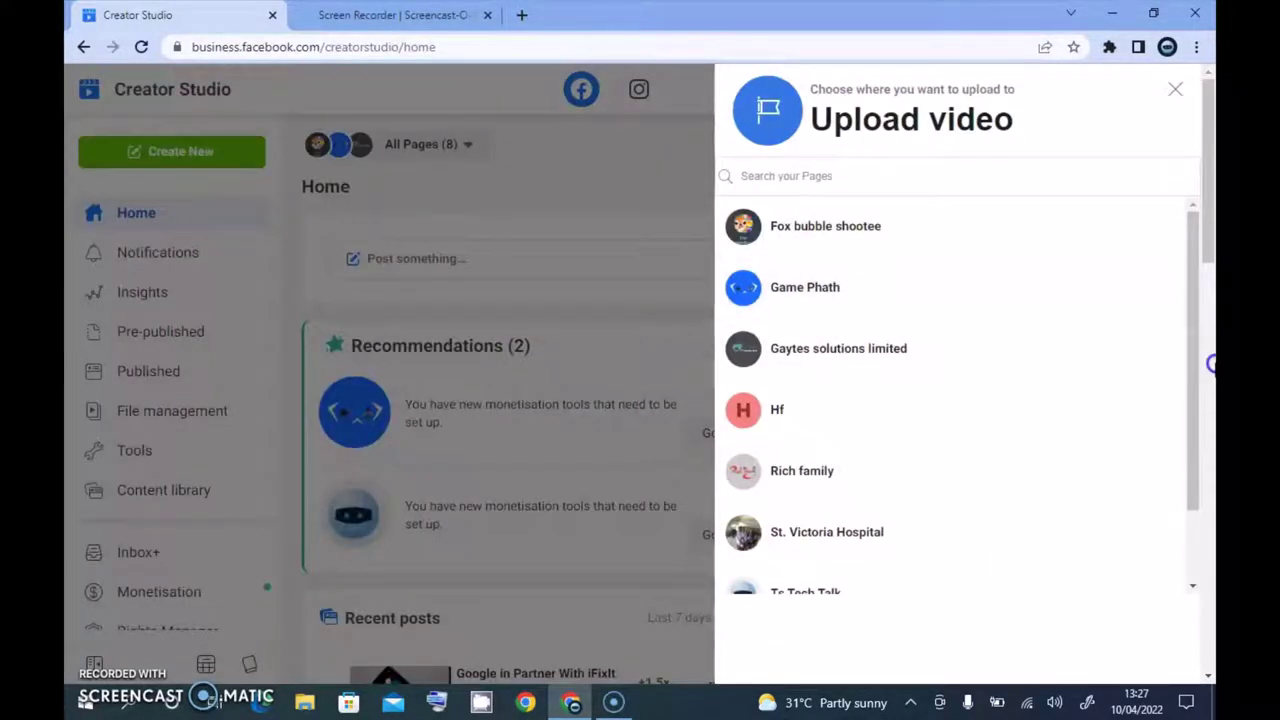
{"action": "left_click_drag", "start_coordinate": [1188, 377], "coordinate": [1194, 477]}
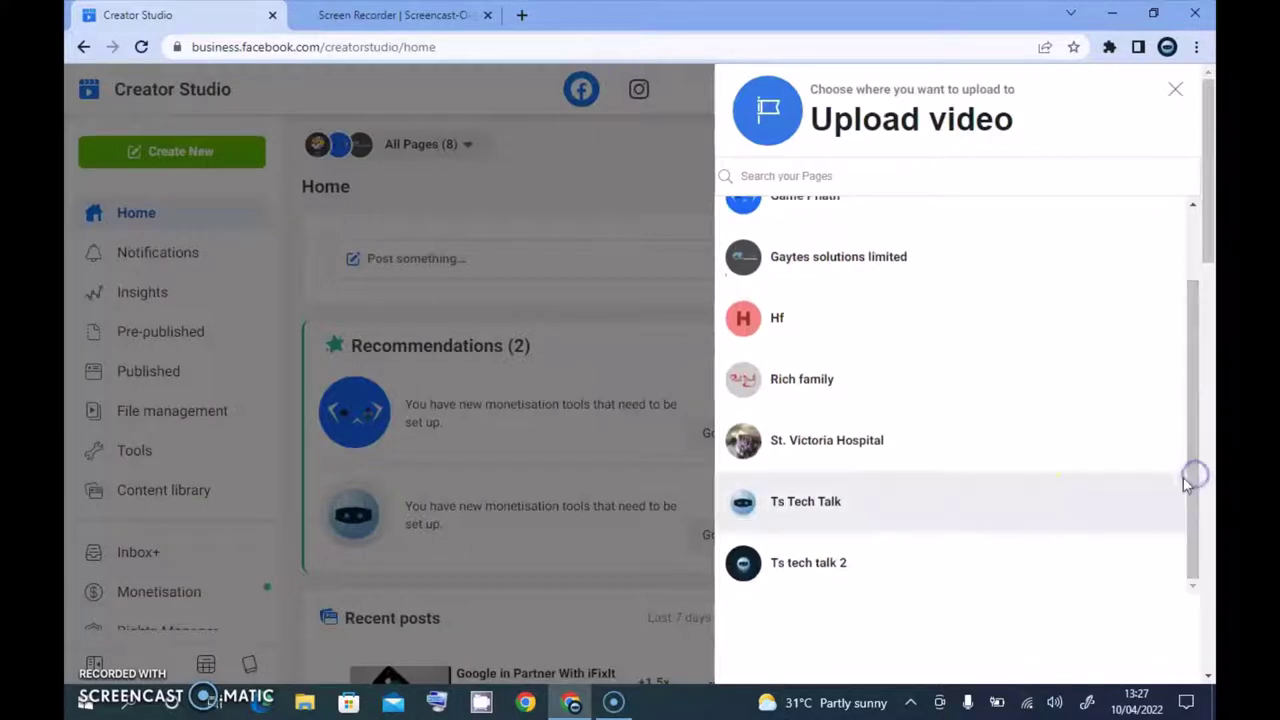
{"action": "left_click", "coordinate": [867, 501]}
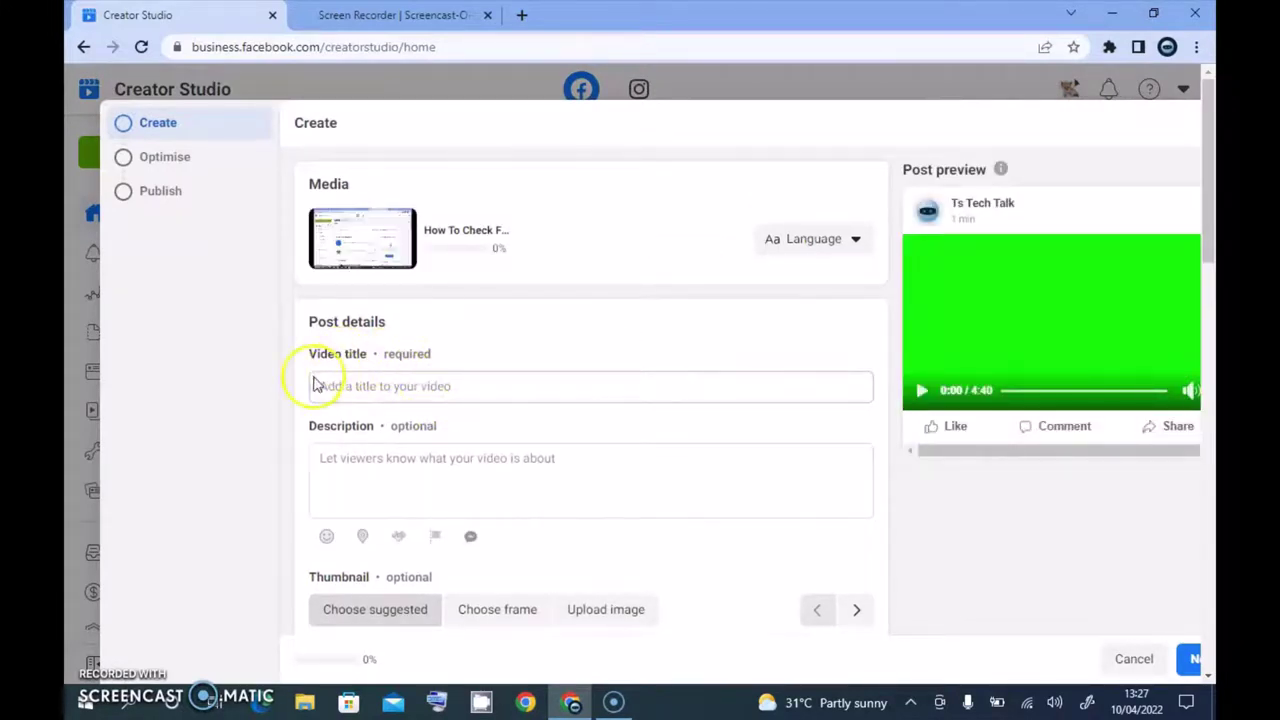
Set the video title to "How To Check Your Facebook Page Eligibility Status On Creator Studio [Facebook Creator Studio]"
{"action": "left_click", "coordinate": [372, 390]}
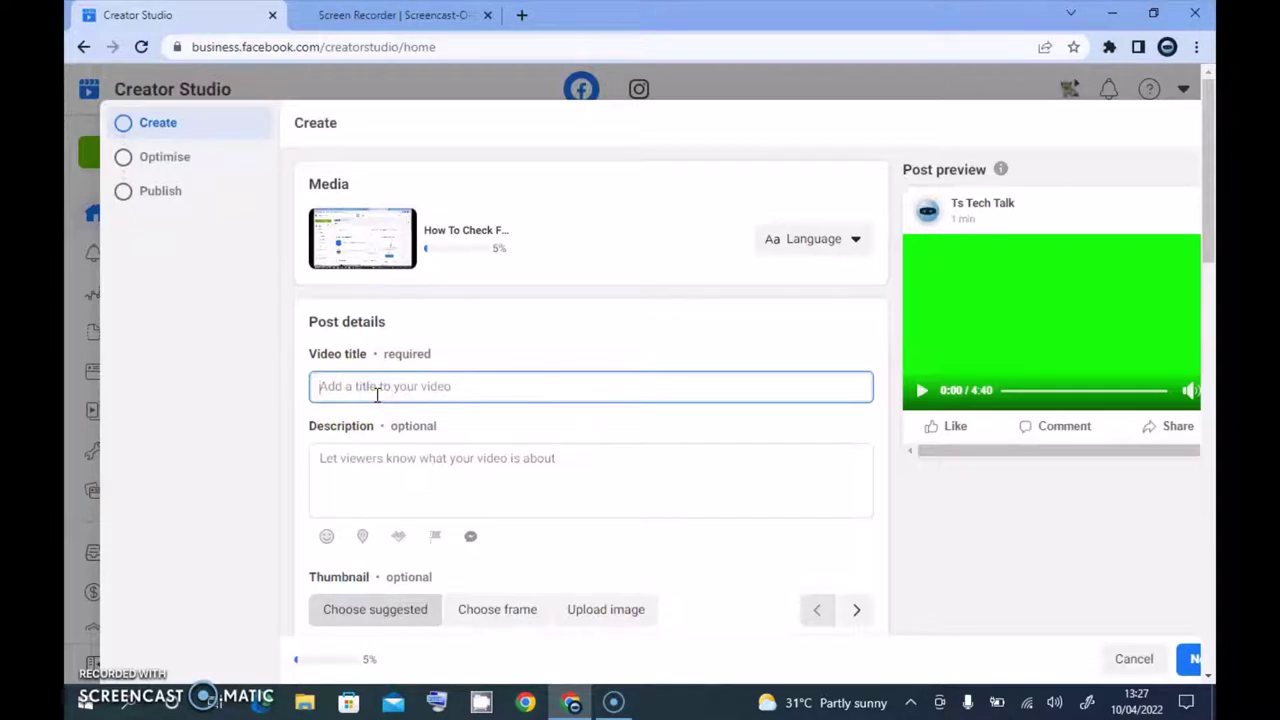
{"action": "type", "text": "How To"}
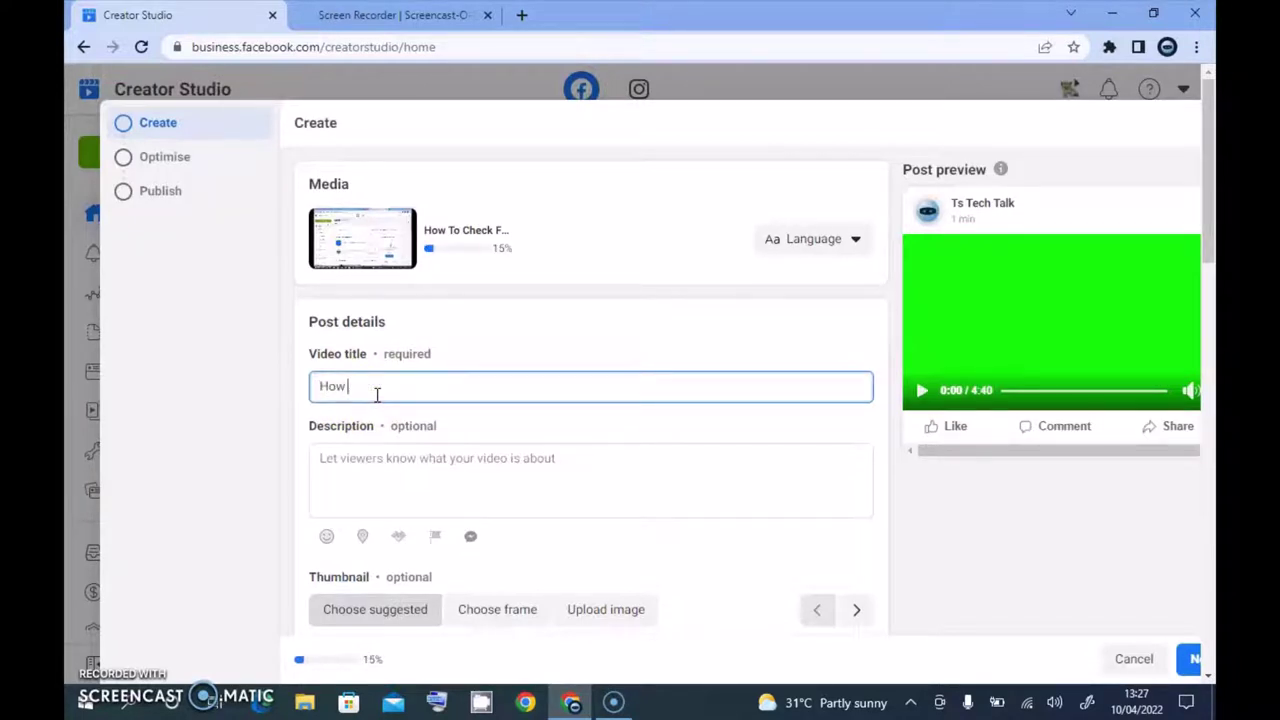
{"action": "type", "text": " Checj"}
{"action": "key", "text": "BackSpace"}
{"action": "type", "text": "k"}
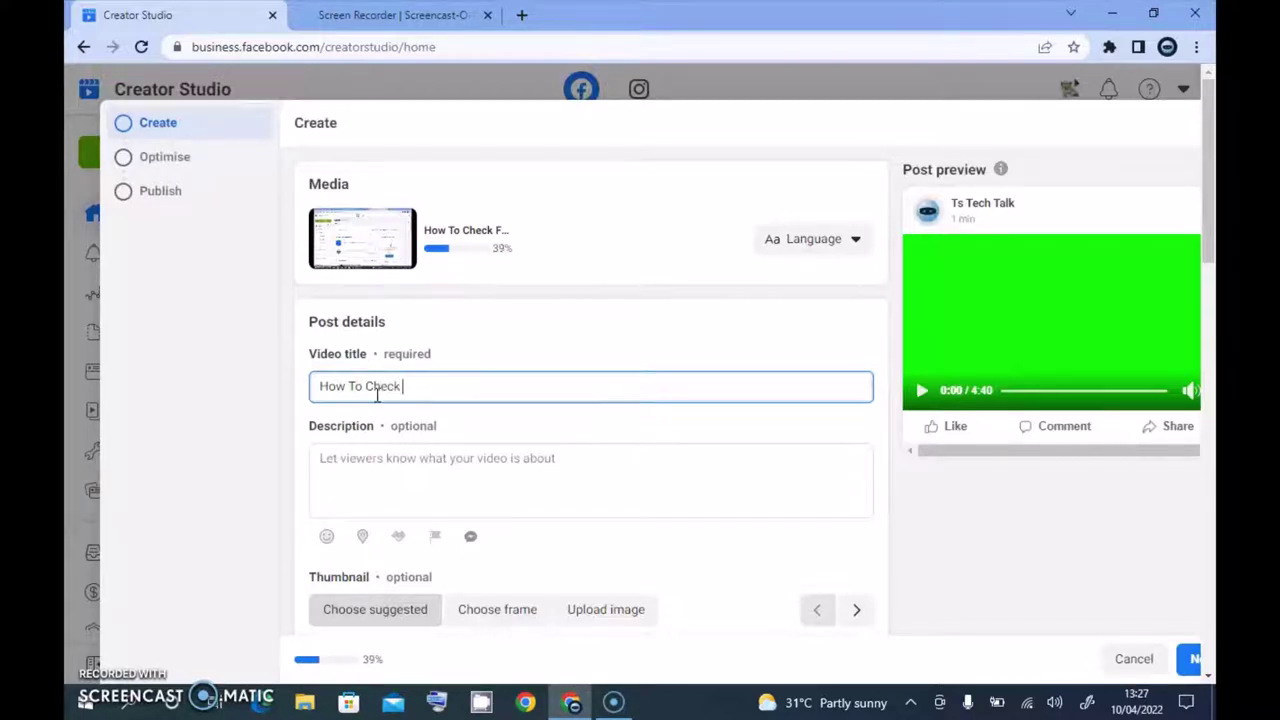
{"action": "type", "text": " Your Facebook Pa"}
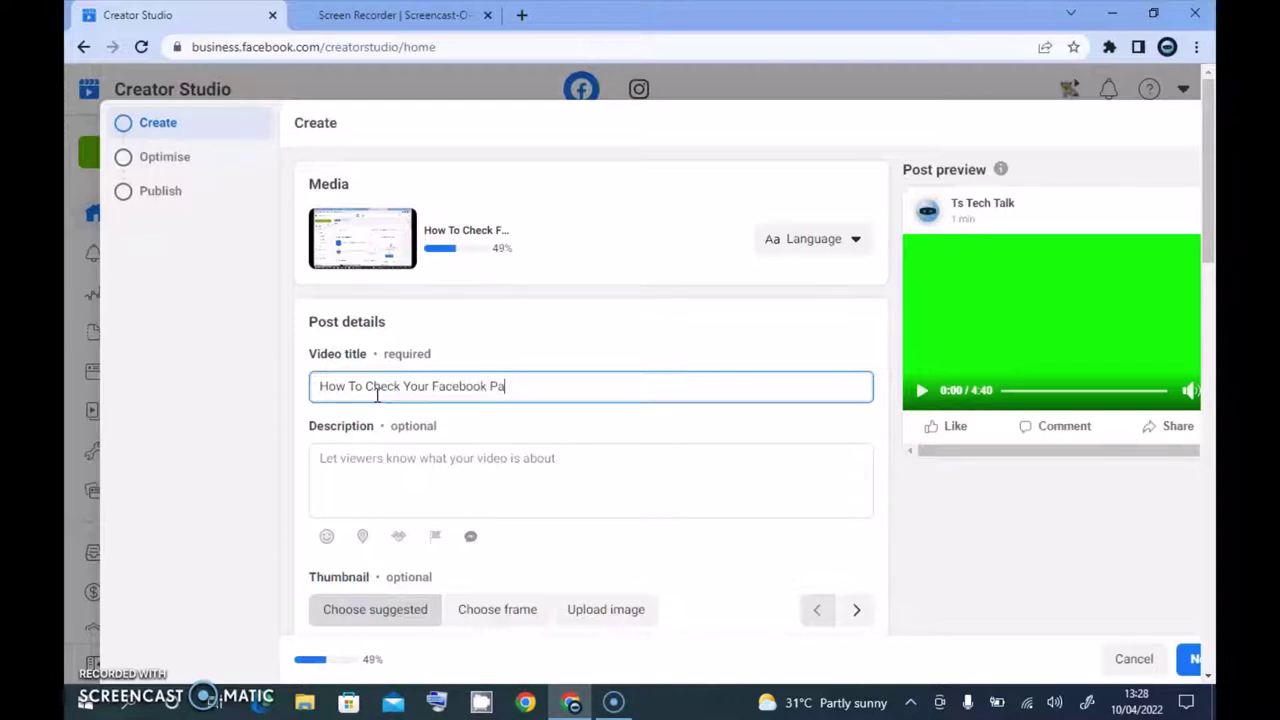
{"action": "type", "text": "ge Eligibili"}
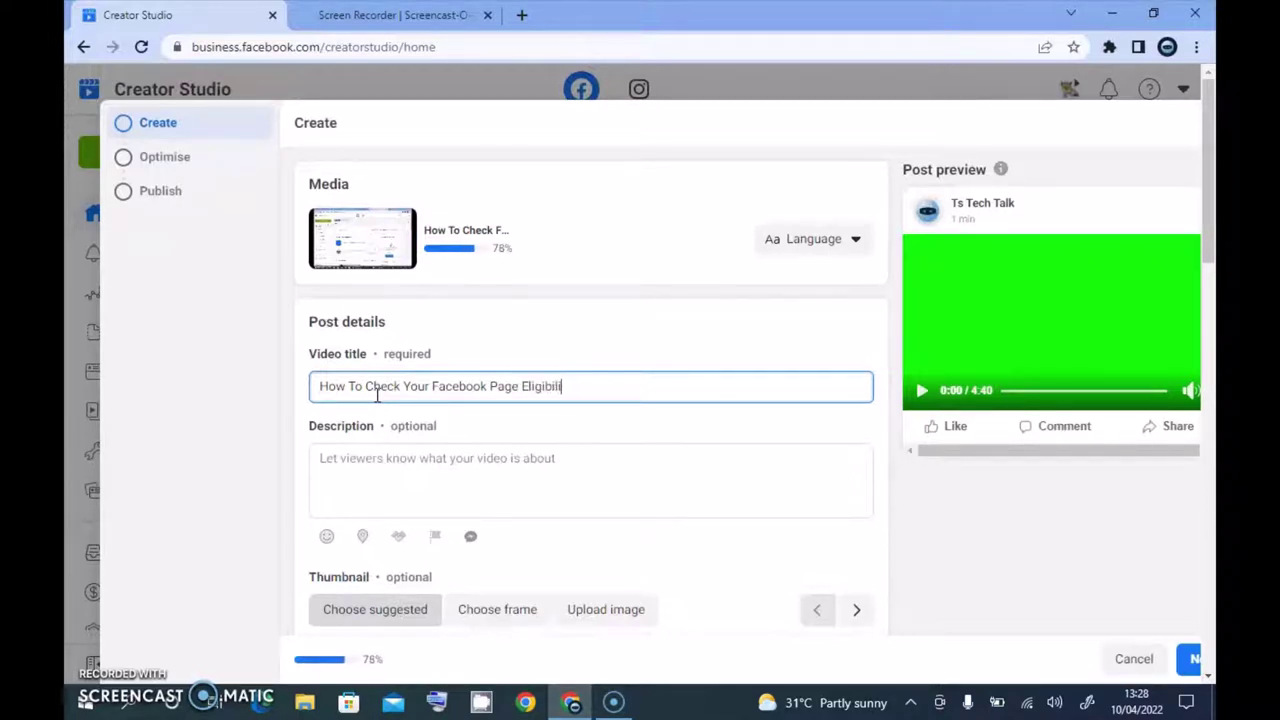
{"action": "type", "text": "ty Status"}
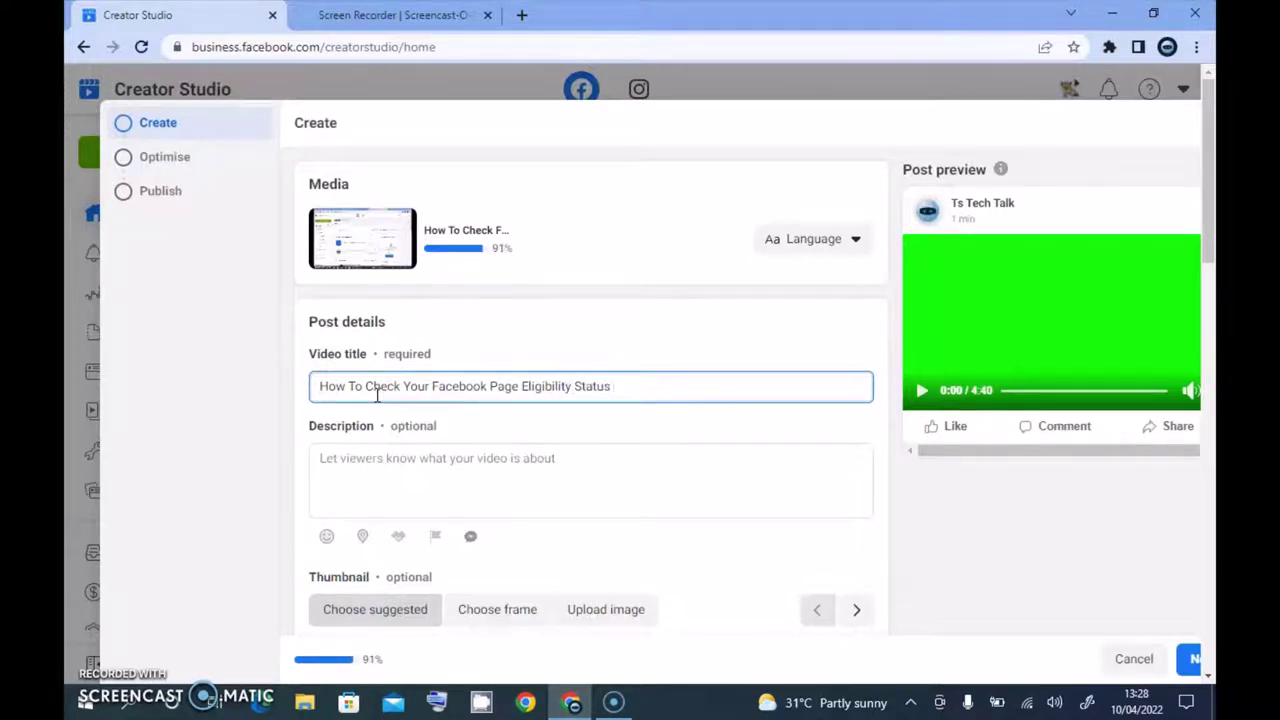
{"action": "type", "text": " On F"}
{"action": "key", "text": "BackSpace"}
{"action": "type", "text": "C"}
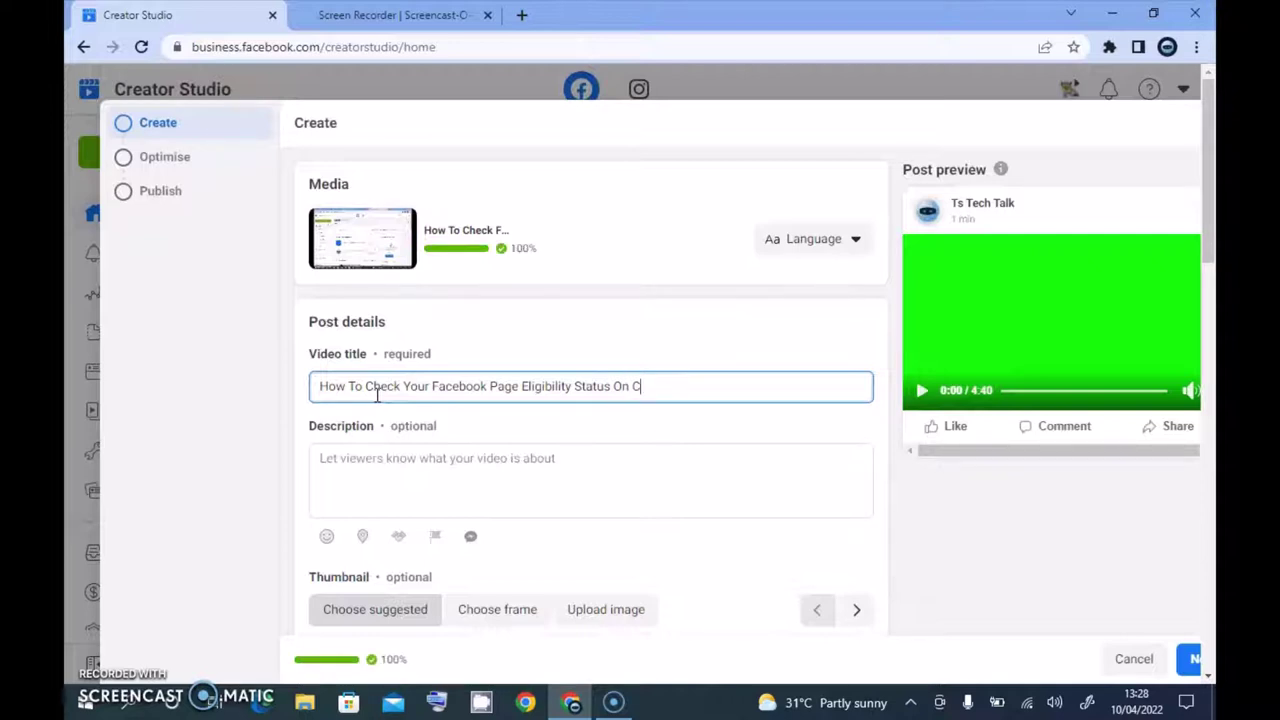
{"action": "type", "text": "reator Studeio"}
{"action": "key", "text": "BackSpace"}
{"action": "key", "text": "BackSpace"}
{"action": "key", "text": "BackSpace"}
{"action": "type", "text": "io [Facebook"}
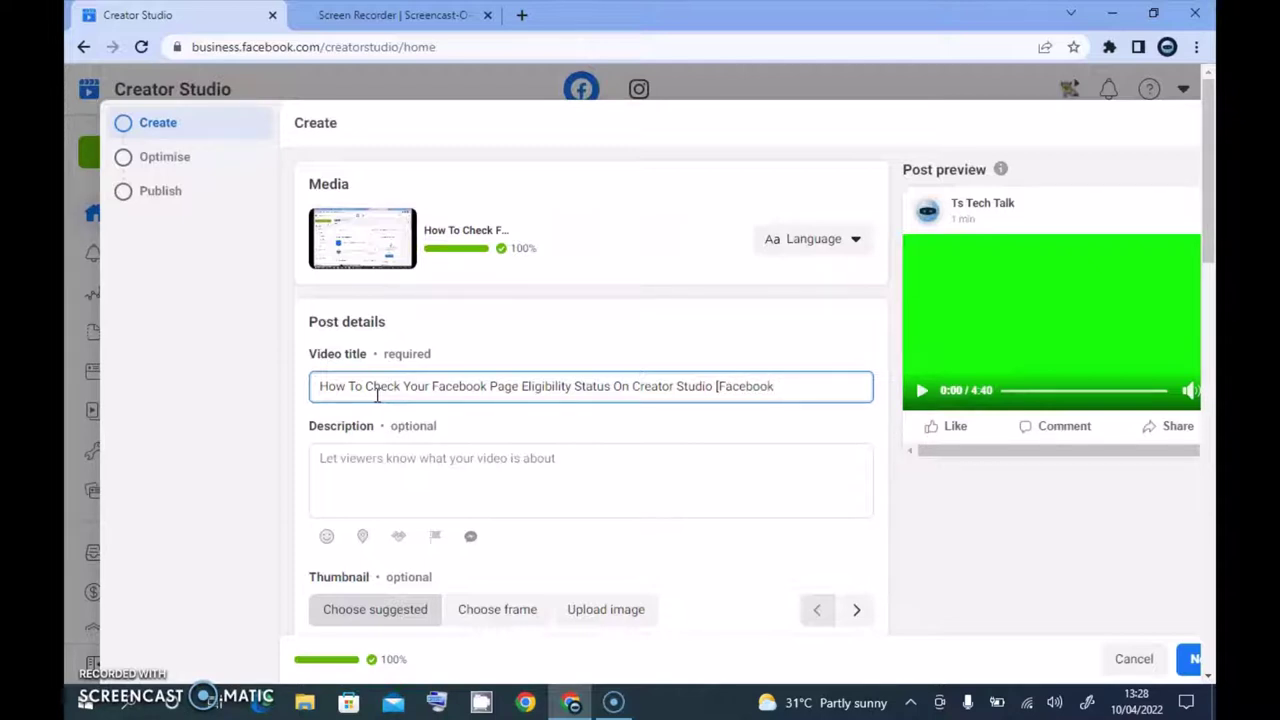
{"action": "type", "text": " Creator Studio"}
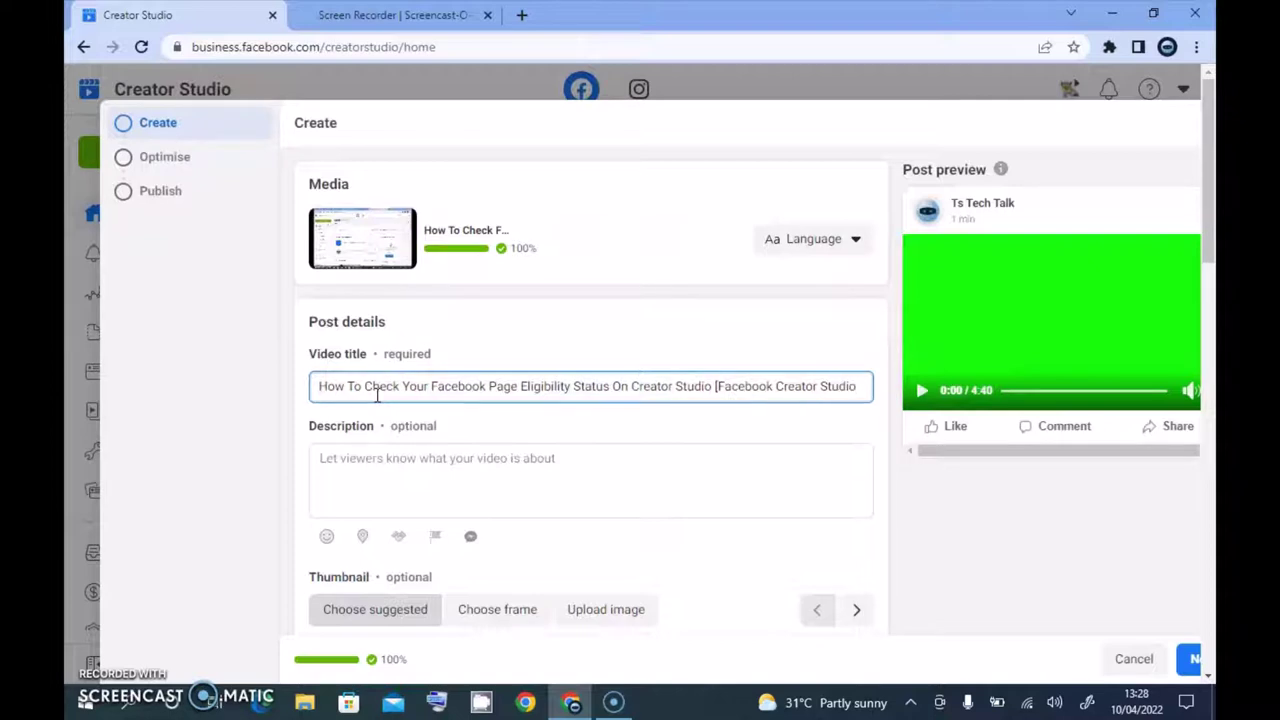
{"action": "type", "text": "]"}
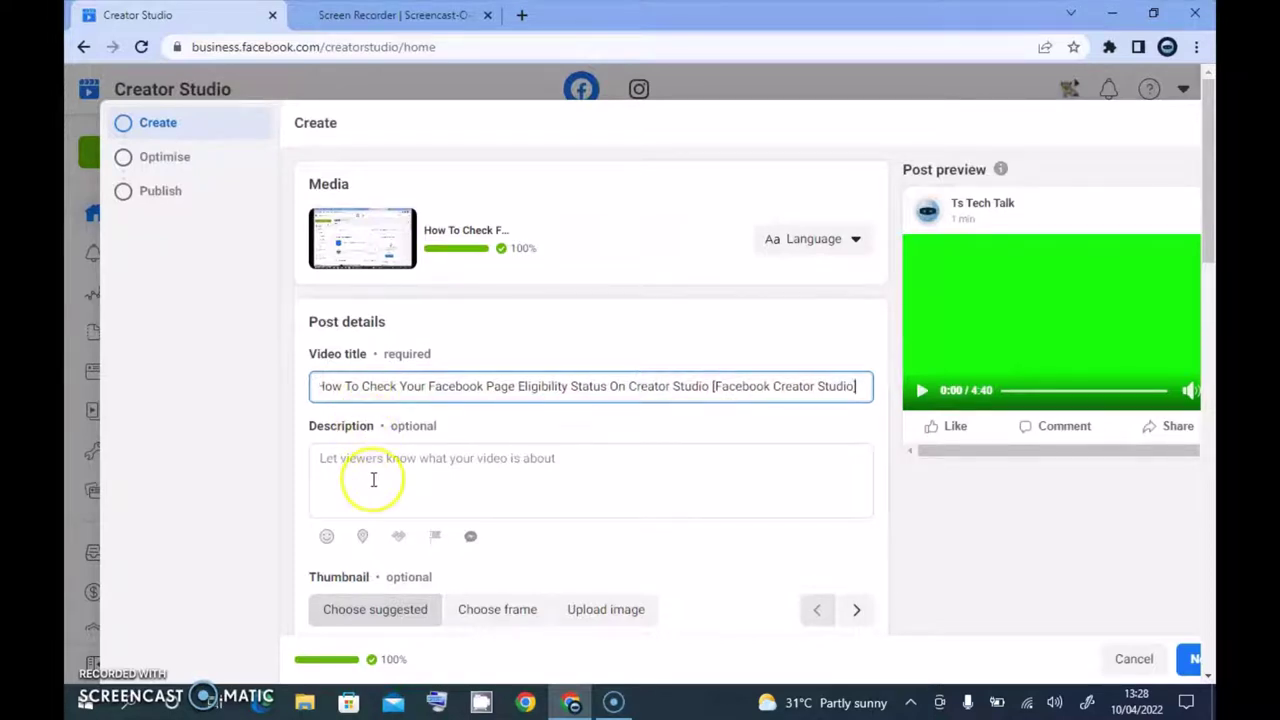
Write the description "In This video i will show you" followed by the title copied up to "Creator Studio", ending with a period
{"action": "left_click", "coordinate": [370, 478]}
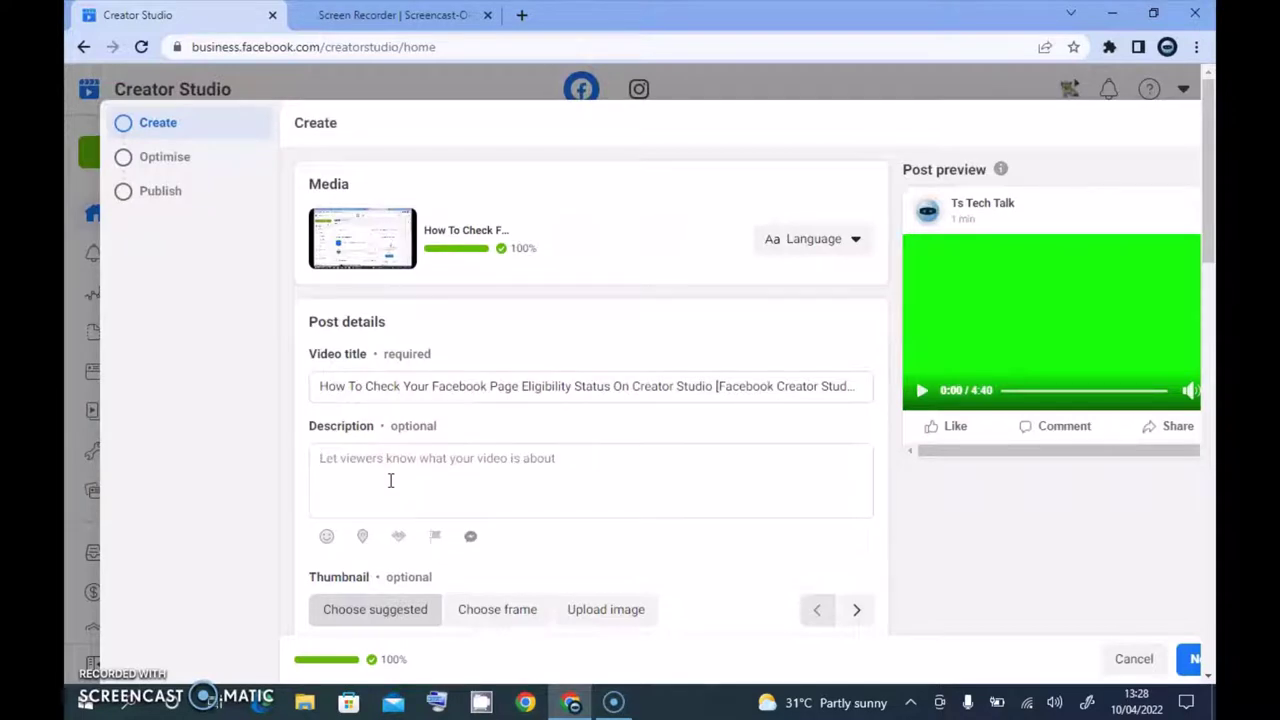
{"action": "type", "text": "I"}
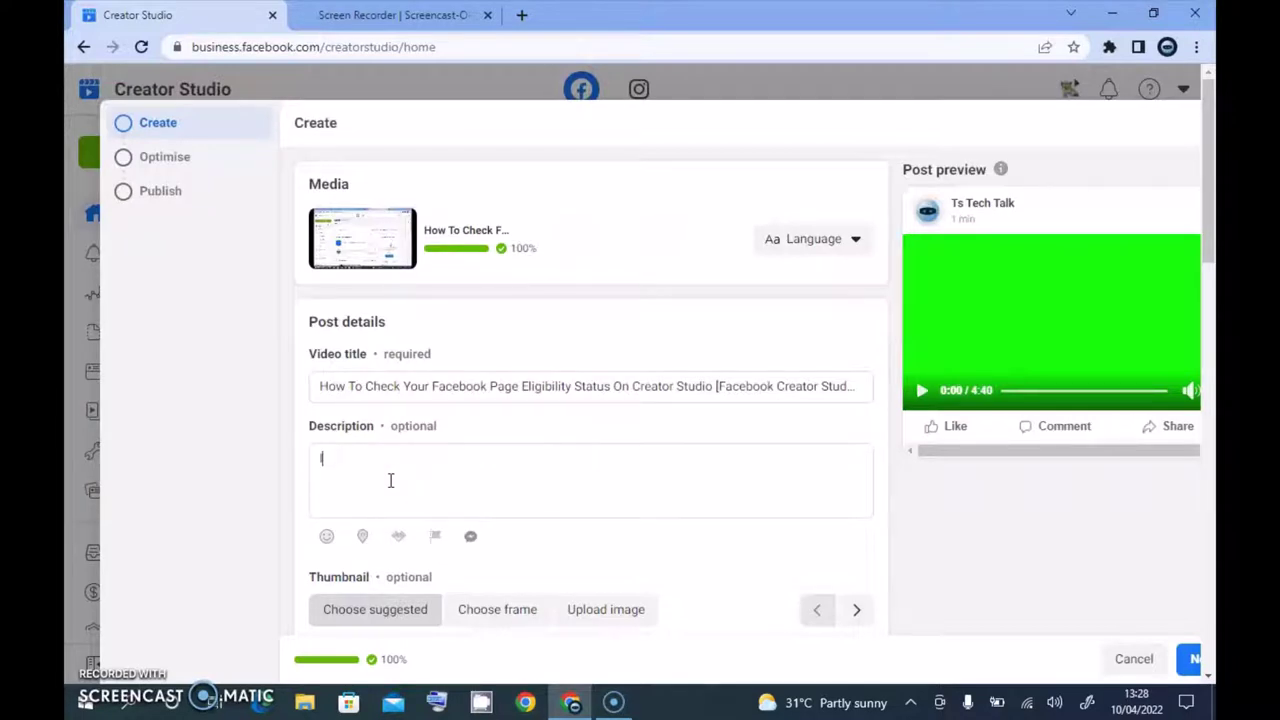
{"action": "type", "text": "n This video i will show you"}
{"action": "left_click", "coordinate": [322, 390]}
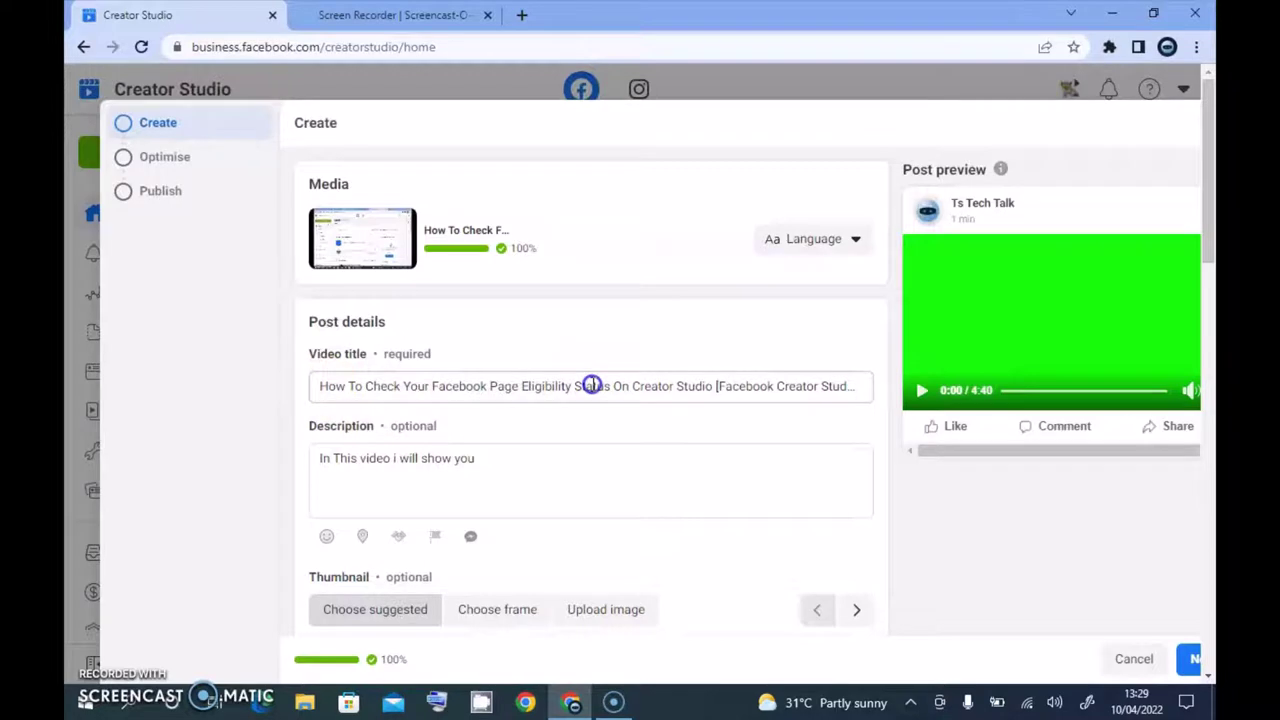
{"action": "left_click_drag", "start_coordinate": [714, 386], "coordinate": [280, 369]}
{"action": "key", "text": "ctrl+c"}
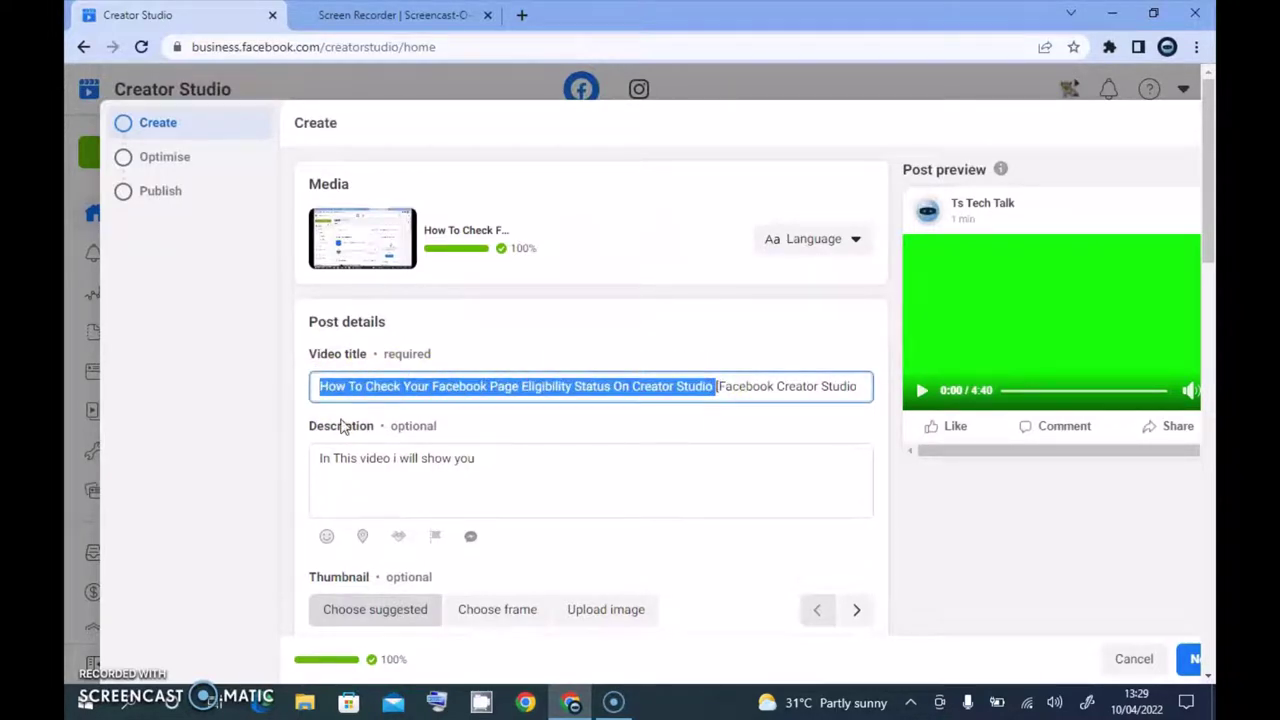
{"action": "left_click", "coordinate": [488, 460]}
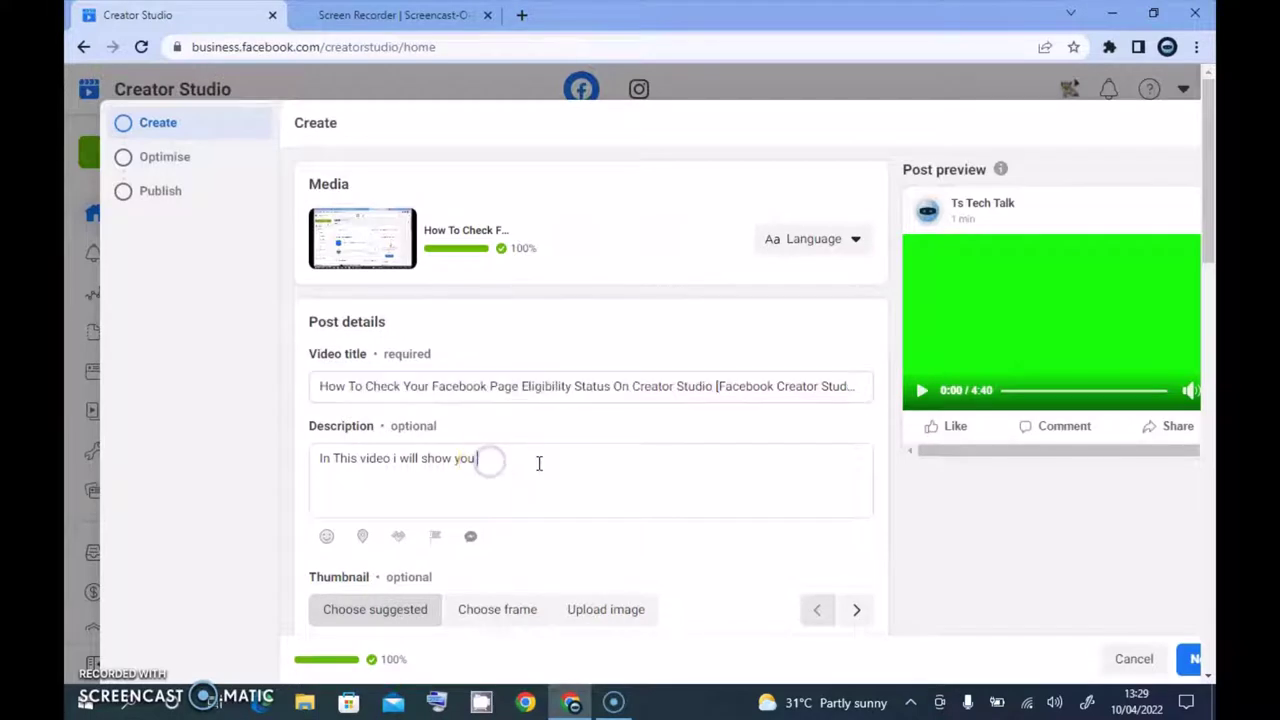
{"action": "key", "text": "ctrl+v"}
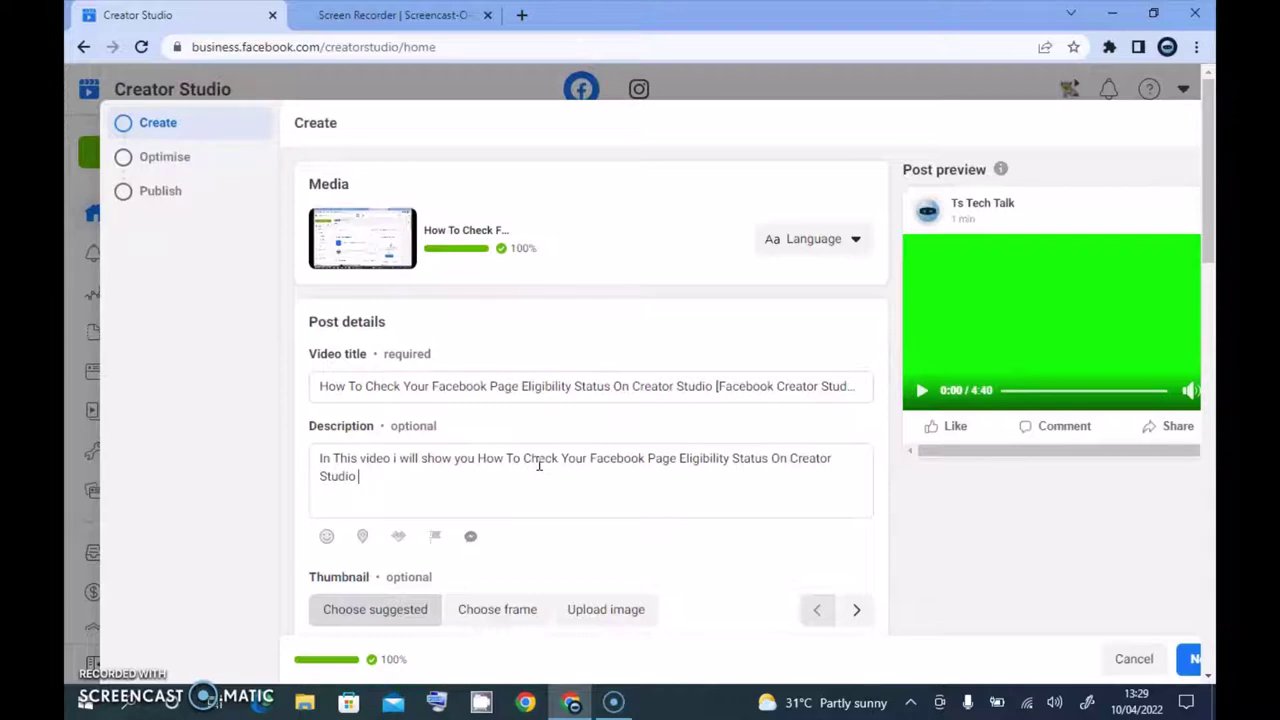
{"action": "type", "text": "."}
Add a second line to the description reading "The New Facebook Creator Studio Upload UI"
{"action": "key", "text": "Return"}
{"action": "type", "text": "I n the"}
{"action": "key", "text": "BackSpace"}
{"action": "key", "text": "BackSpace"}
{"action": "key", "text": "BackSpace"}
{"action": "key", "text": "BackSpace"}
{"action": "key", "text": "BackSpace"}
{"action": "key", "text": "BackSpace"}
{"action": "key", "text": "BackSpace"}
{"action": "key", "text": "BackSpace"}
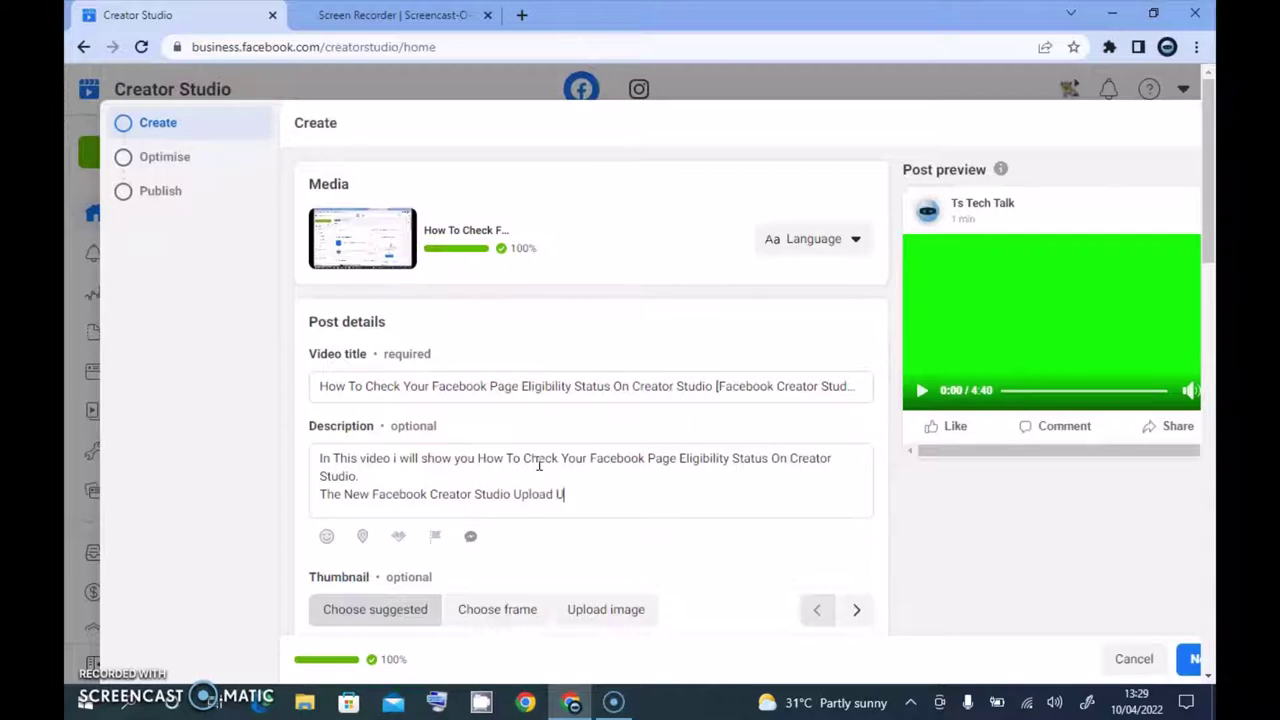
Complete the description's last line with "/ Layout" after "Upload UI", removing the stray characters and keeping the page from reloading
{"action": "left_click", "coordinate": [610, 500]}
{"action": "type", "text": "\\/56'"}
{"action": "key", "text": "F5"}
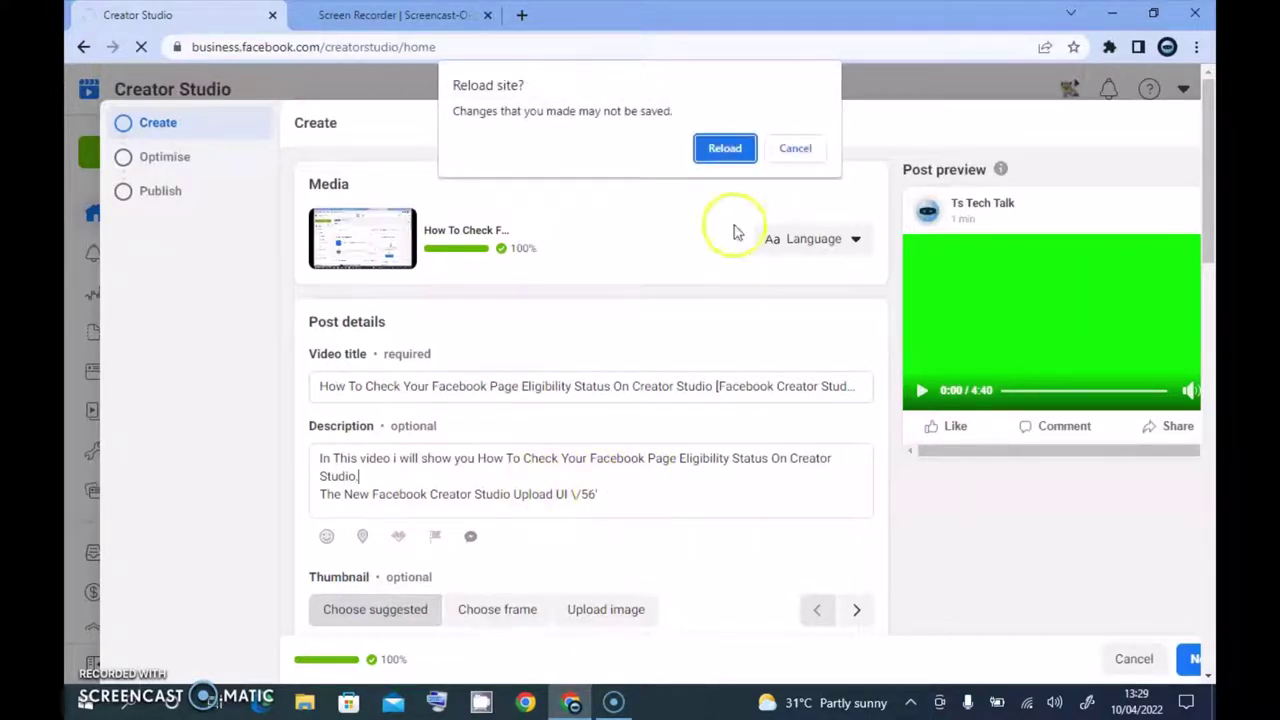
{"action": "left_click", "coordinate": [788, 143]}
{"action": "left_click", "coordinate": [597, 496]}
{"action": "left_click_drag", "start_coordinate": [597, 496], "coordinate": [572, 493]}
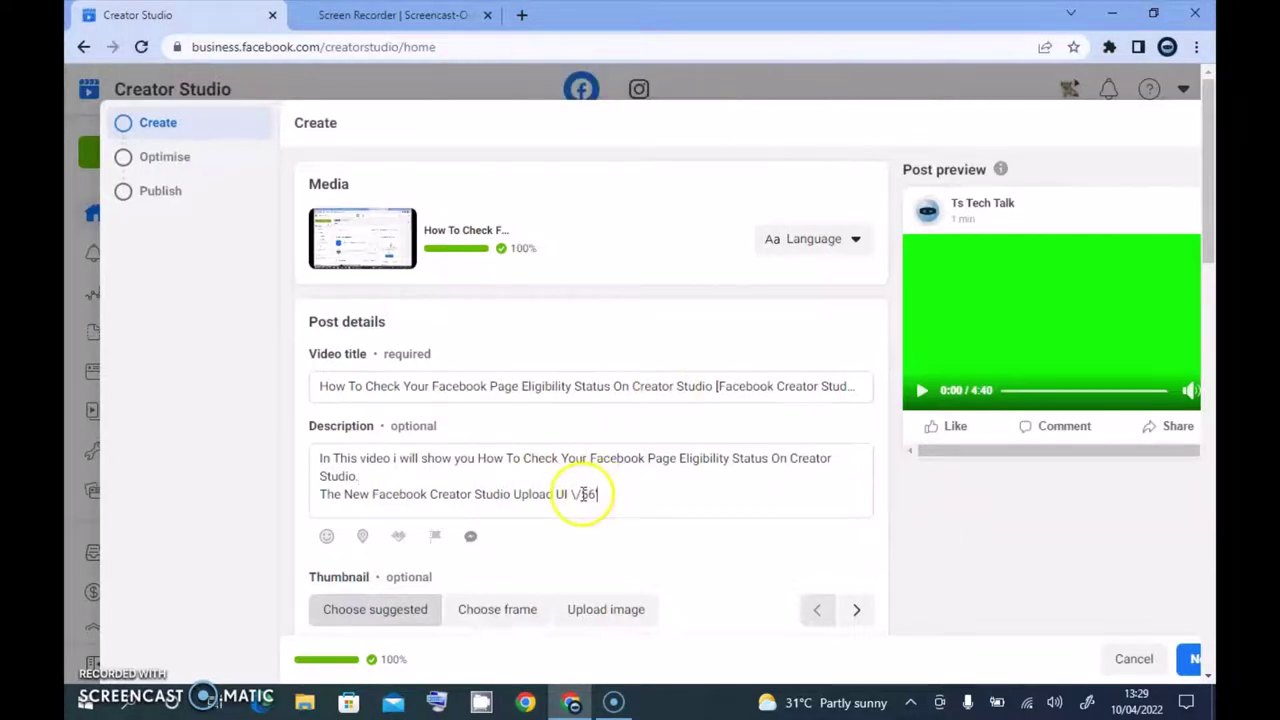
{"action": "key", "text": "BackSpace"}
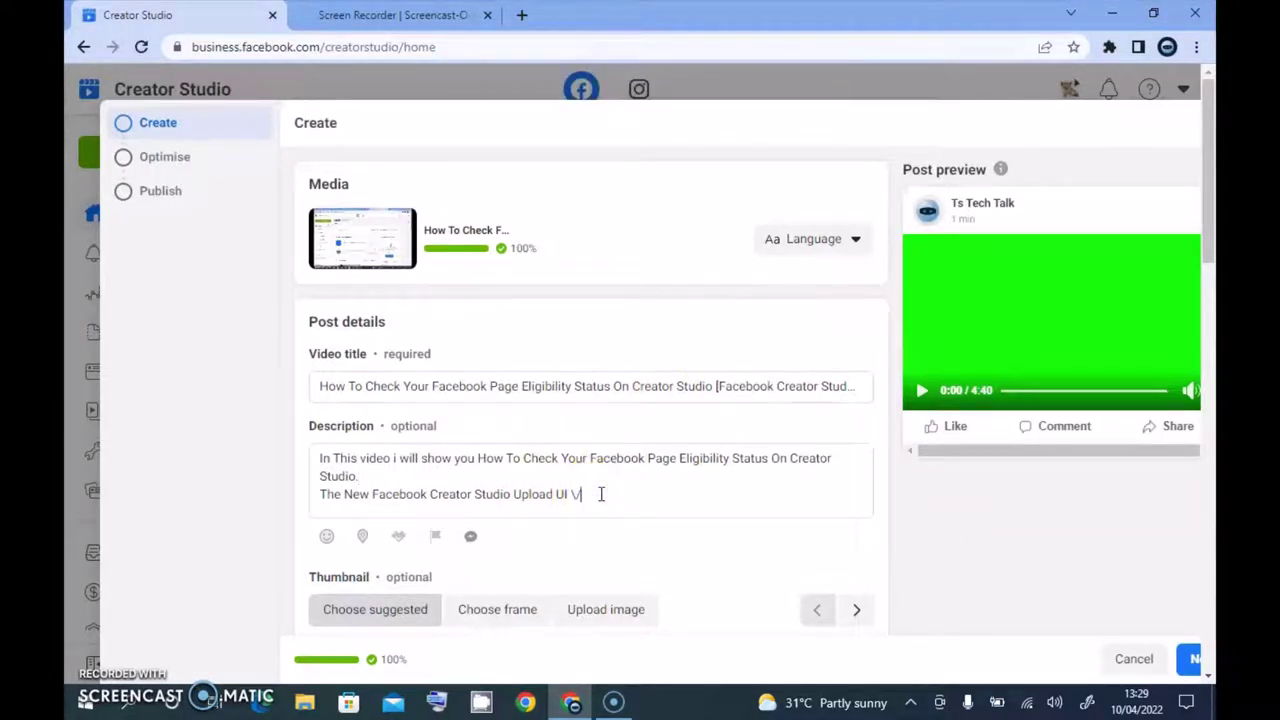
{"action": "left_click", "coordinate": [573, 493]}
{"action": "left_click", "coordinate": [579, 494]}
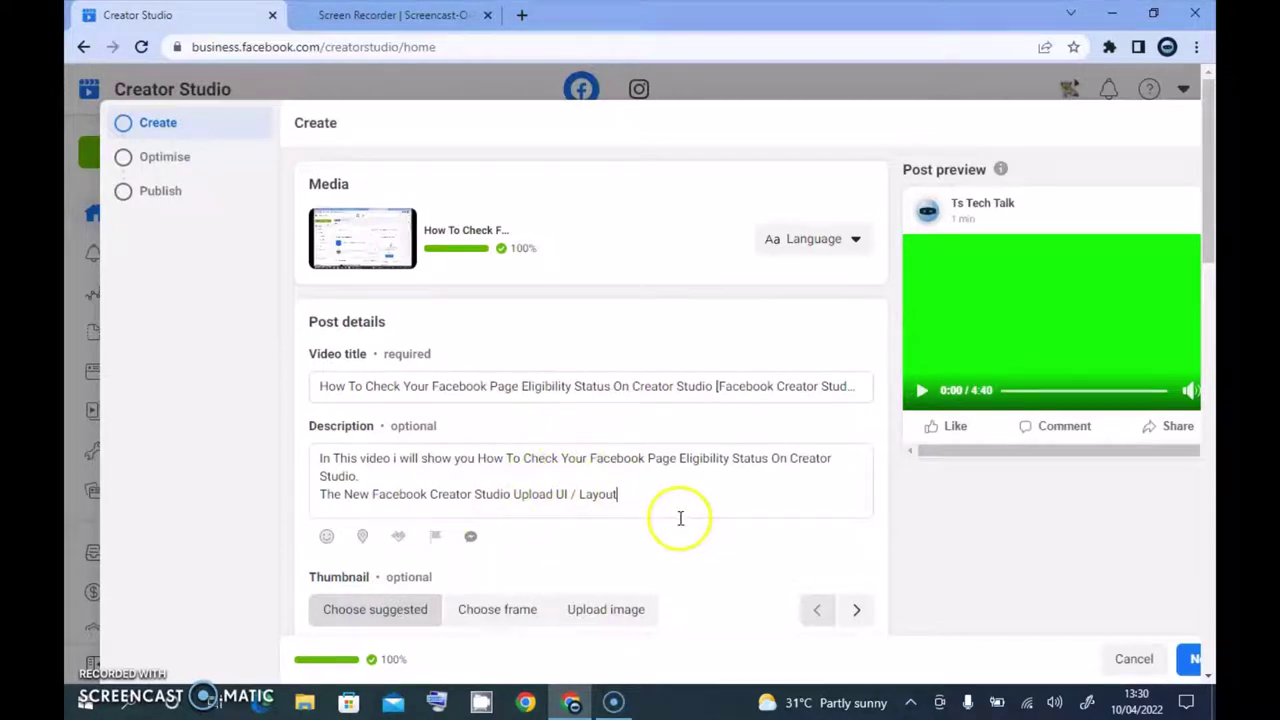
{"action": "left_click", "coordinate": [424, 481]}
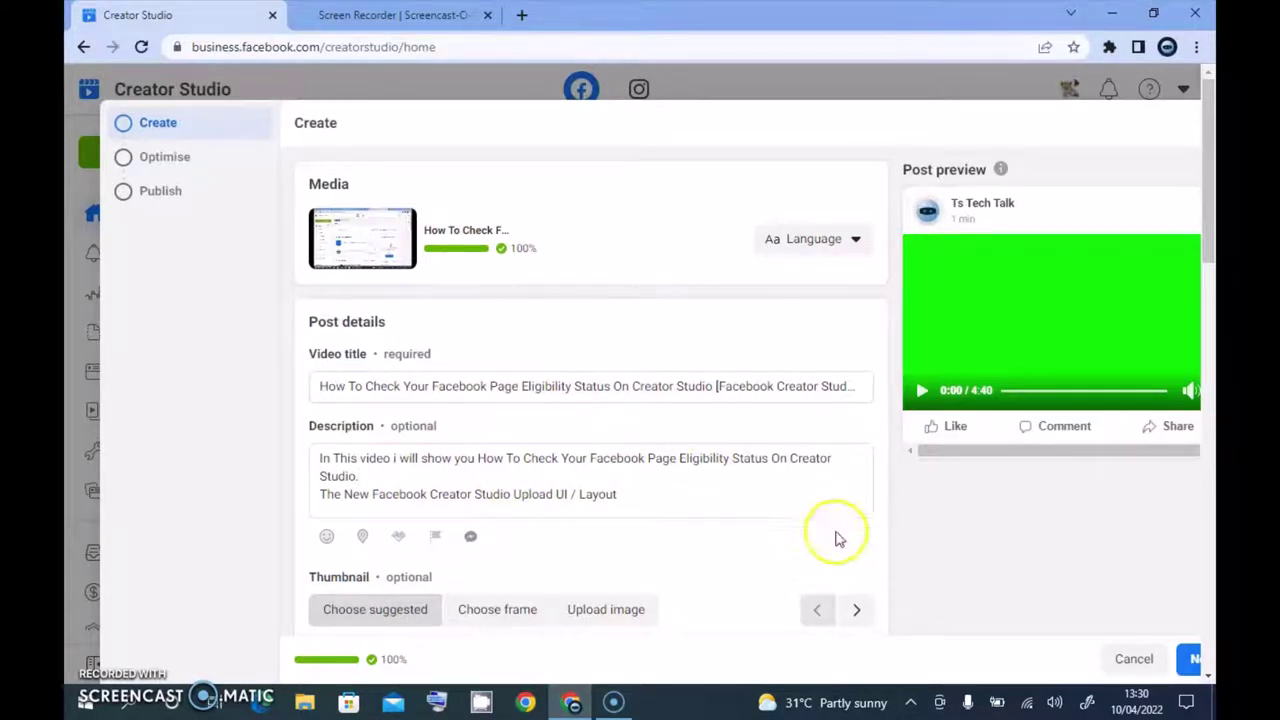
{"action": "left_click", "coordinate": [924, 542]}
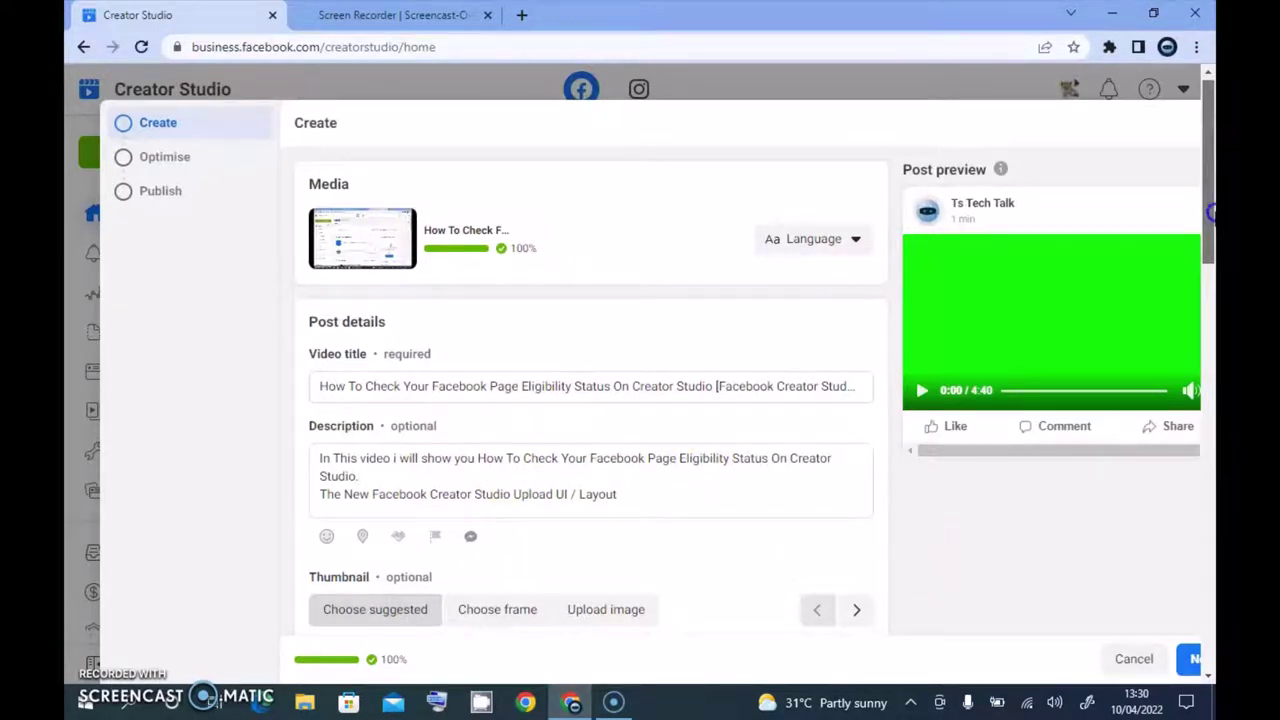
{"action": "left_click", "coordinate": [722, 486]}
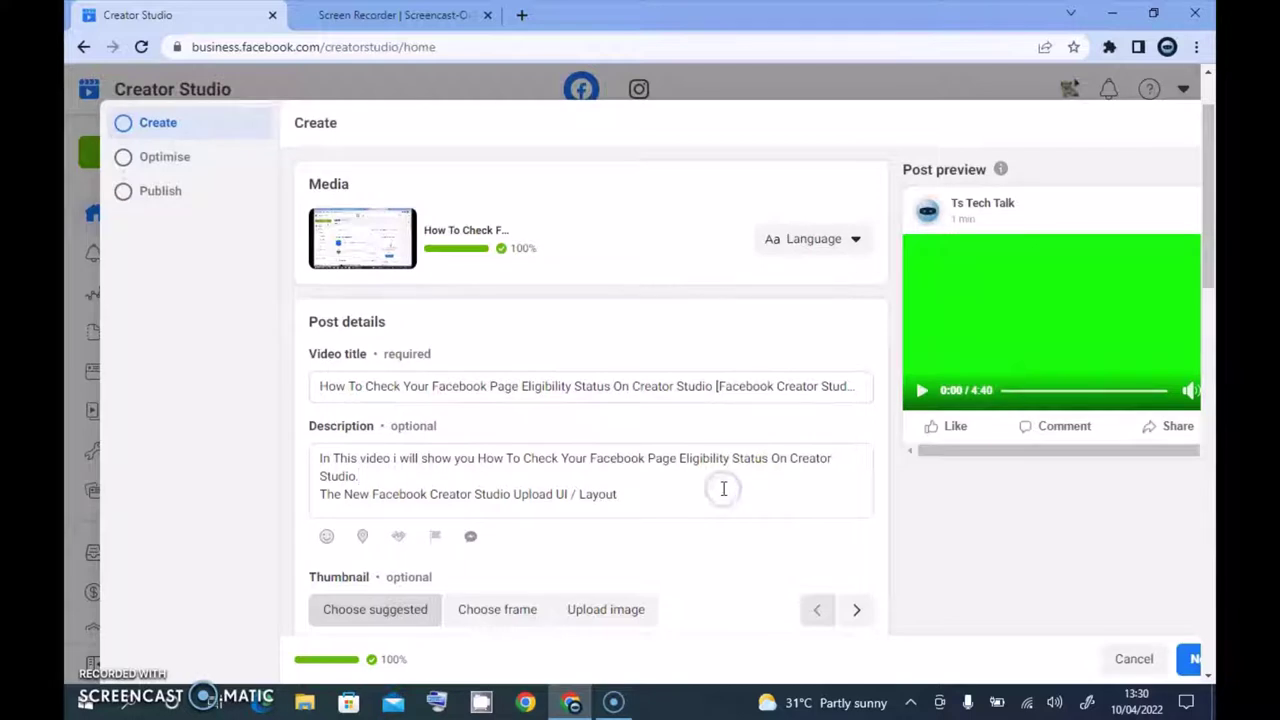
{"action": "key", "text": "Tab"}
{"action": "key", "text": "Tab"}
{"action": "key", "text": "Tab"}
{"action": "key", "text": "Tab"}
{"action": "key", "text": "Tab"}
{"action": "key", "text": "Tab"}
{"action": "key", "text": "Tab"}
{"action": "key", "text": "Tab"}
{"action": "key", "text": "Tab"}
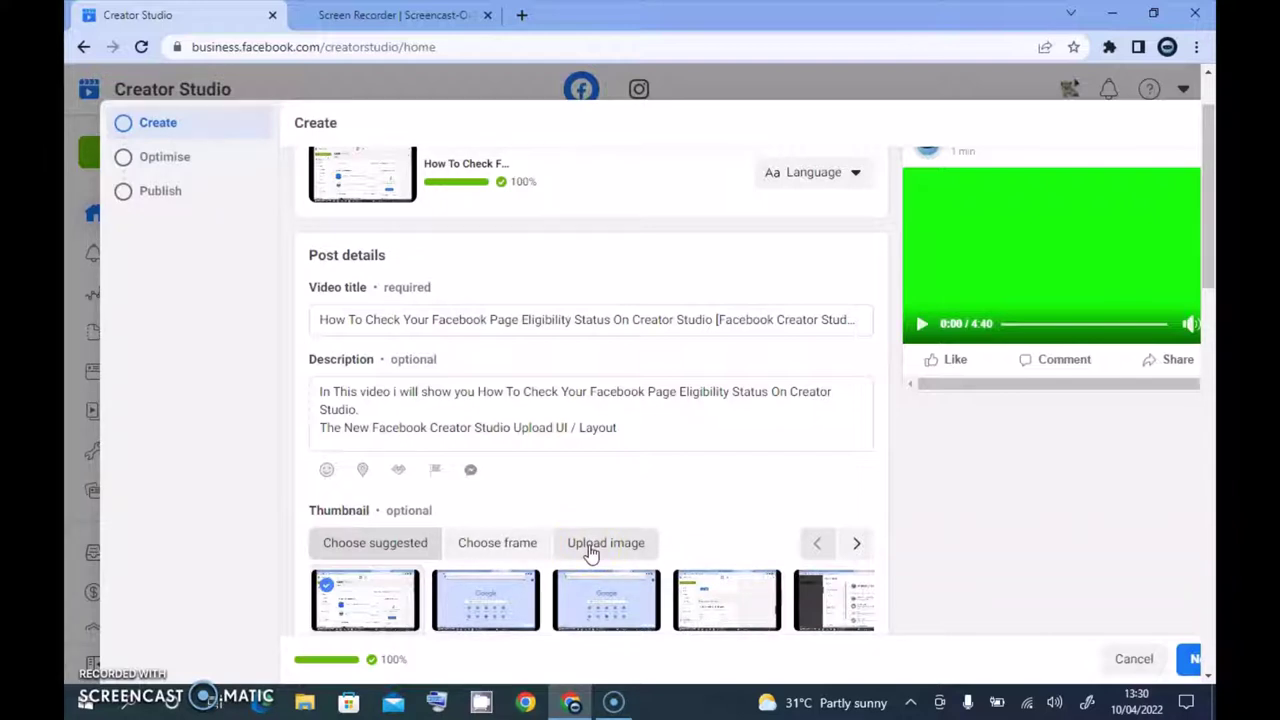
Browse through the suggested video thumbnails to the end of the row
{"action": "left_click", "coordinate": [856, 545]}
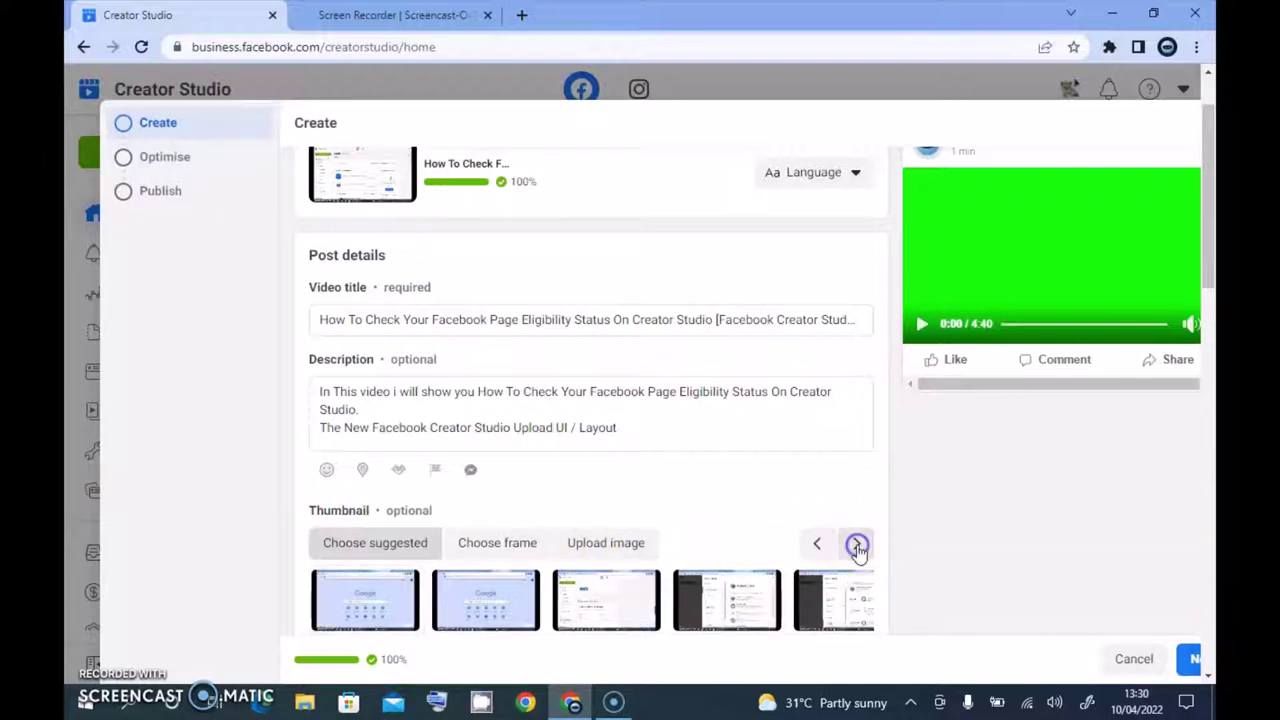
{"action": "left_click", "coordinate": [856, 545]}
{"action": "left_click", "coordinate": [856, 545]}
{"action": "left_click", "coordinate": [856, 545]}
{"action": "left_click", "coordinate": [856, 545]}
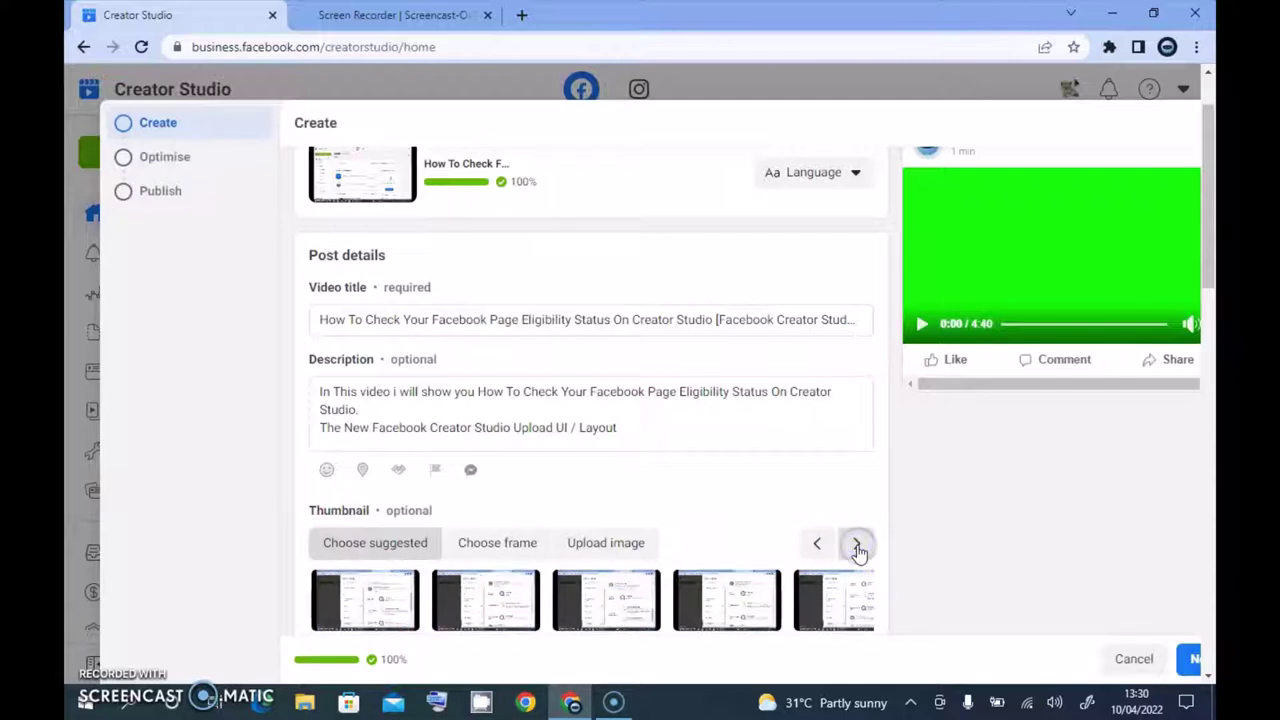
{"action": "left_click", "coordinate": [856, 545]}
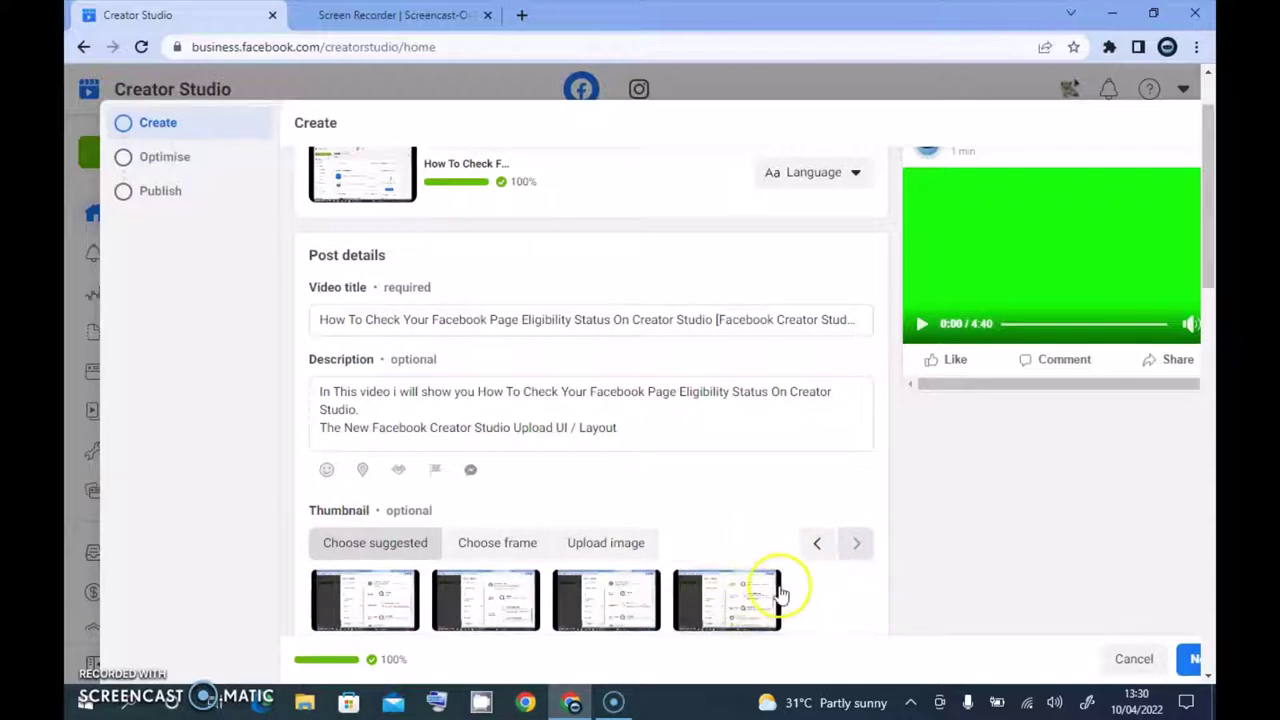
Upload a custom thumbnail from the Downloads folder, using the second "How to check your Pages monetization status" image
{"action": "left_click", "coordinate": [620, 546]}
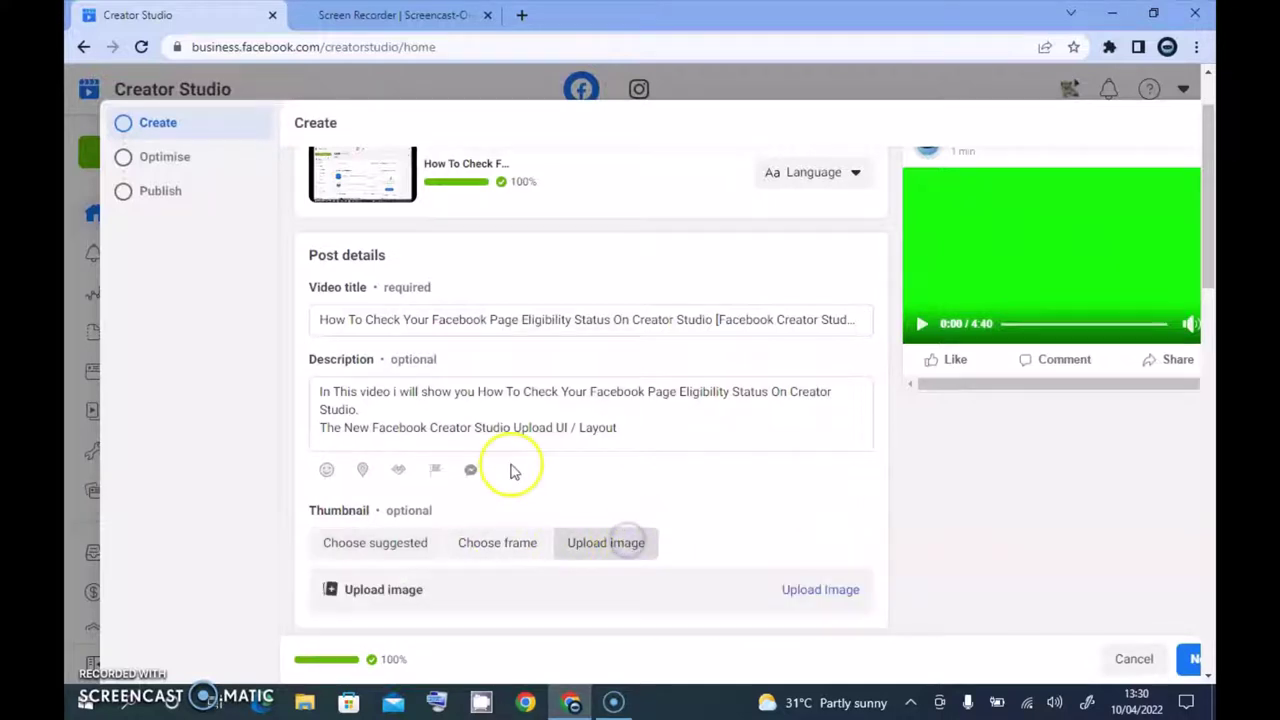
{"action": "left_click", "coordinate": [826, 592]}
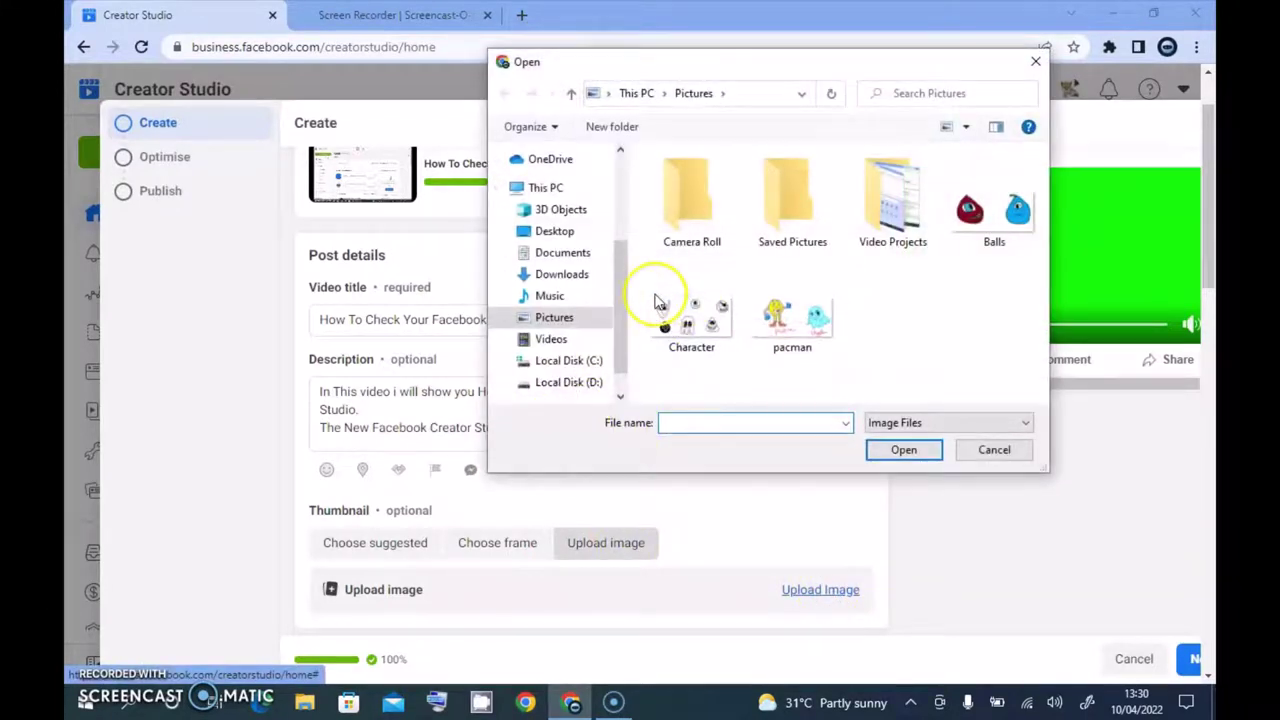
{"action": "left_click", "coordinate": [562, 274]}
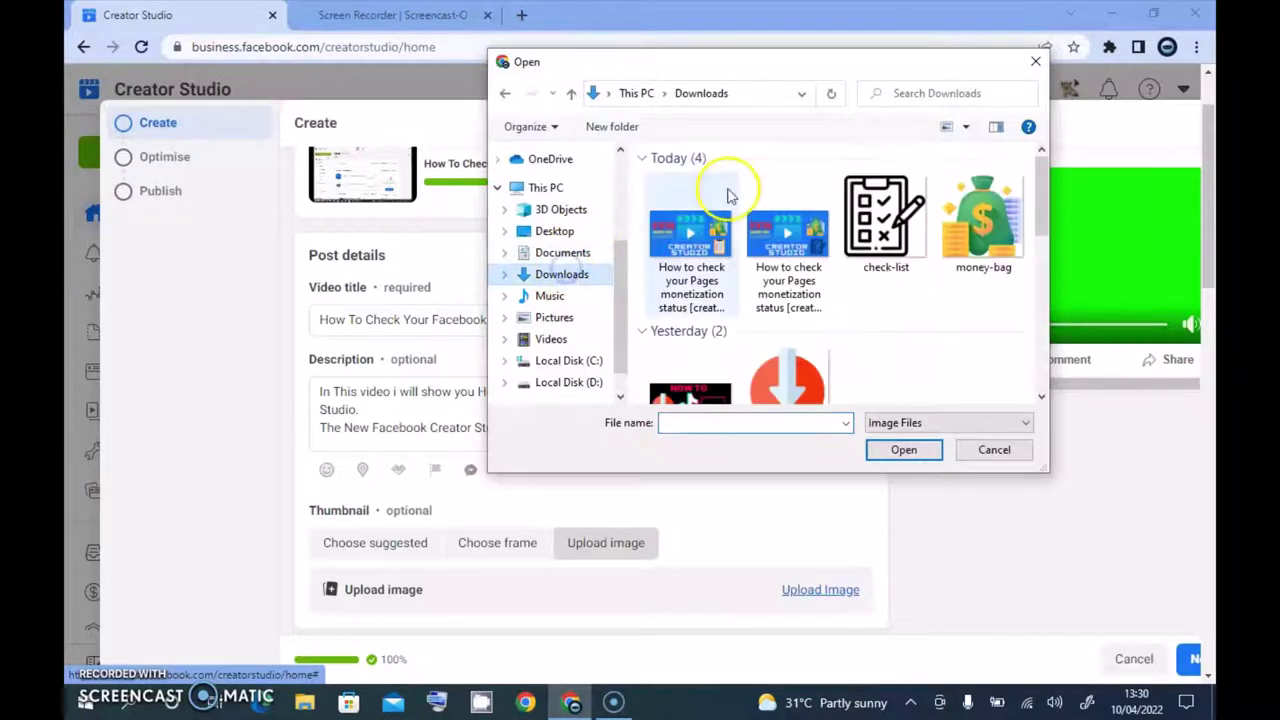
{"action": "left_click", "coordinate": [678, 250]}
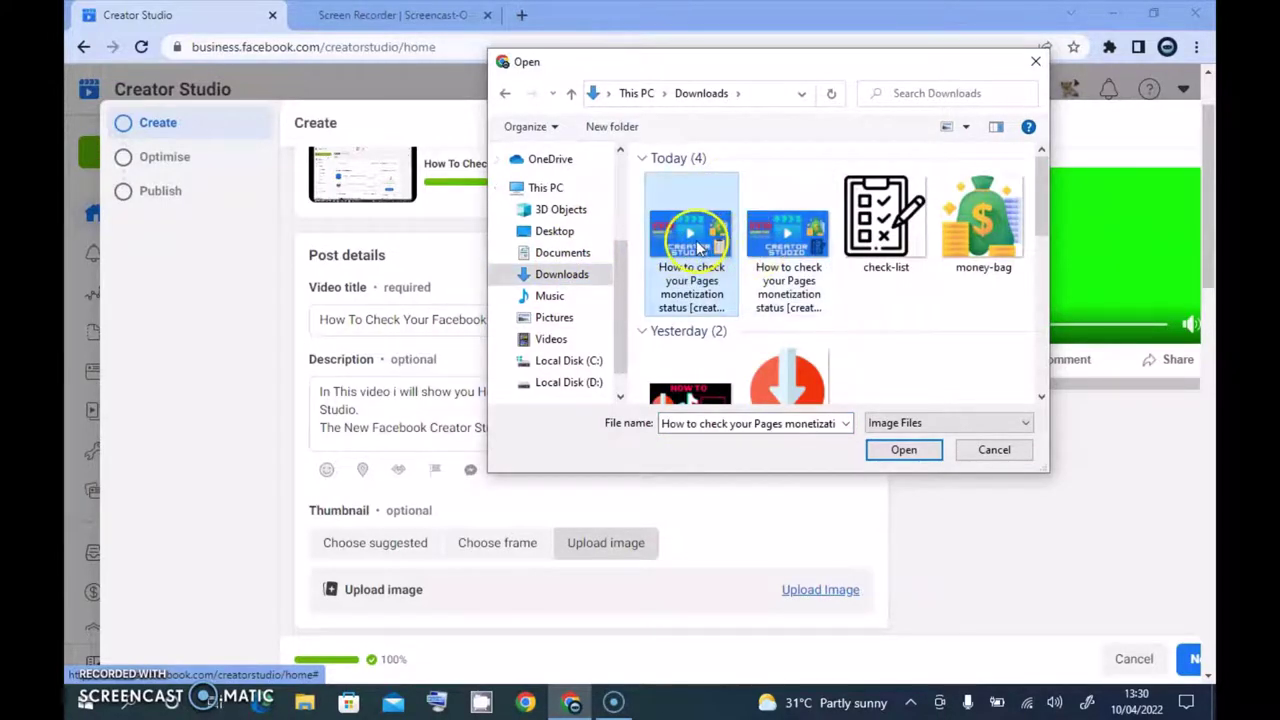
{"action": "double_click", "coordinate": [760, 243]}
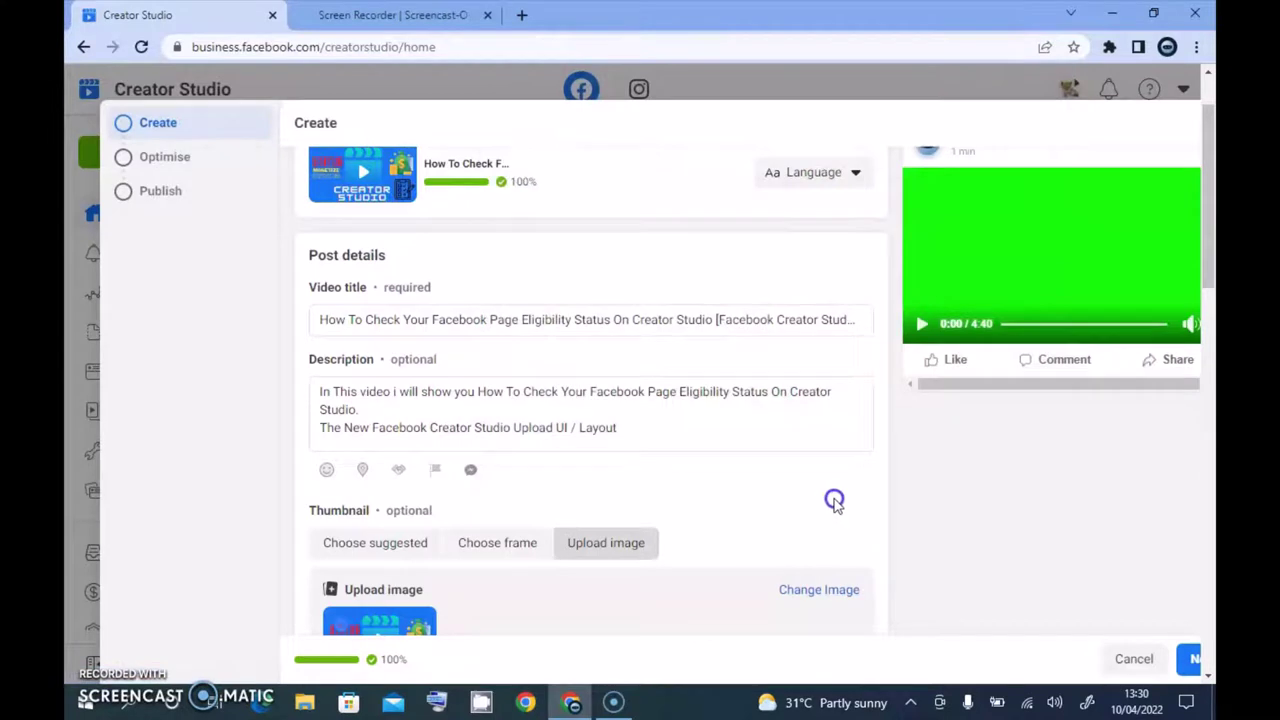
Enable tags for the video and add the tag "How To Check Your Facebook Page Eligibility Status On Creator Studio"
{"action": "scroll", "coordinate": [836, 500], "scroll_direction": "down", "scroll_amount": 3}
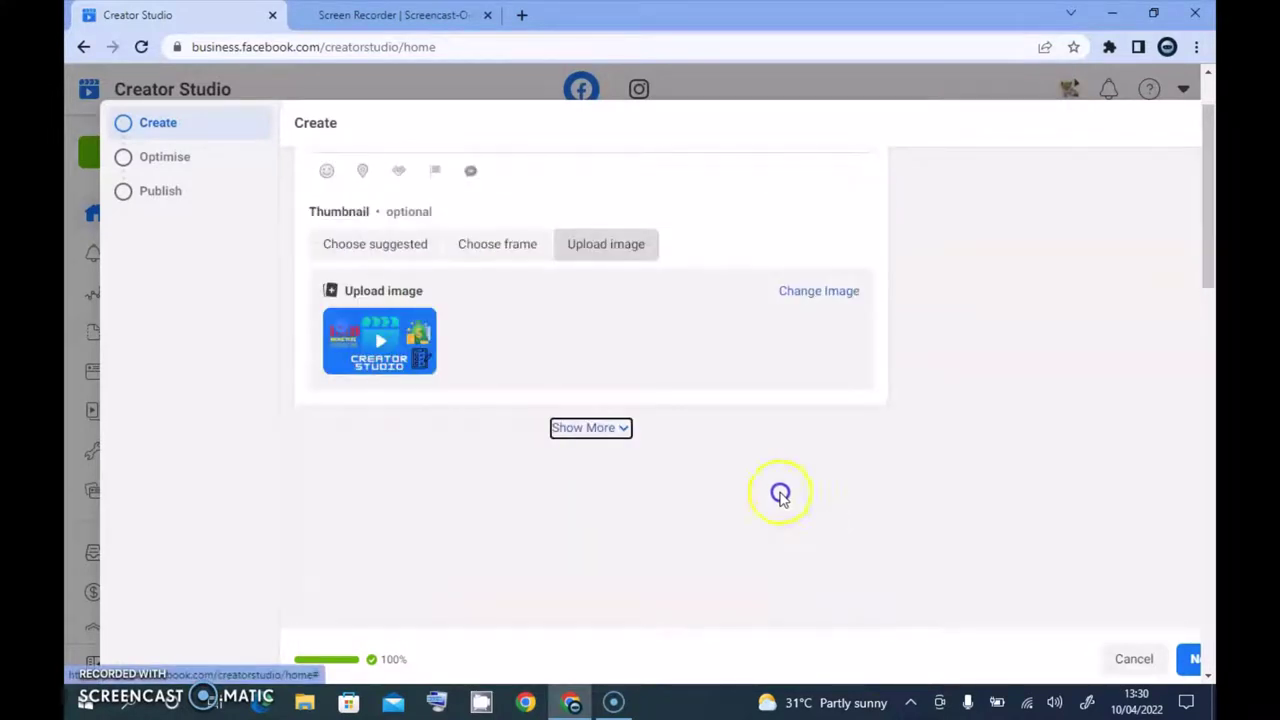
{"action": "left_click", "coordinate": [590, 428]}
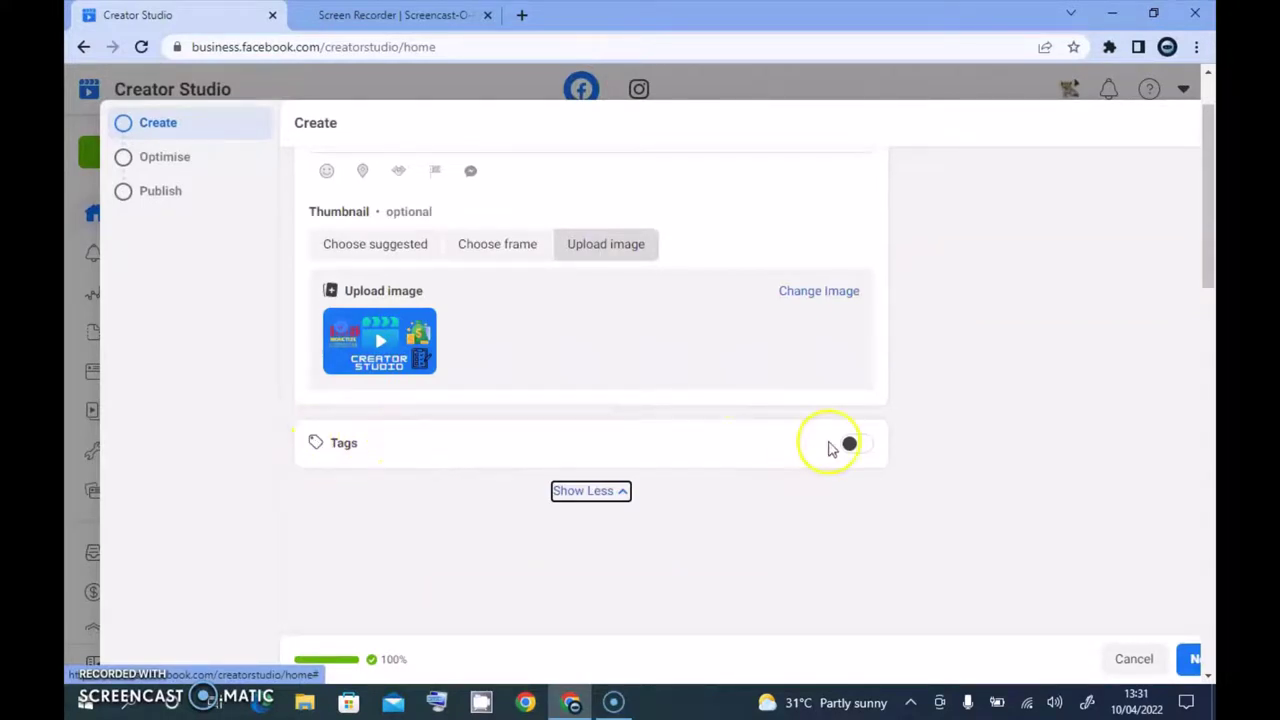
{"action": "left_click", "coordinate": [851, 445]}
{"action": "left_click", "coordinate": [692, 478]}
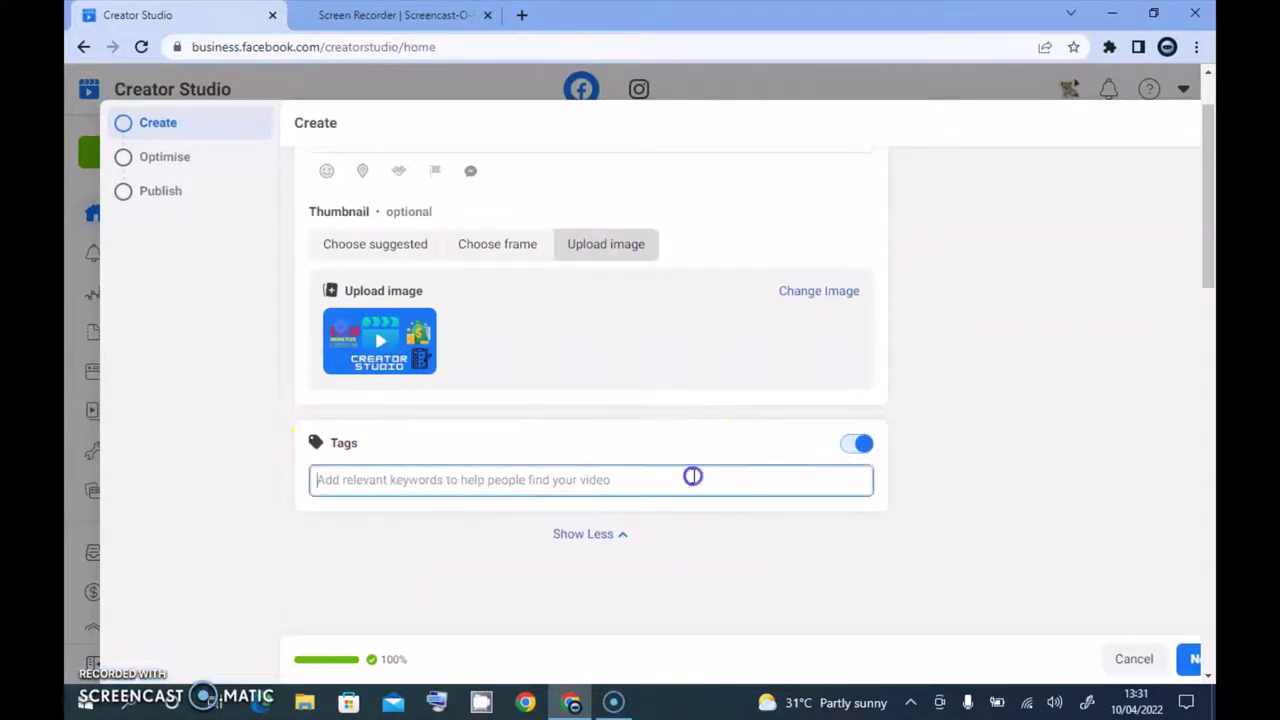
{"action": "type", "text": "How To Check Your Facebook Page Eligibility Status On Creator Studio"}
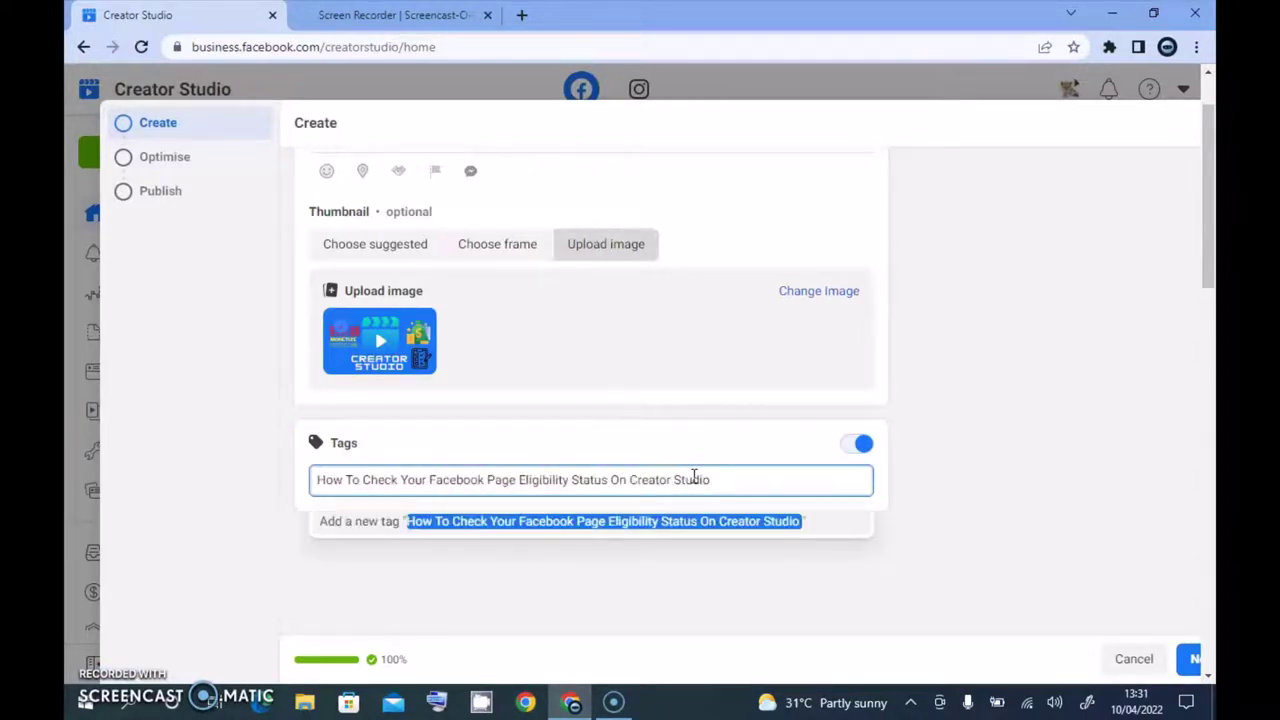
{"action": "left_click", "coordinate": [702, 524]}
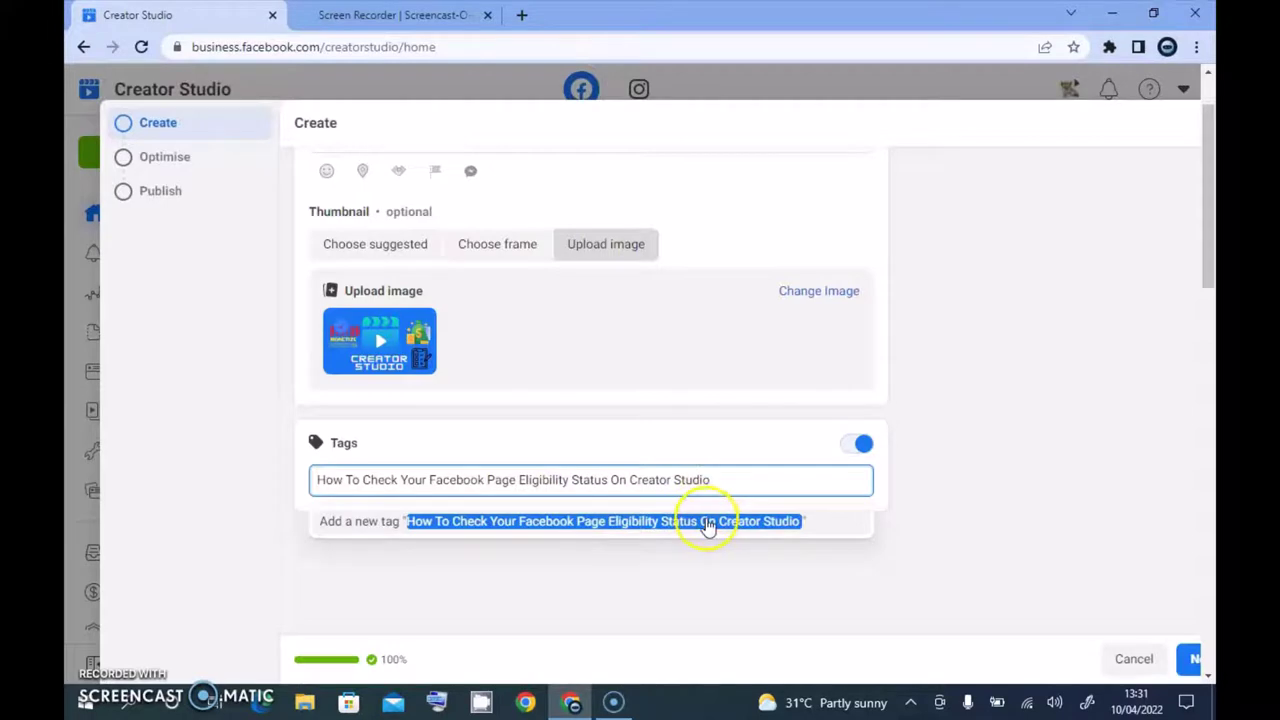
{"action": "left_click", "coordinate": [707, 524]}
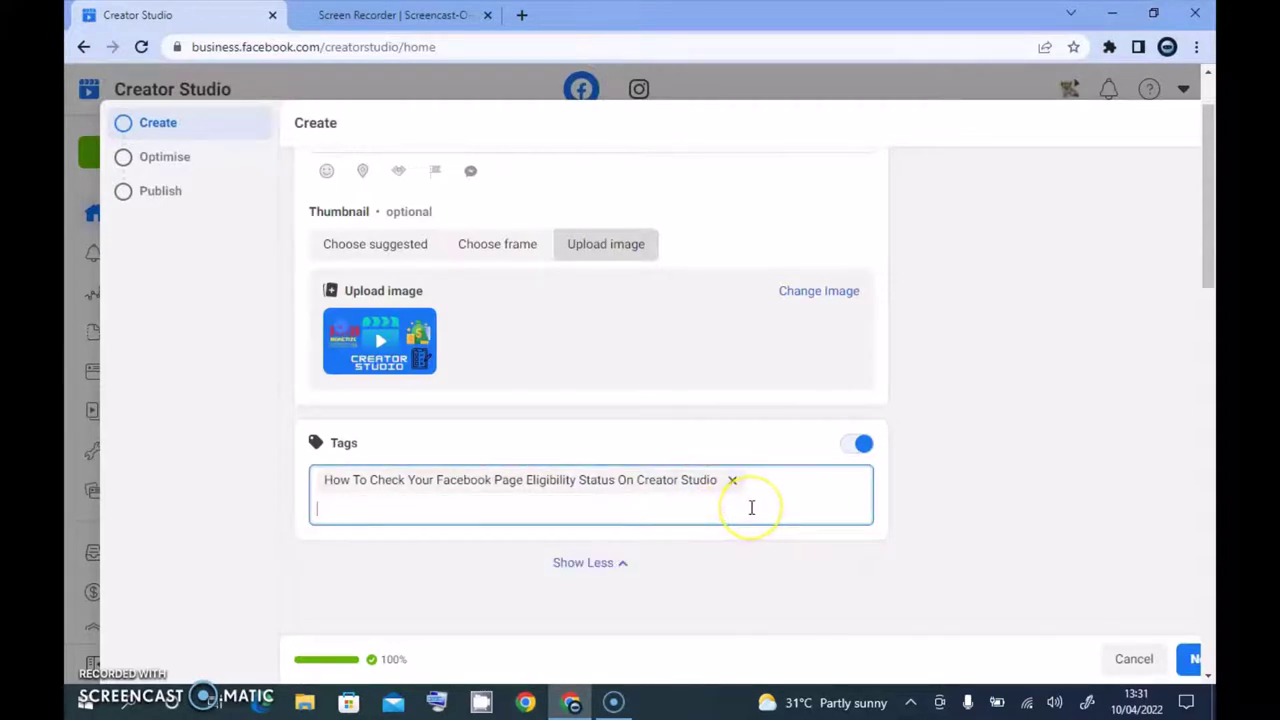
Add "creator studio Facebook" as a second video tag
{"action": "type", "text": "crea"}
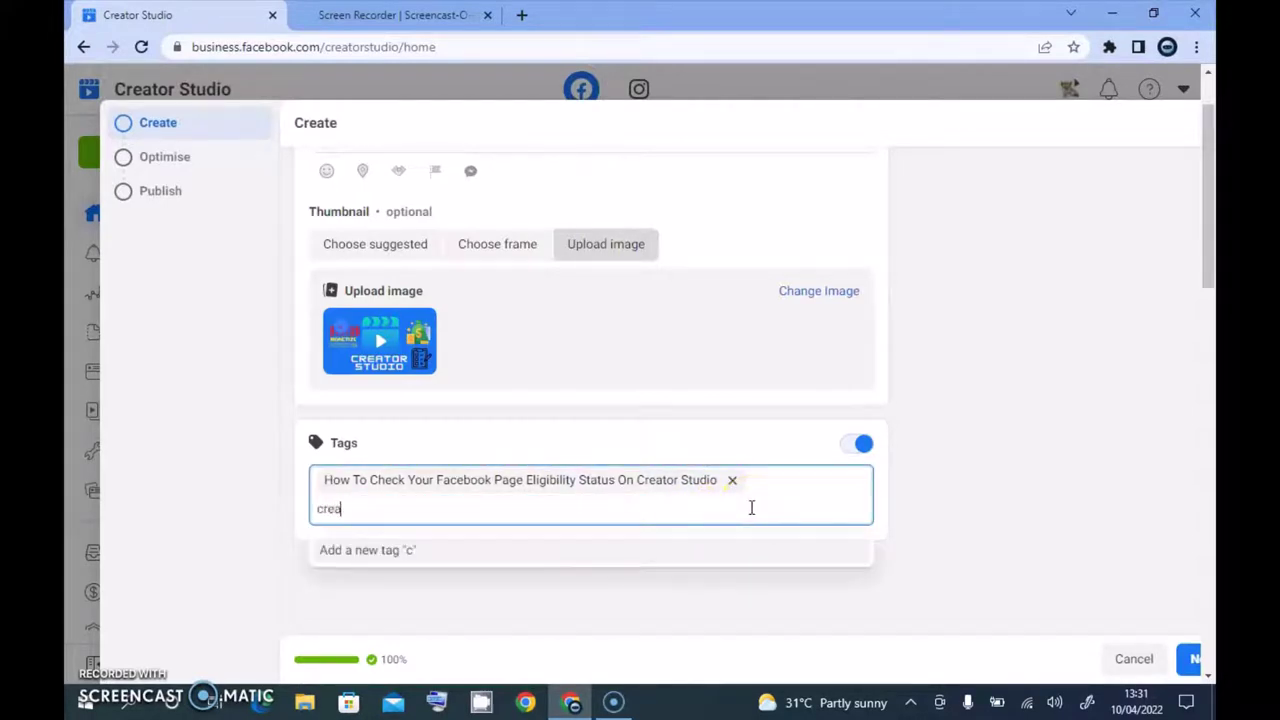
{"action": "type", "text": "to"}
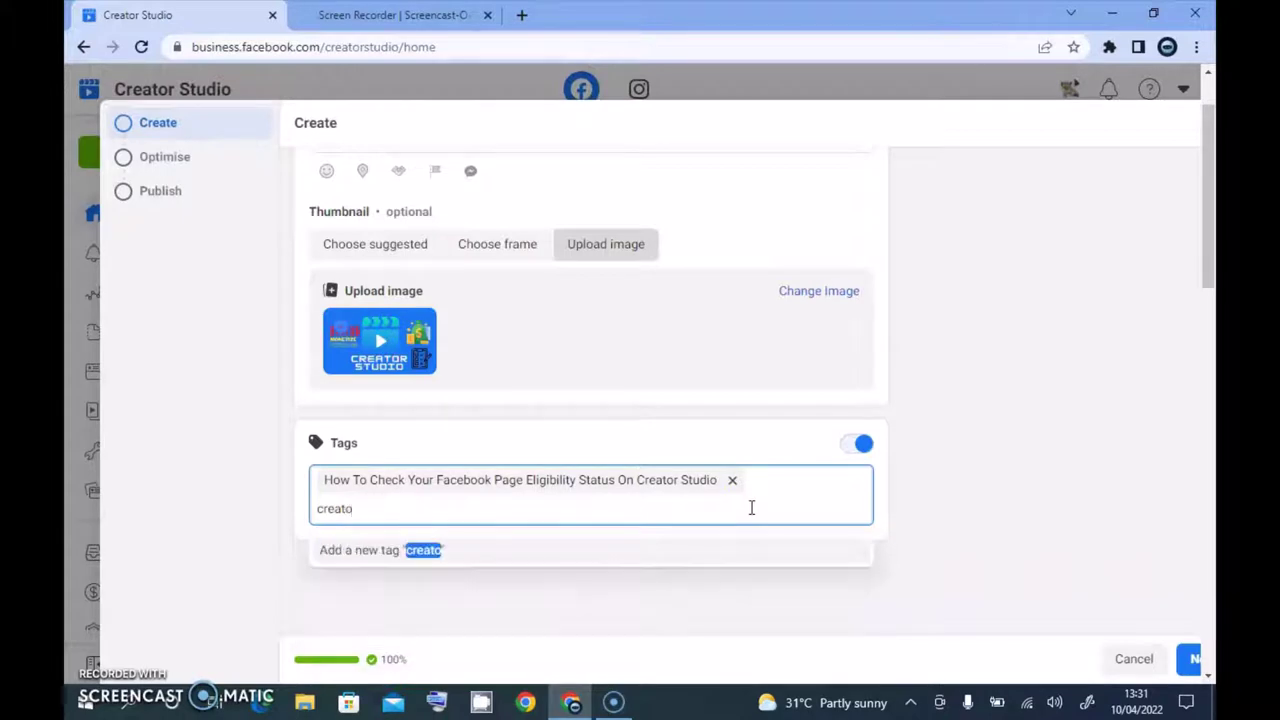
{"action": "type", "text": "r studio"}
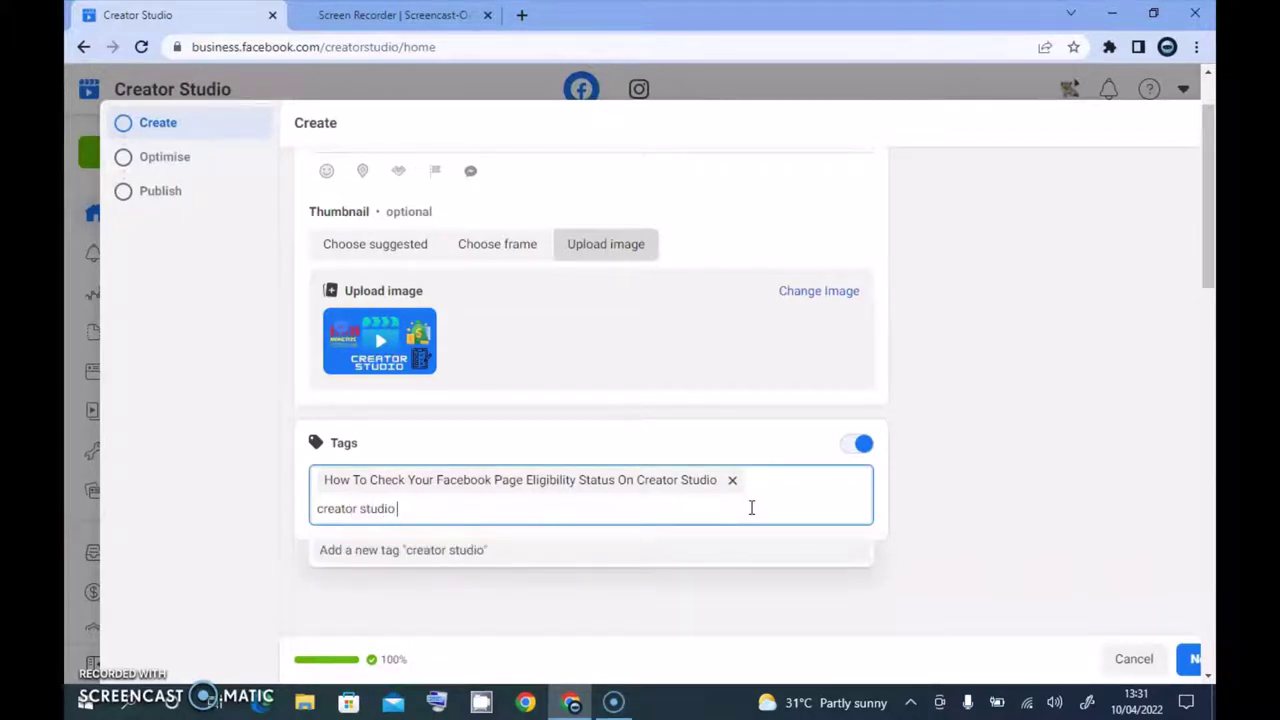
{"action": "type", "text": " Facebook"}
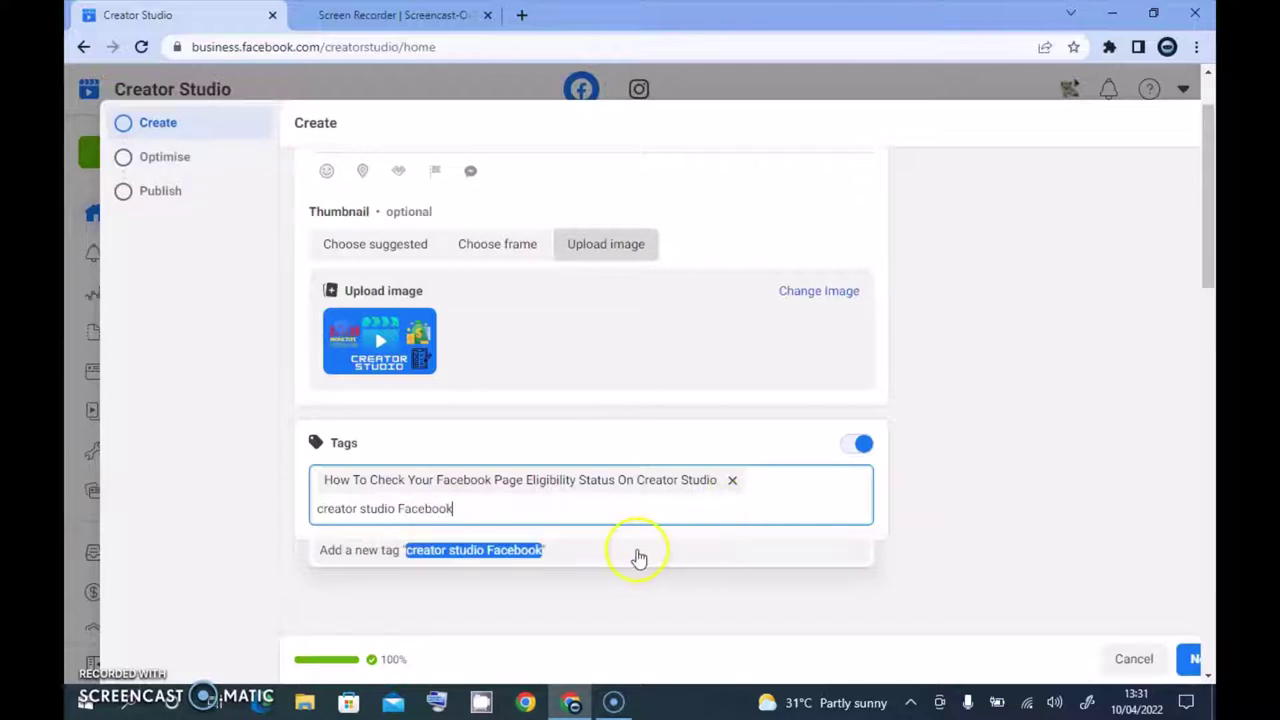
{"action": "left_click", "coordinate": [580, 556]}
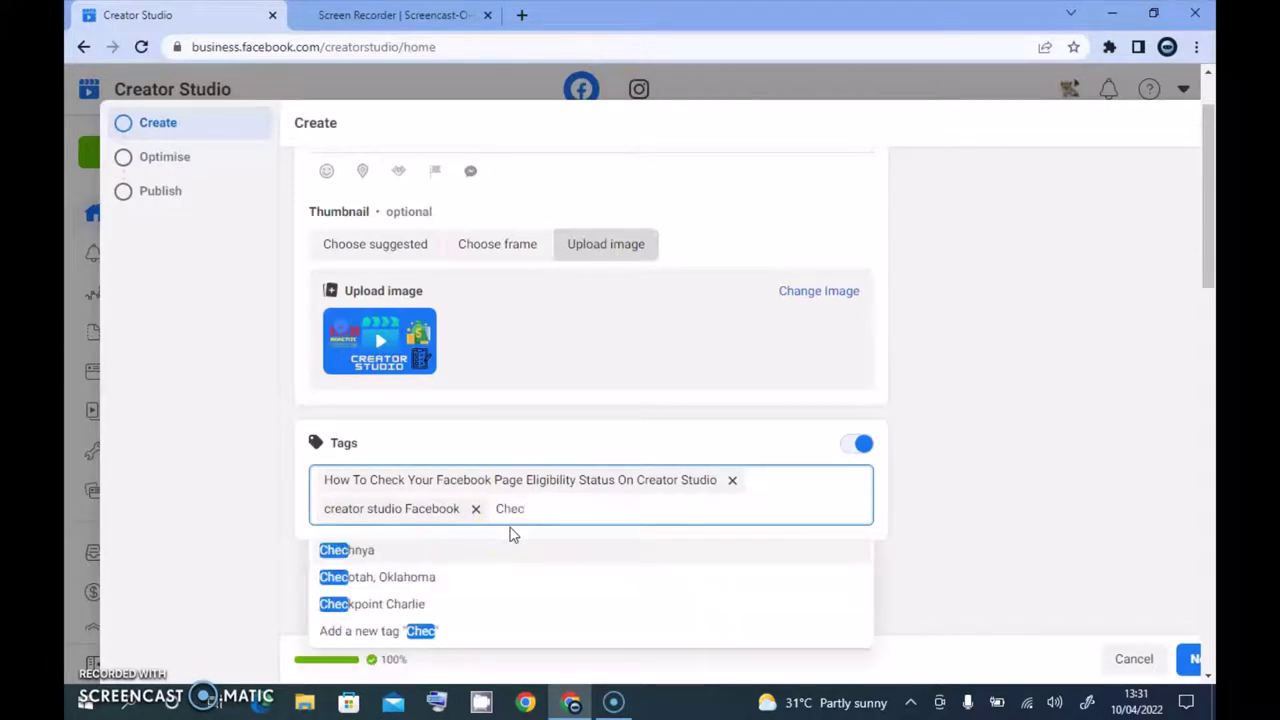
Add the tag "Check monetization status", correcting the spelling of "monetization" before adding it
{"action": "type", "text": "k"}
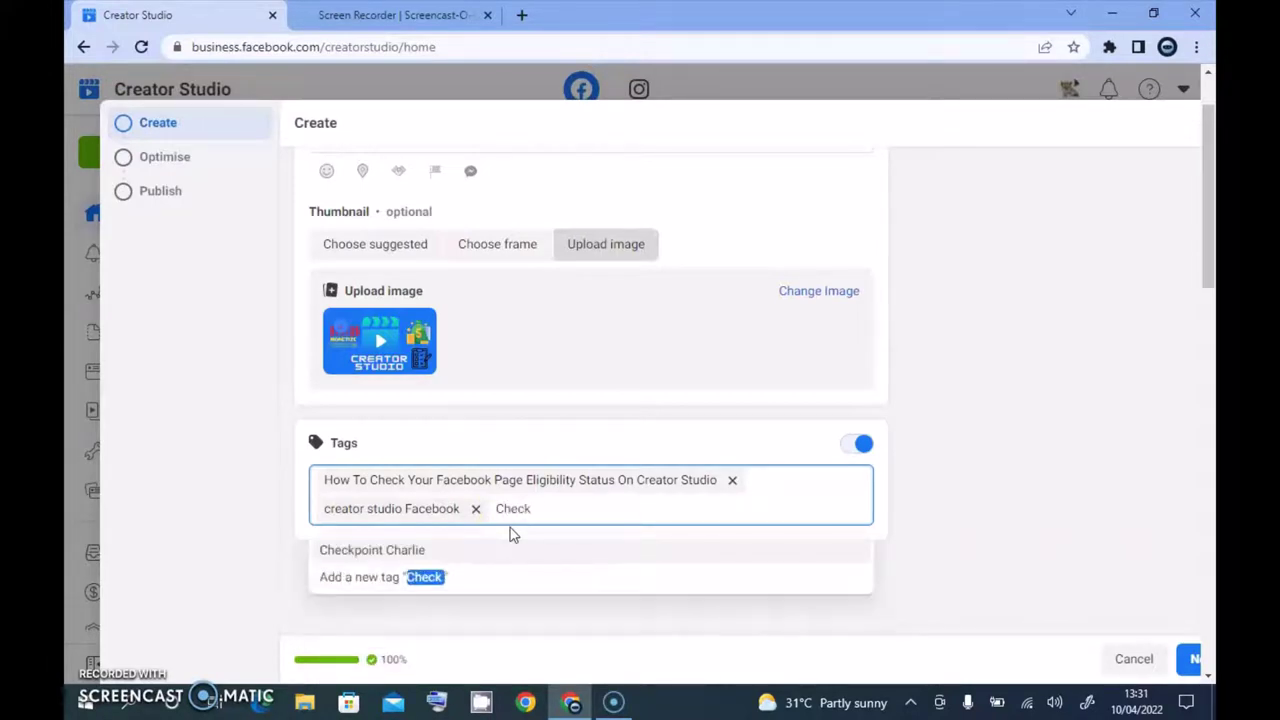
{"action": "type", "text": " monet"}
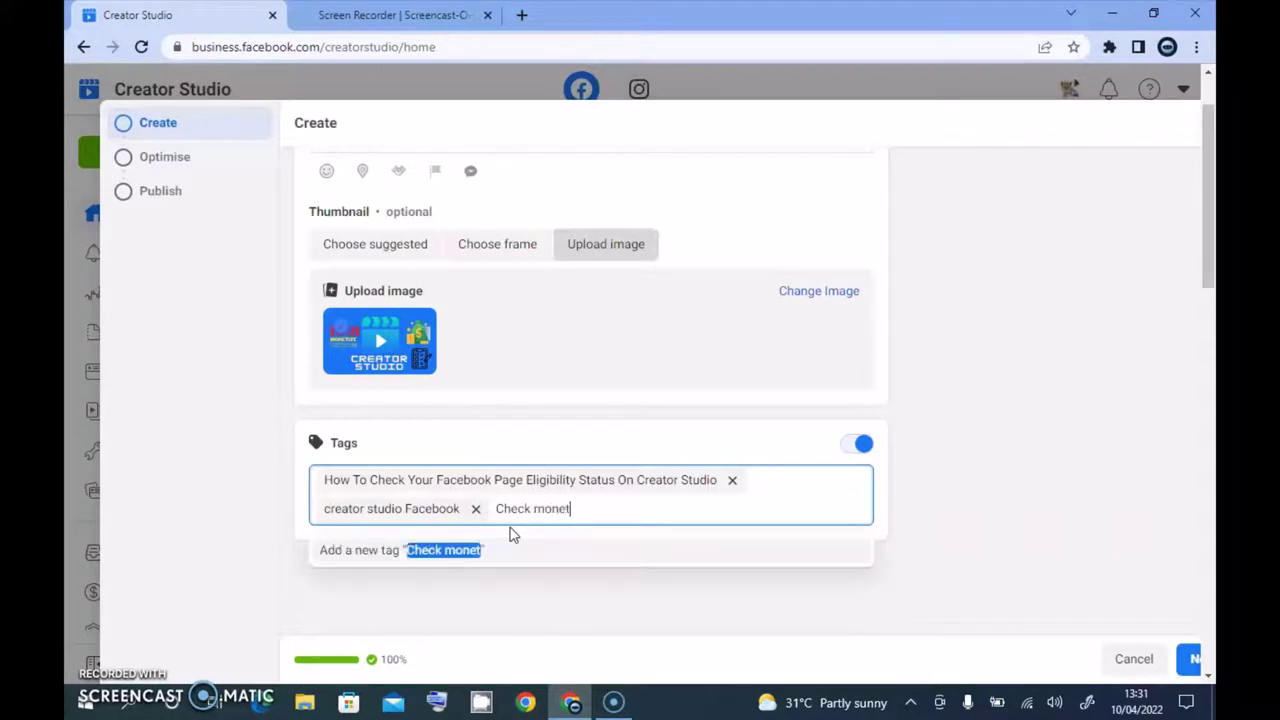
{"action": "type", "text": "iazatio"}
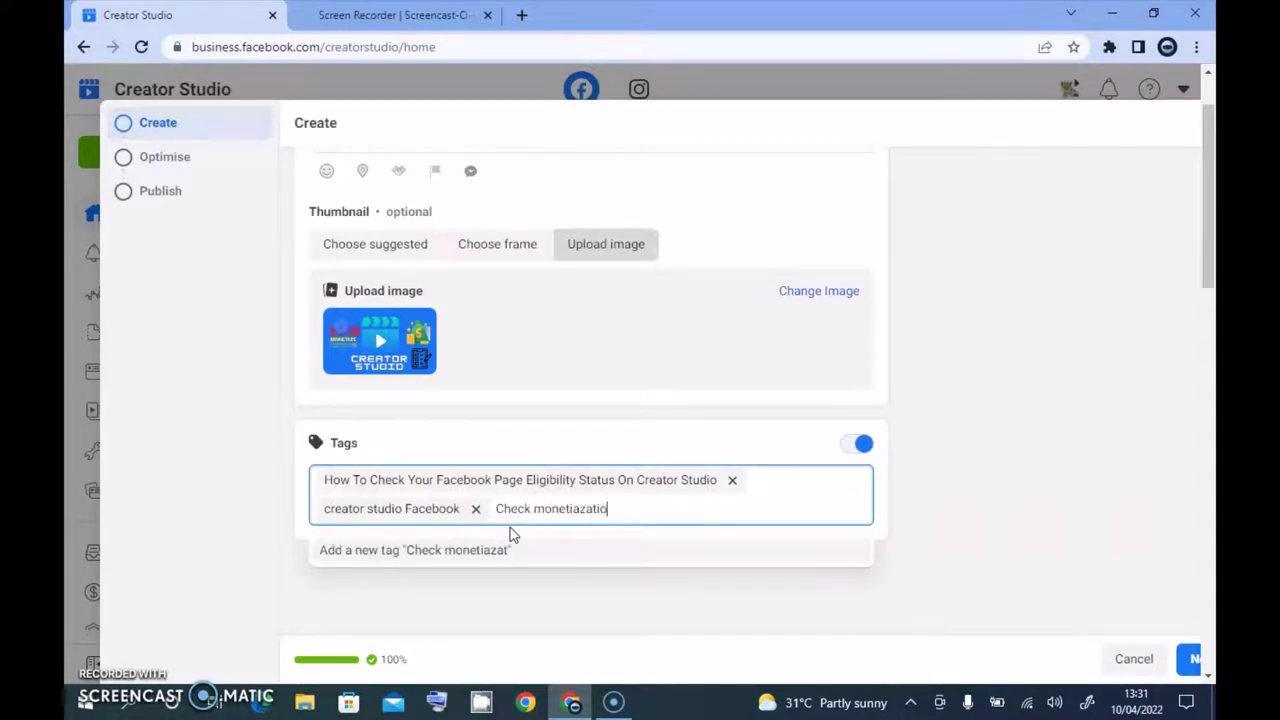
{"action": "type", "text": "n status"}
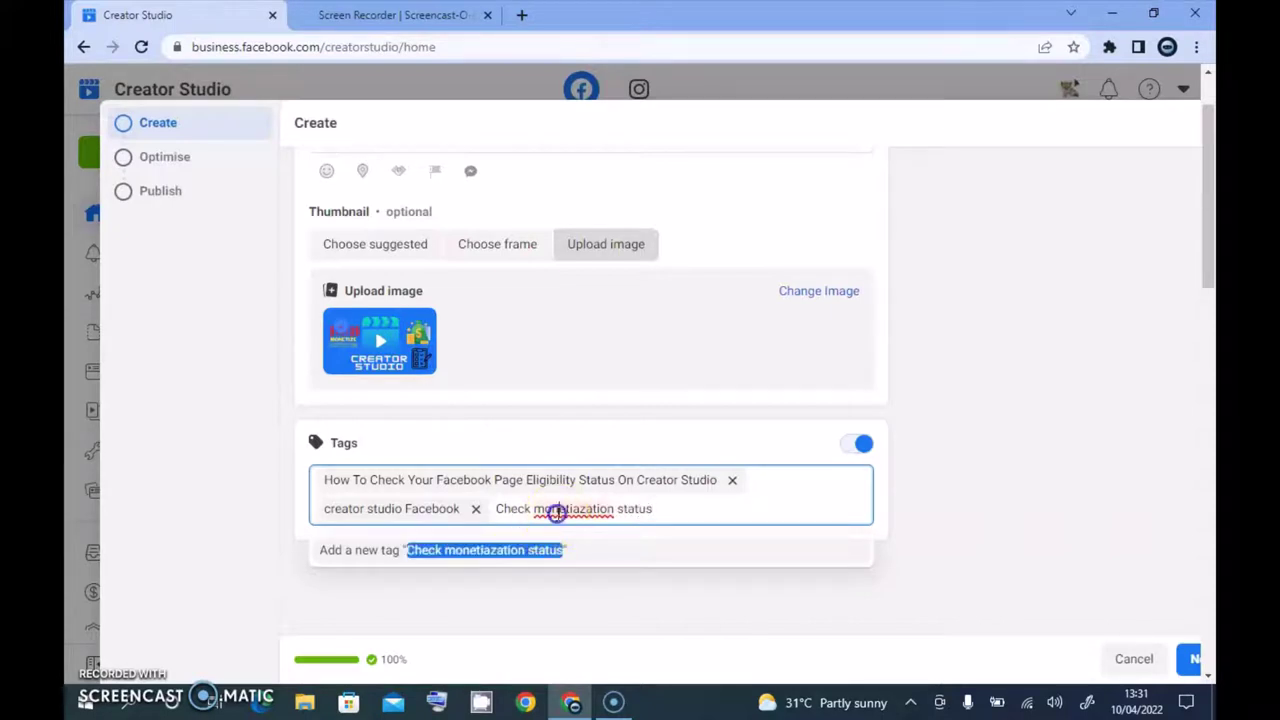
{"action": "right_click", "coordinate": [557, 514]}
{"action": "left_click", "coordinate": [565, 569]}
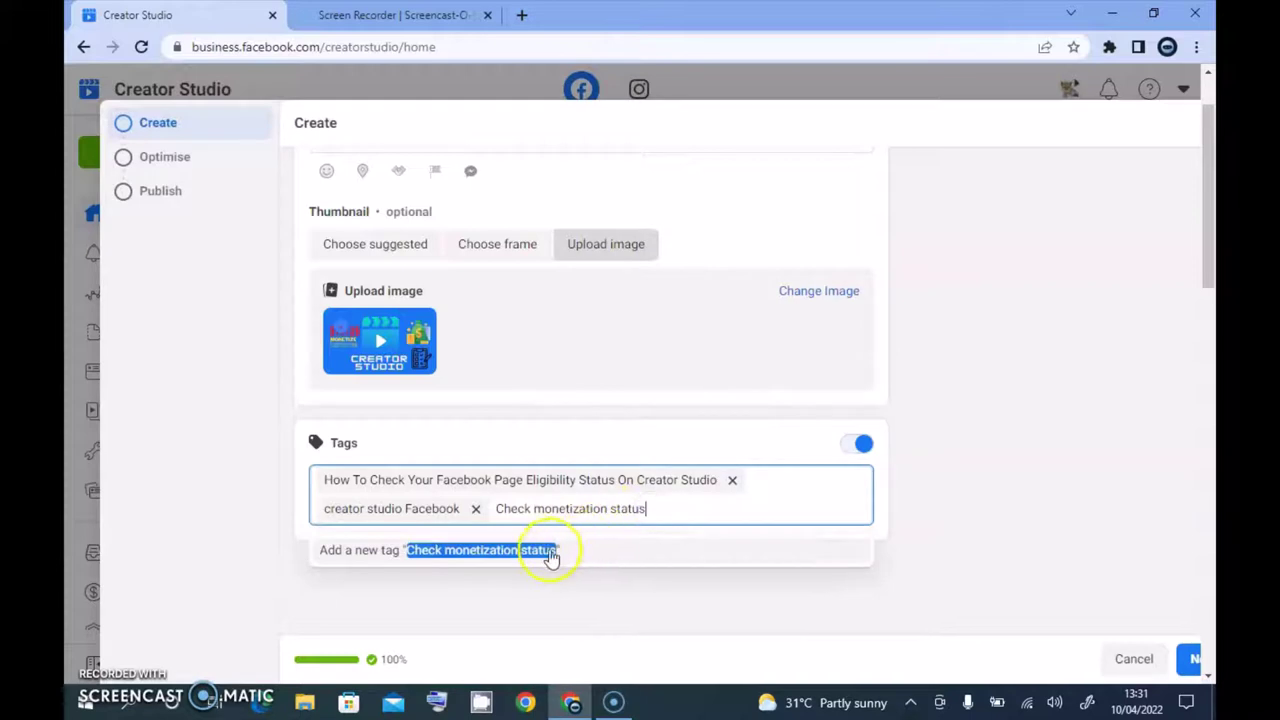
{"action": "left_click", "coordinate": [555, 558]}
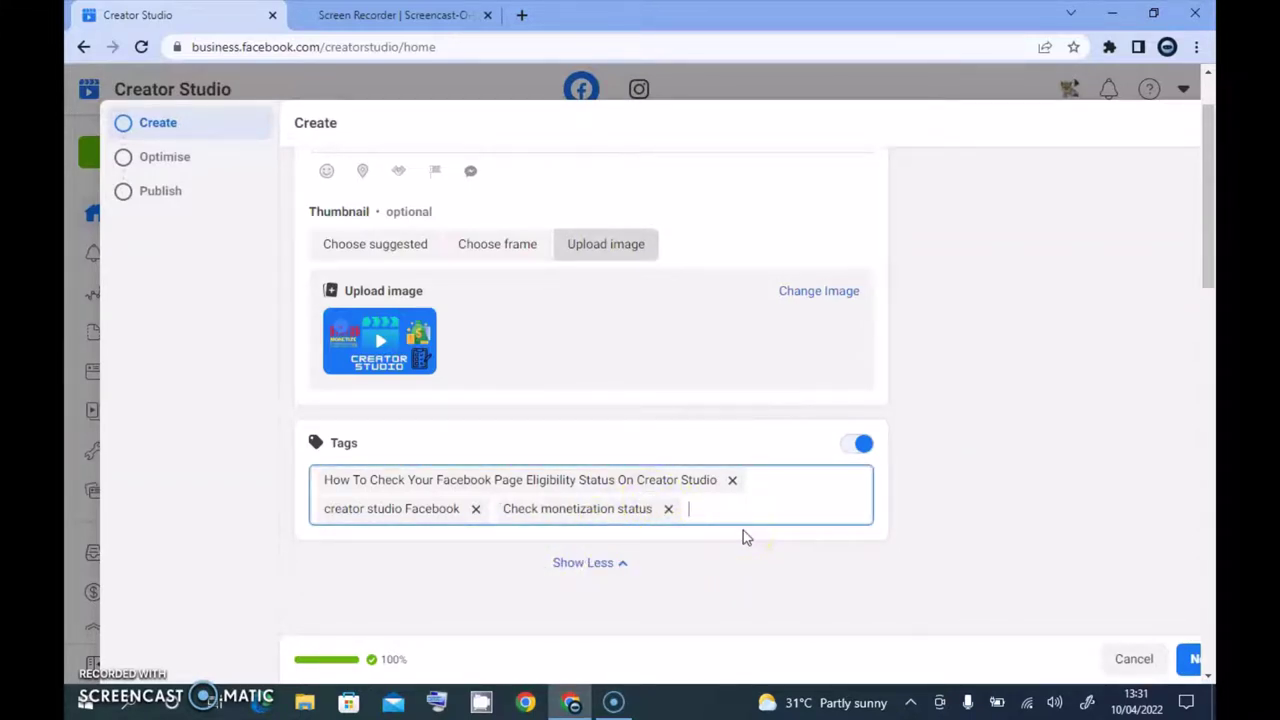
Proceed to the Optimise stage, enable captions for the video and open the caption settings
{"action": "left_click", "coordinate": [1192, 659]}
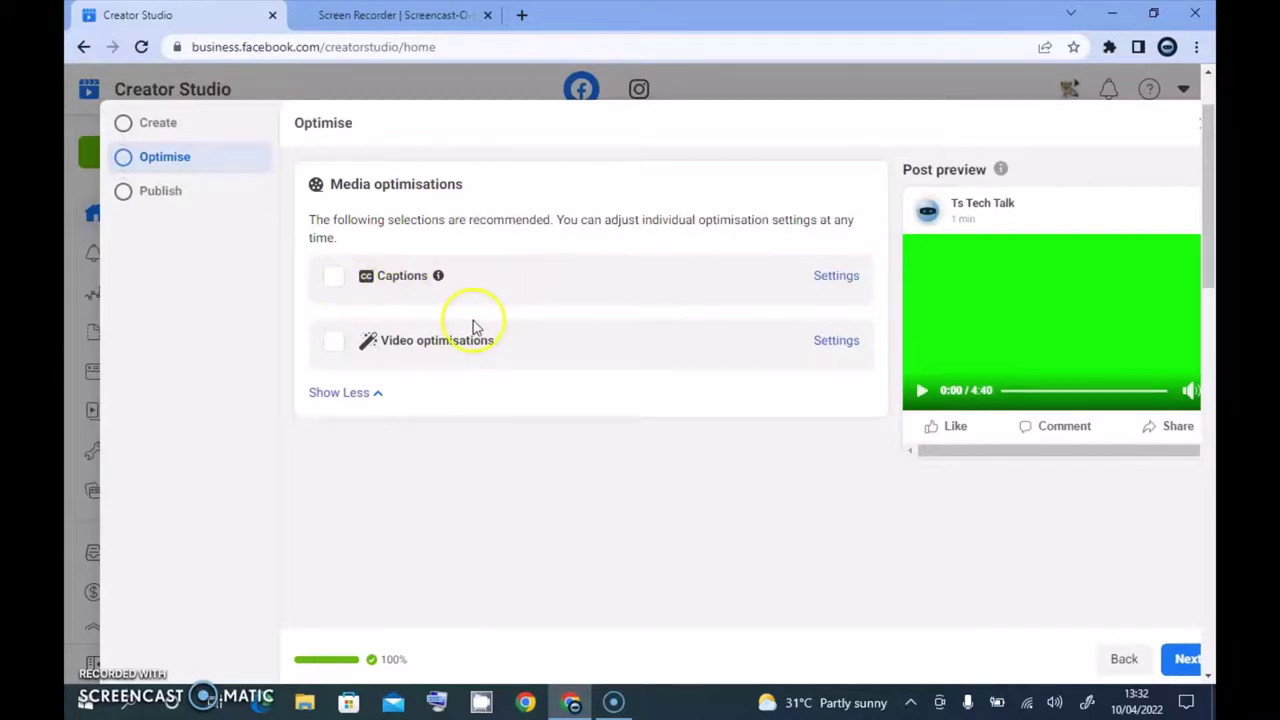
{"action": "left_click", "coordinate": [334, 282]}
{"action": "left_click", "coordinate": [830, 277]}
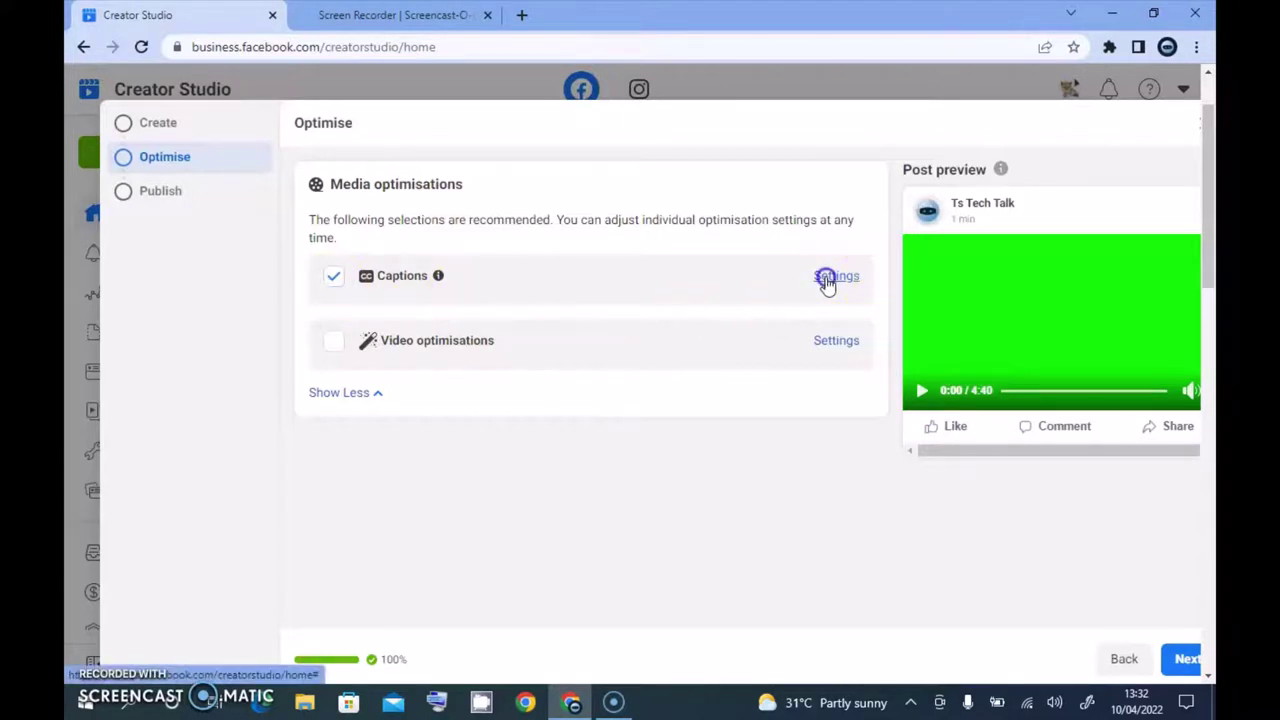
Examine the available actions for the auto-generated English captions and the option to upload caption files
{"action": "mouse_move", "coordinate": [286, 302]}
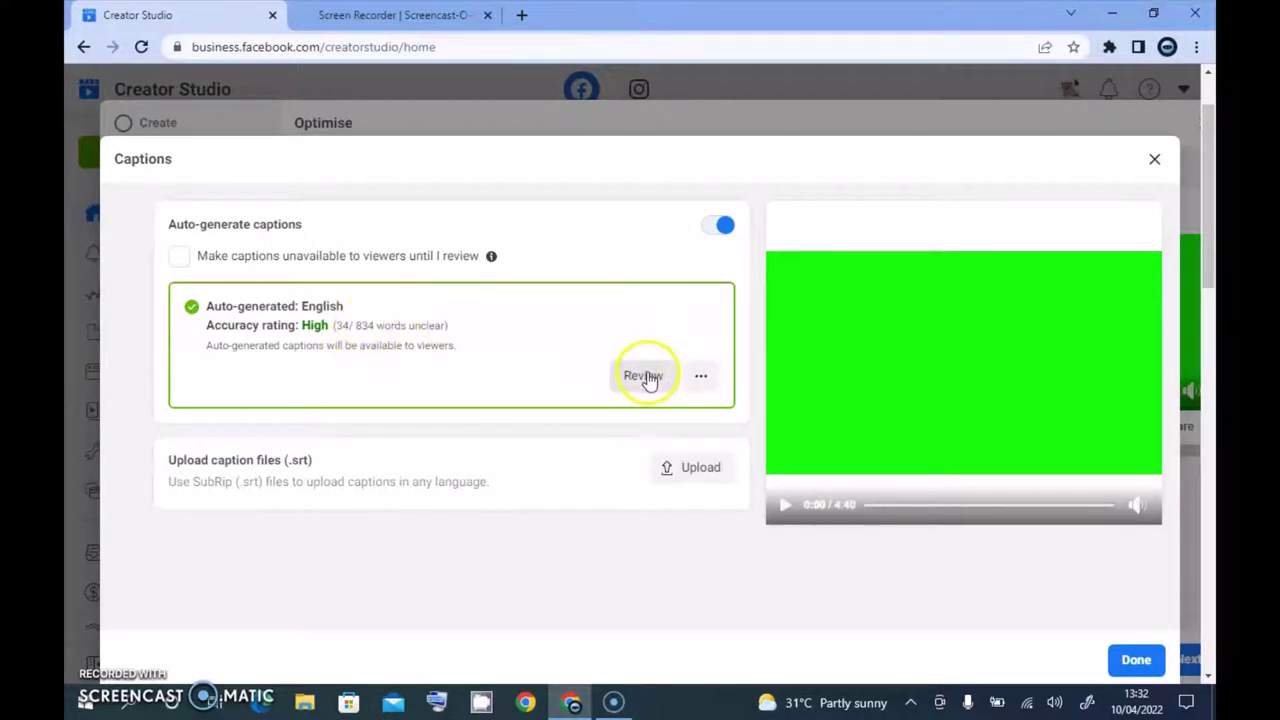
{"action": "left_click", "coordinate": [707, 376]}
{"action": "left_click_drag", "start_coordinate": [743, 337], "coordinate": [741, 393]}
{"action": "left_click", "coordinate": [680, 360]}
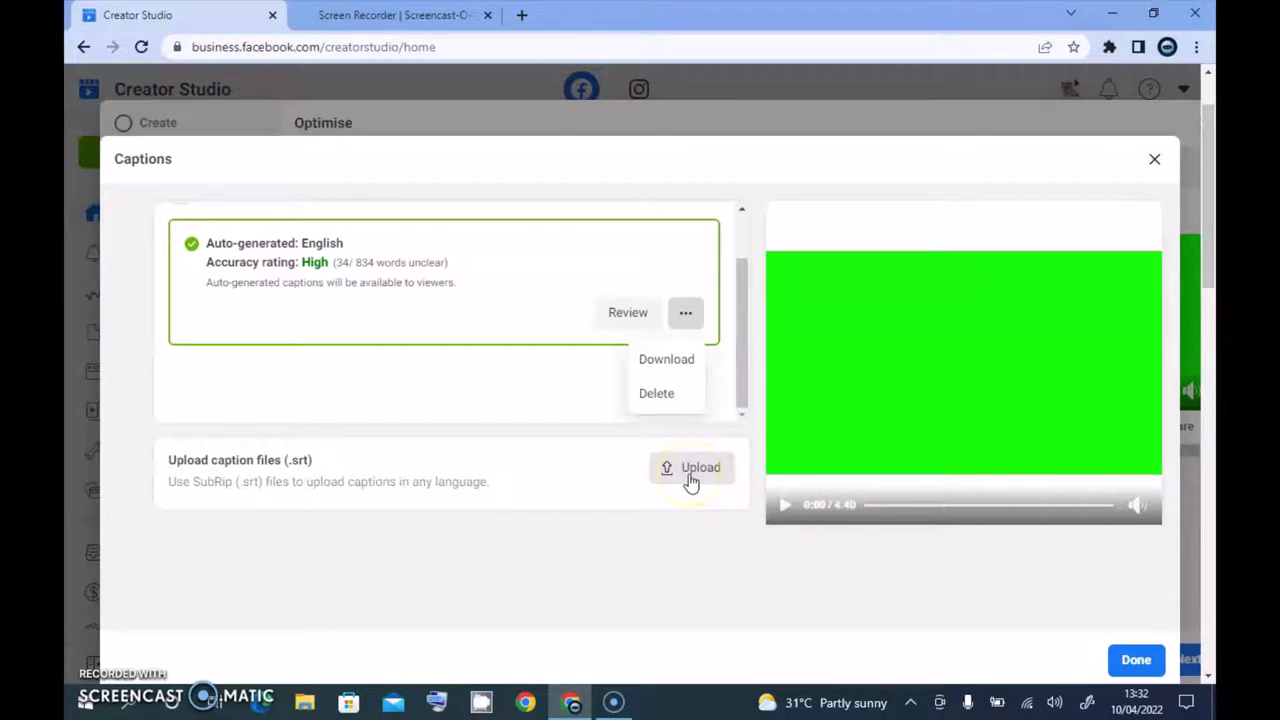
{"action": "left_click_drag", "start_coordinate": [737, 277], "coordinate": [736, 232]}
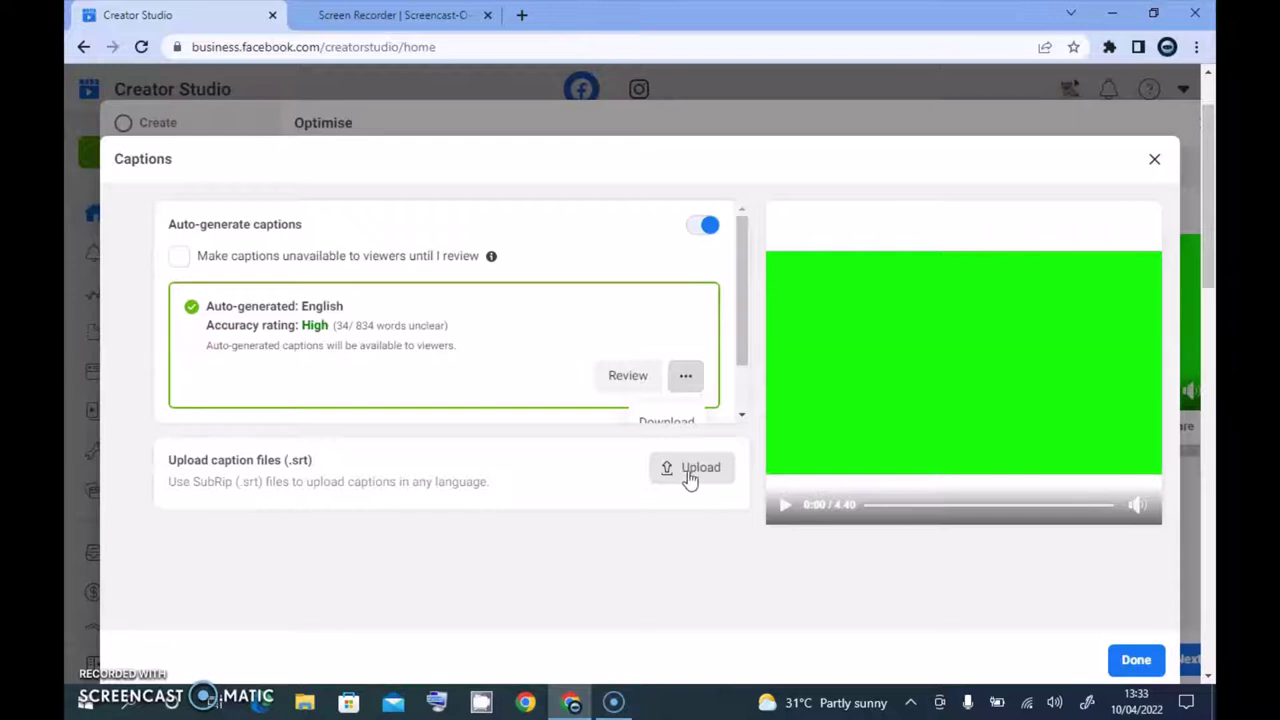
{"action": "left_click", "coordinate": [738, 528]}
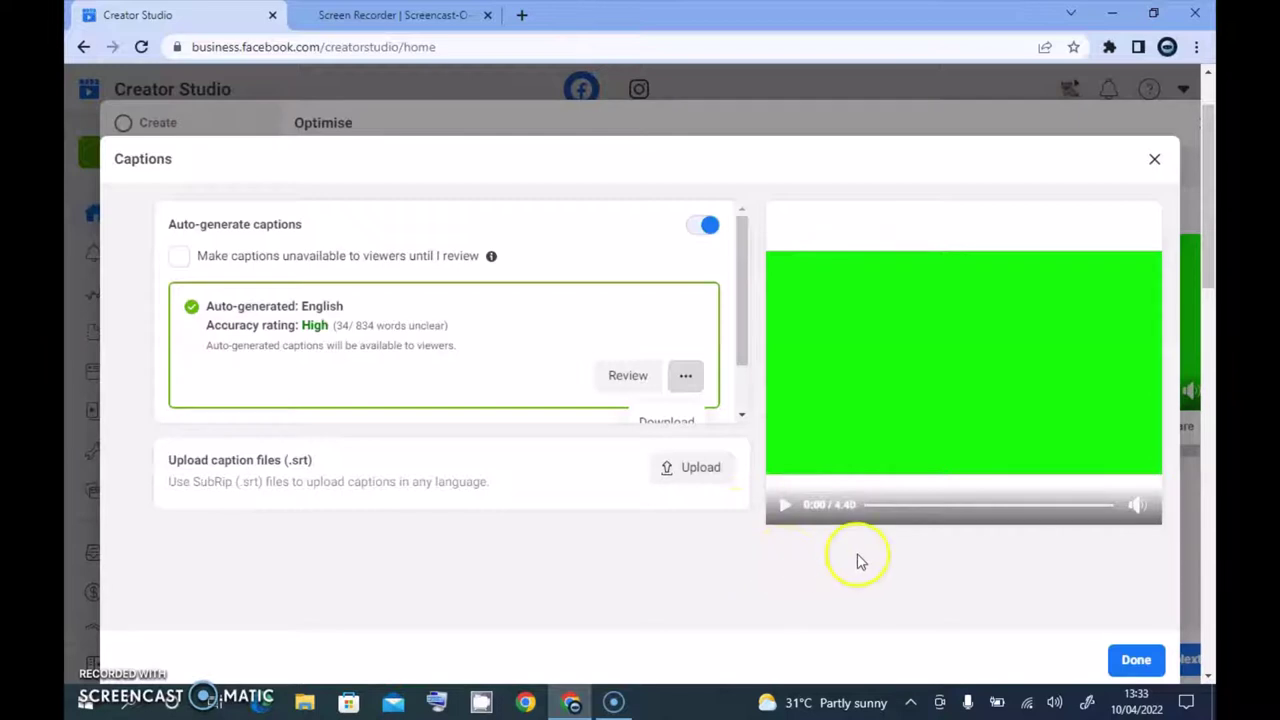
Close the caption settings with the auto-generated English captions kept and continue to the Publish stage
{"action": "left_click", "coordinate": [1136, 660]}
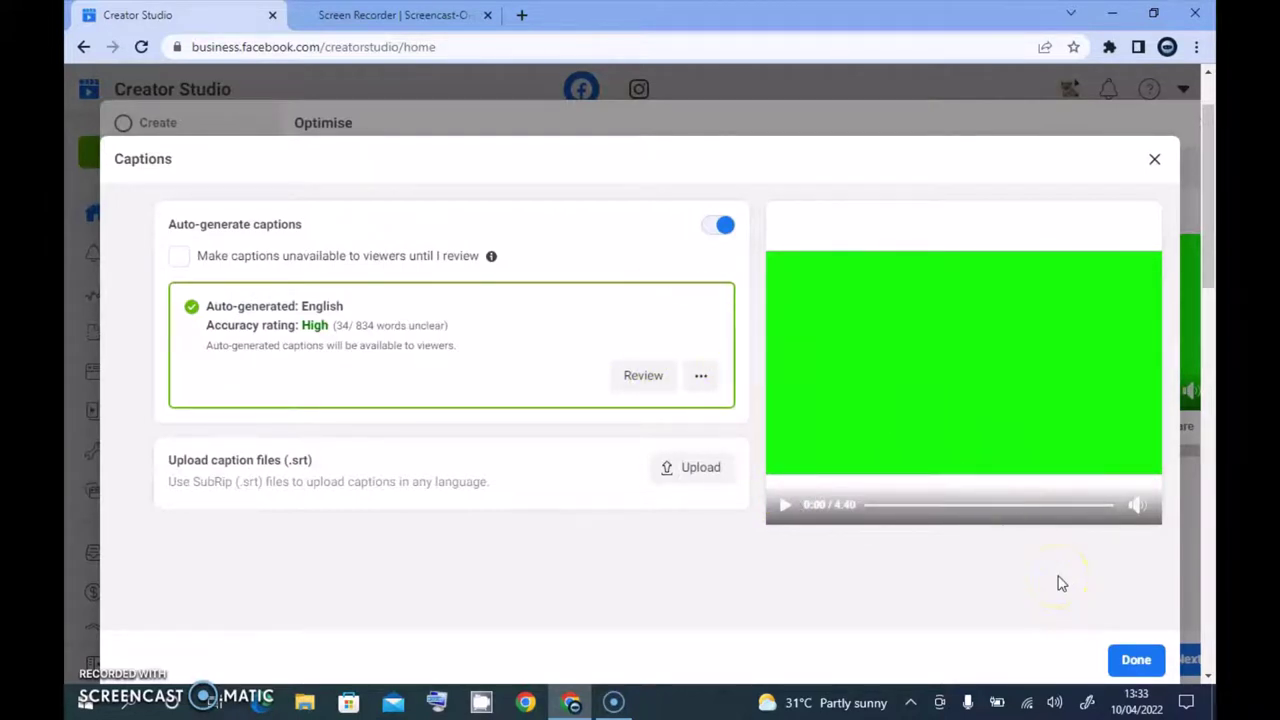
{"action": "left_click", "coordinate": [1140, 662]}
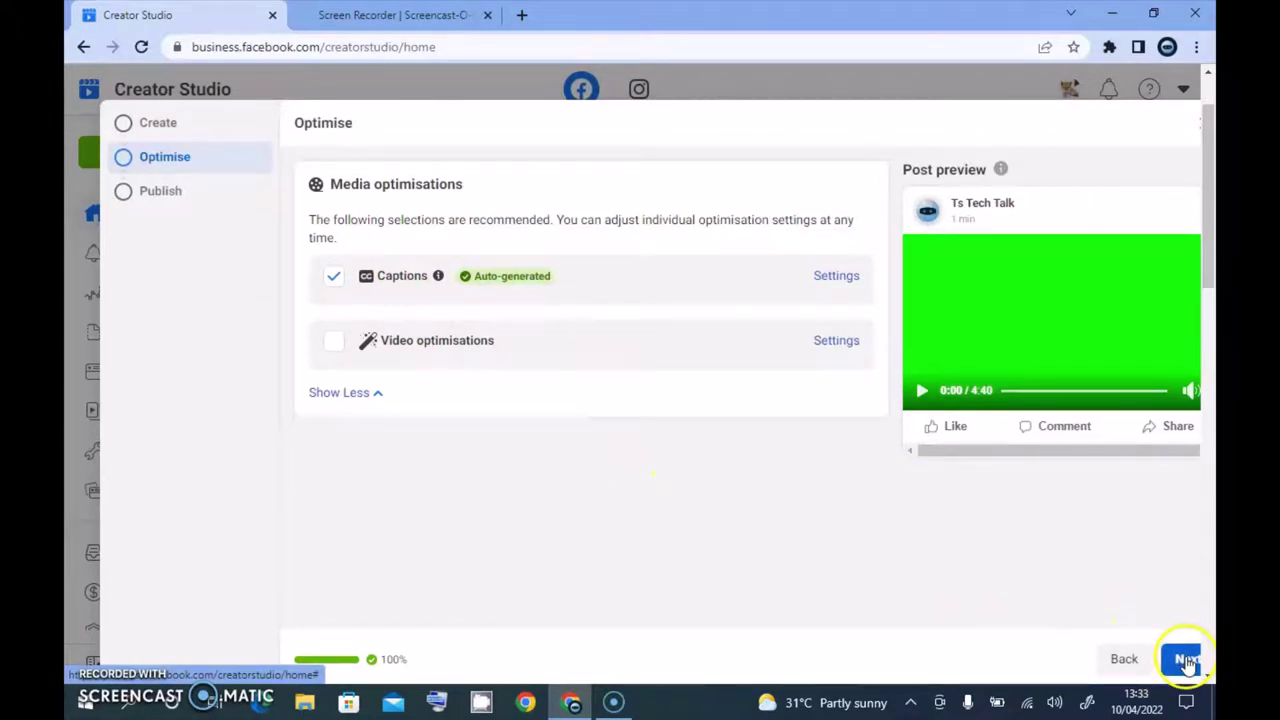
{"action": "left_click", "coordinate": [1187, 660]}
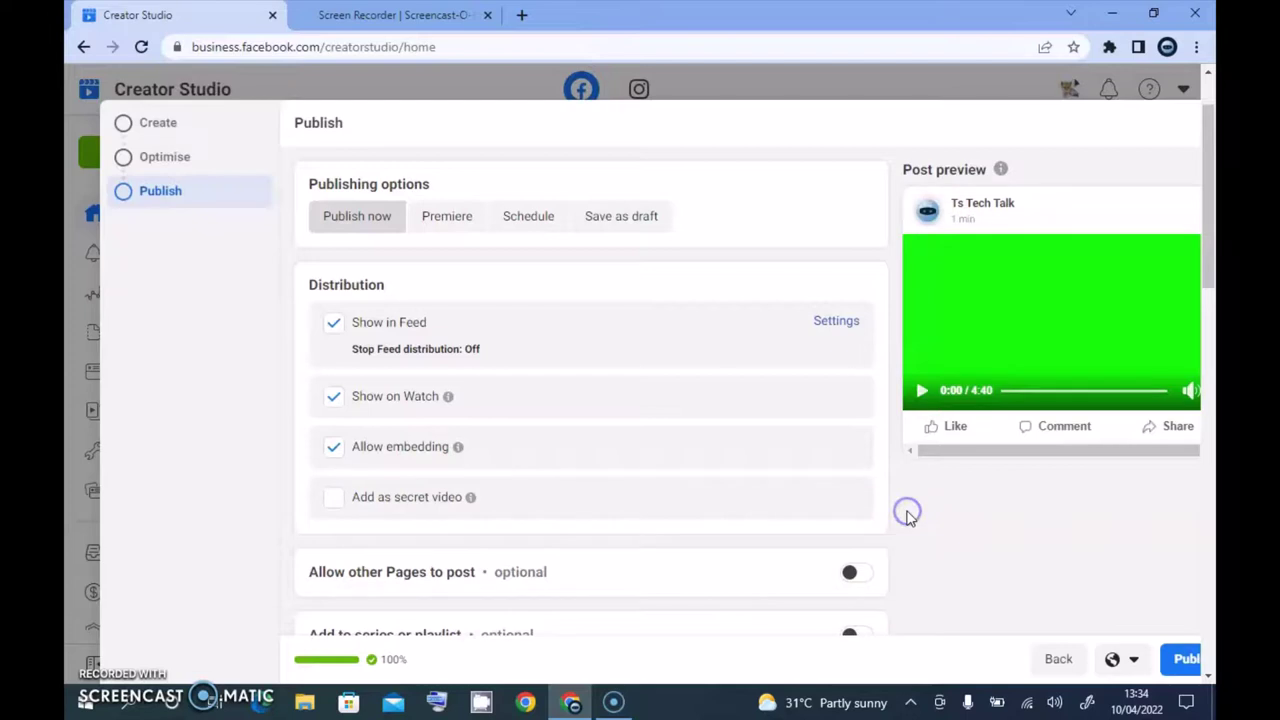
Review the video's publishing and distribution options and the optional settings for other Pages, series or playlist, and tracking
{"action": "left_click_drag", "start_coordinate": [1208, 240], "coordinate": [1208, 327]}
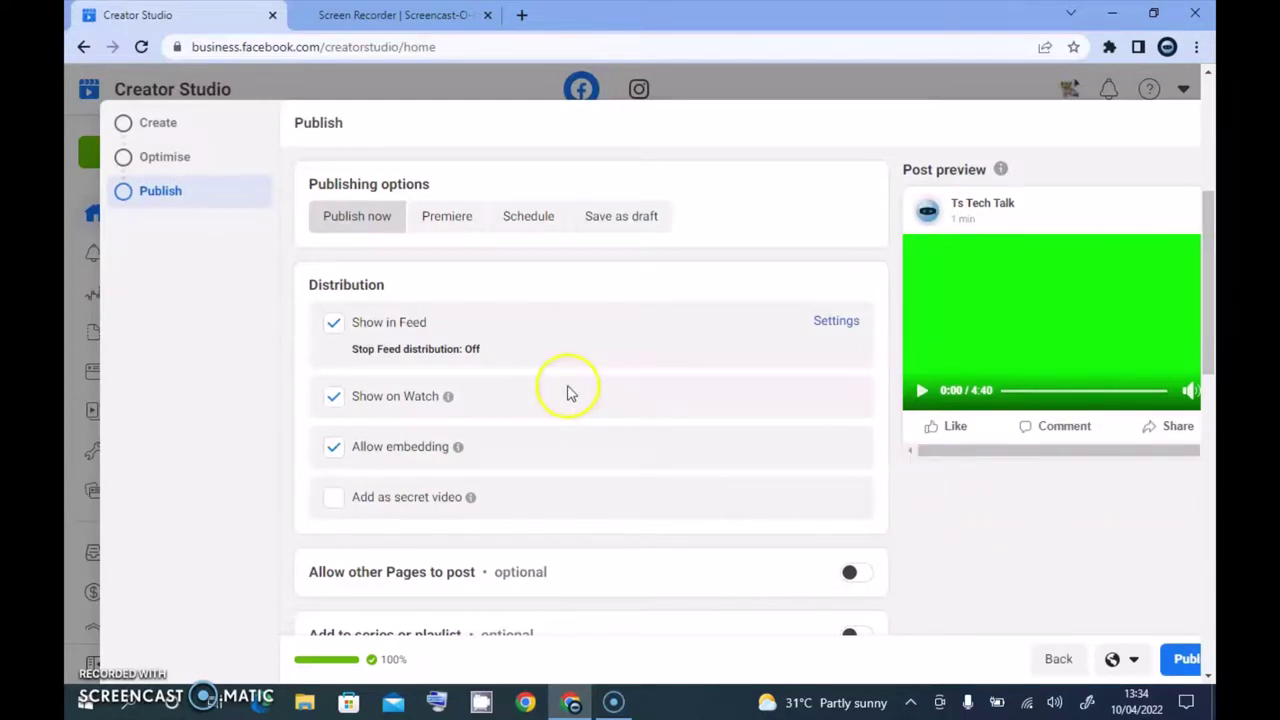
{"action": "left_click", "coordinate": [334, 324]}
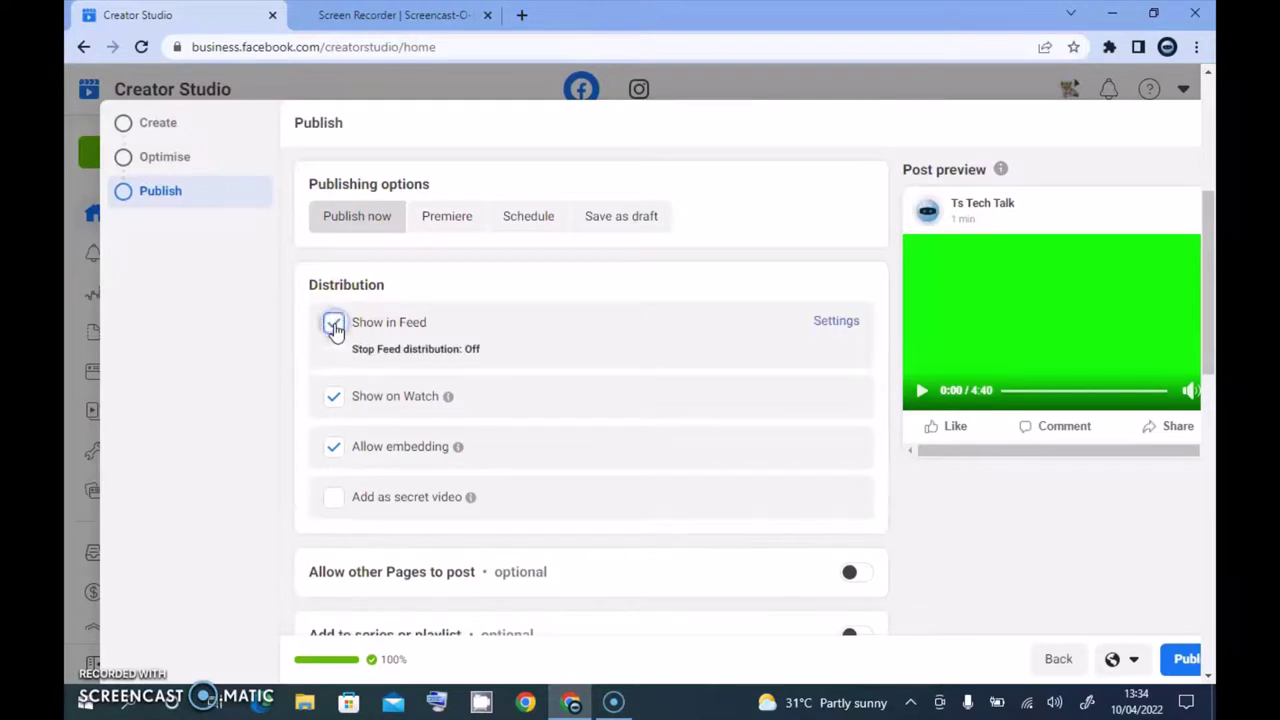
{"action": "key", "text": "Tab"}
{"action": "key", "text": "Tab"}
{"action": "key", "text": "Tab"}
{"action": "key", "text": "Tab"}
{"action": "key", "text": "Tab"}
{"action": "key", "text": "Tab"}
{"action": "key", "text": "Tab"}
{"action": "key", "text": "Tab"}
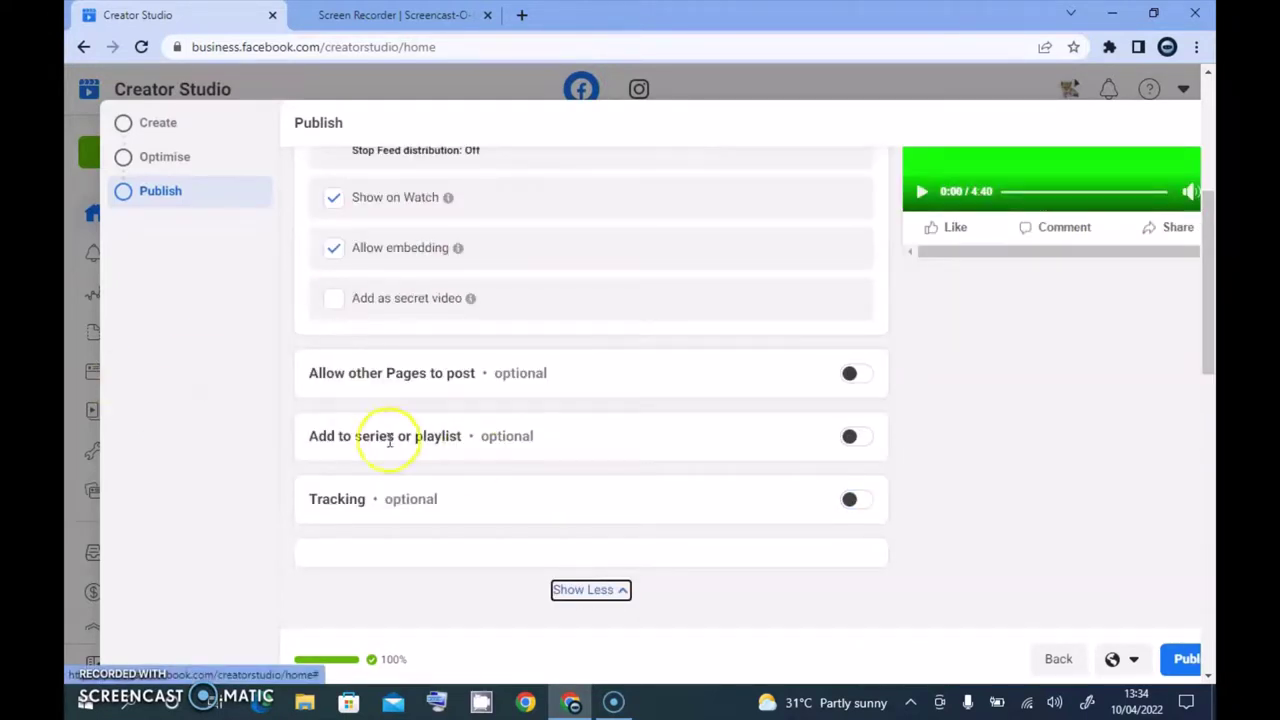
Enable adding the video to a series or playlist and start creating a new playlist
{"action": "left_click", "coordinate": [852, 437]}
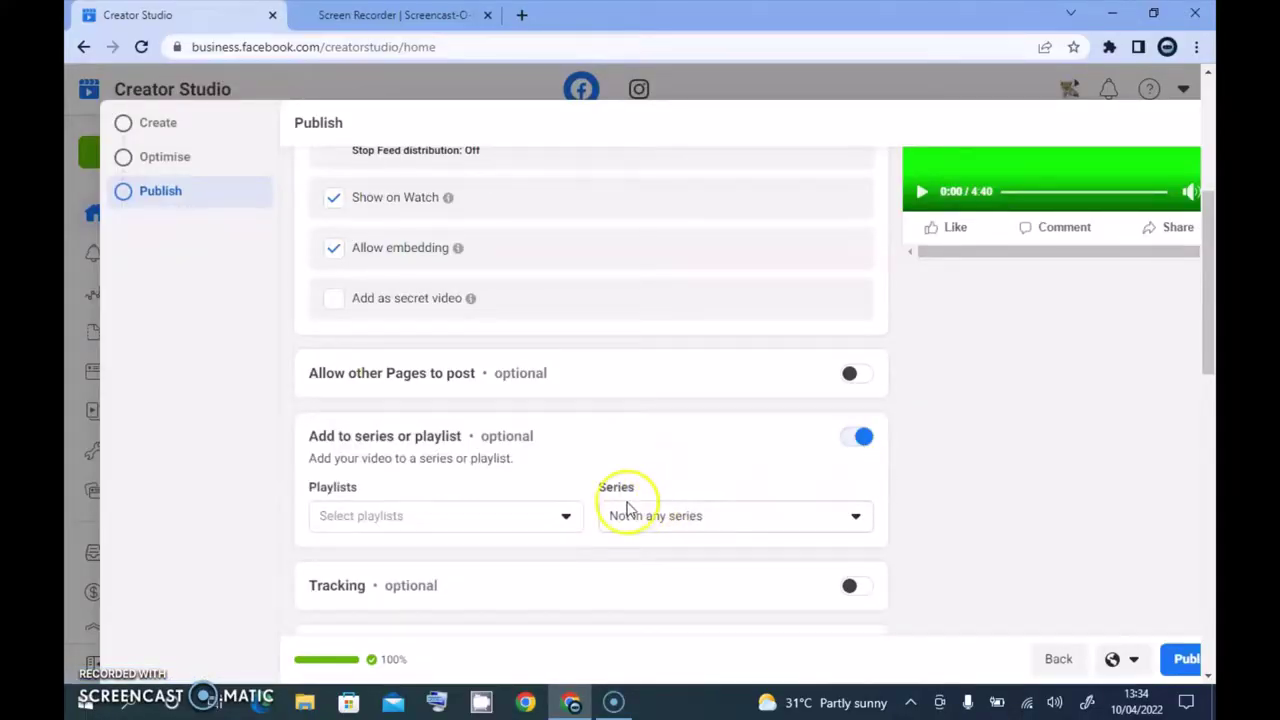
{"action": "left_click", "coordinate": [567, 522]}
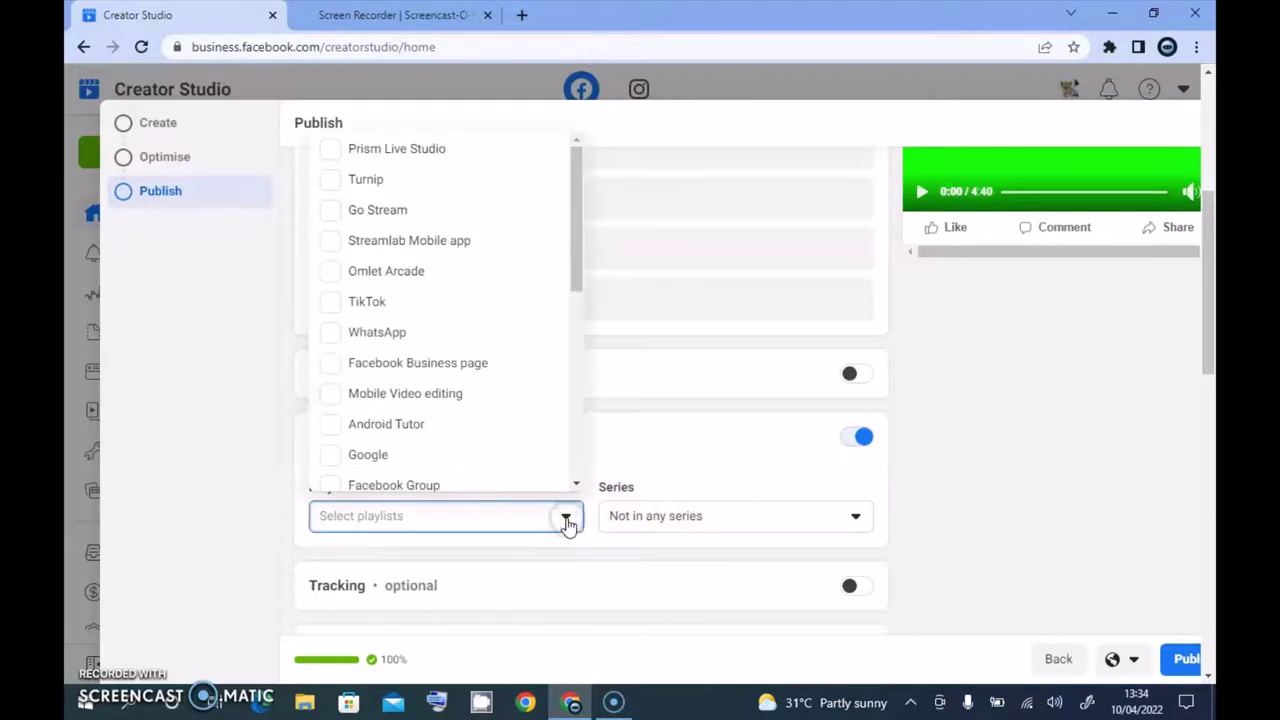
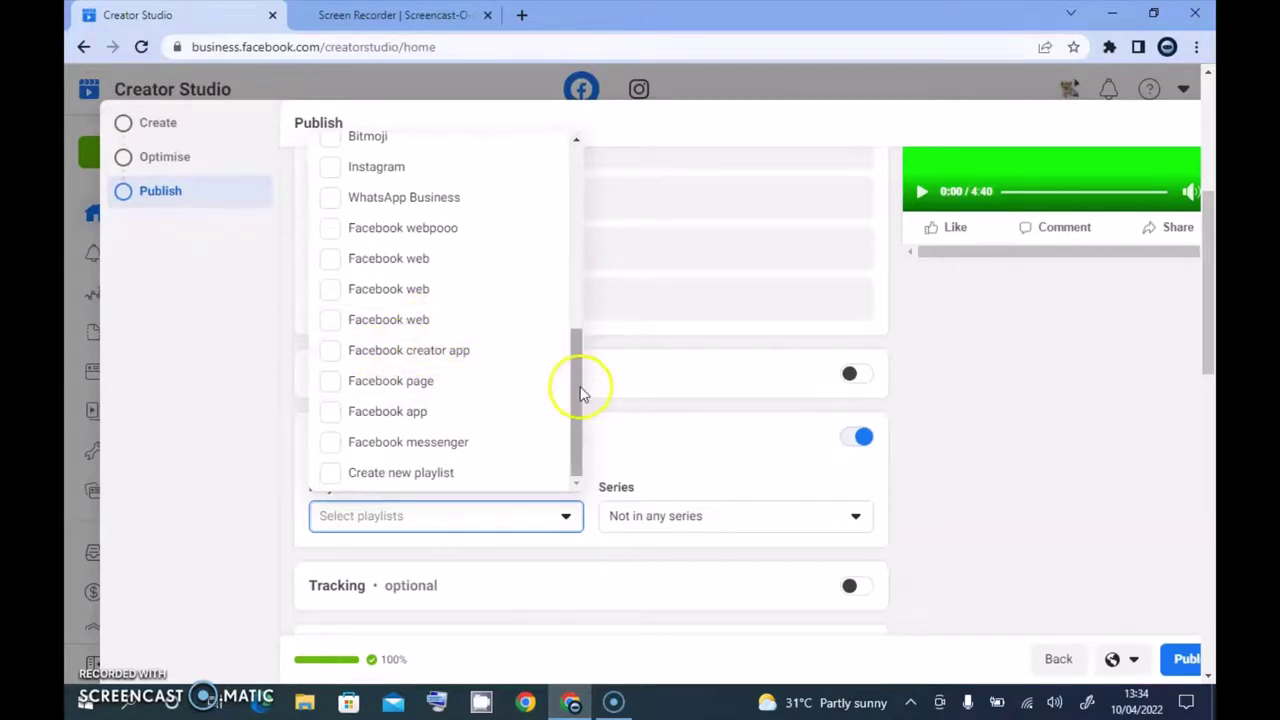
{"action": "mouse_move", "coordinate": [577, 386]}
{"action": "left_mouse_down"}
{"action": "mouse_move", "coordinate": [601, 193]}
{"action": "mouse_move", "coordinate": [587, 211]}
{"action": "mouse_move", "coordinate": [569, 408]}
{"action": "left_mouse_up"}
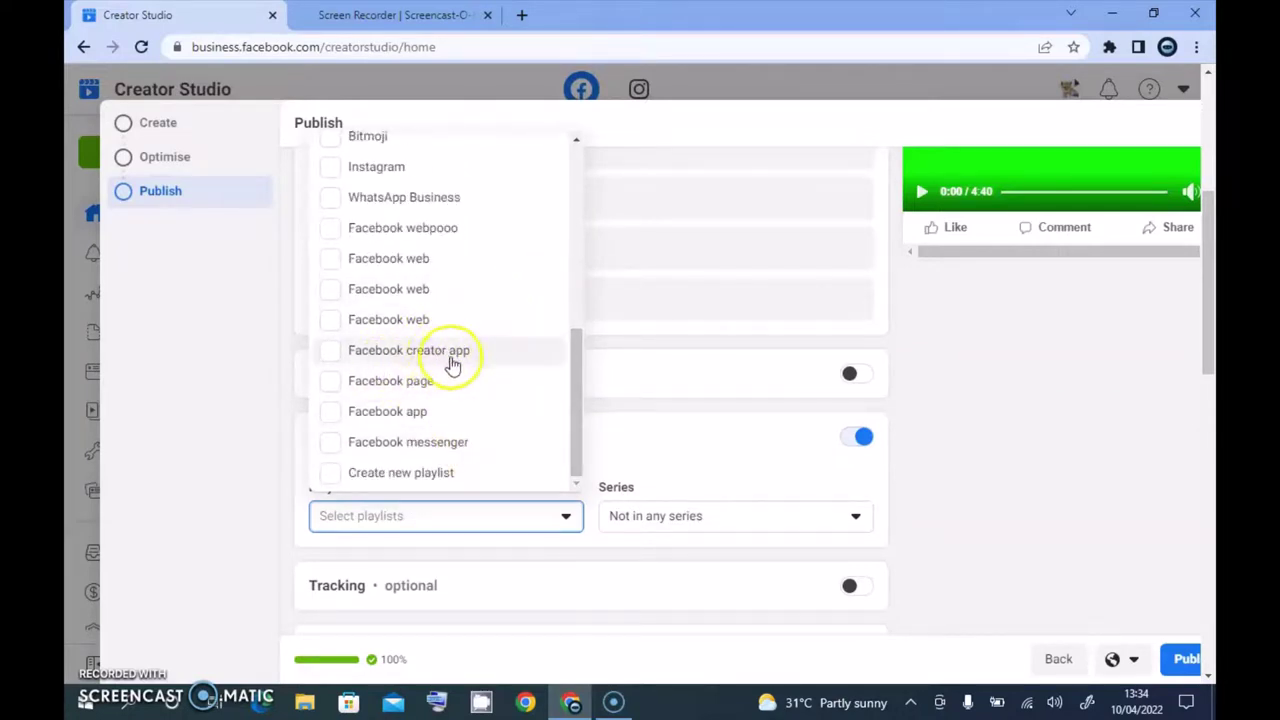
{"action": "left_click", "coordinate": [397, 478]}
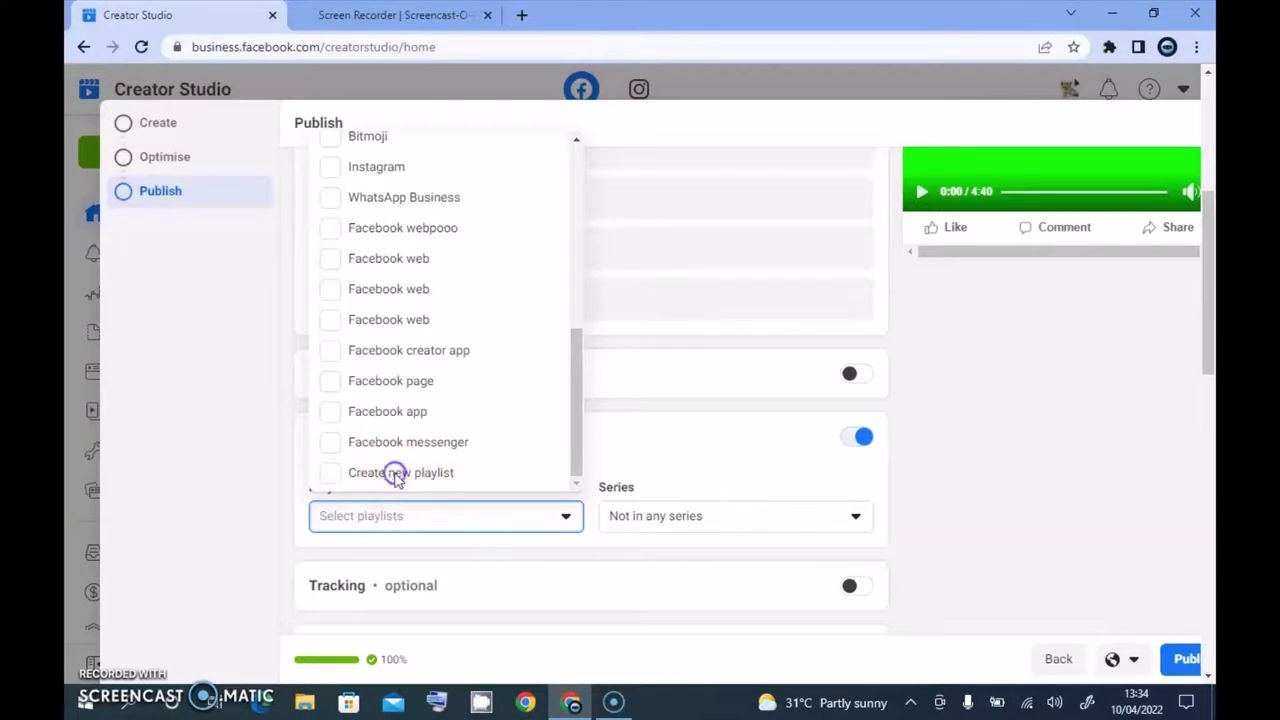
Title the new playlist "Facebook Creator Studio" and copy the title text
{"action": "left_click", "coordinate": [595, 208]}
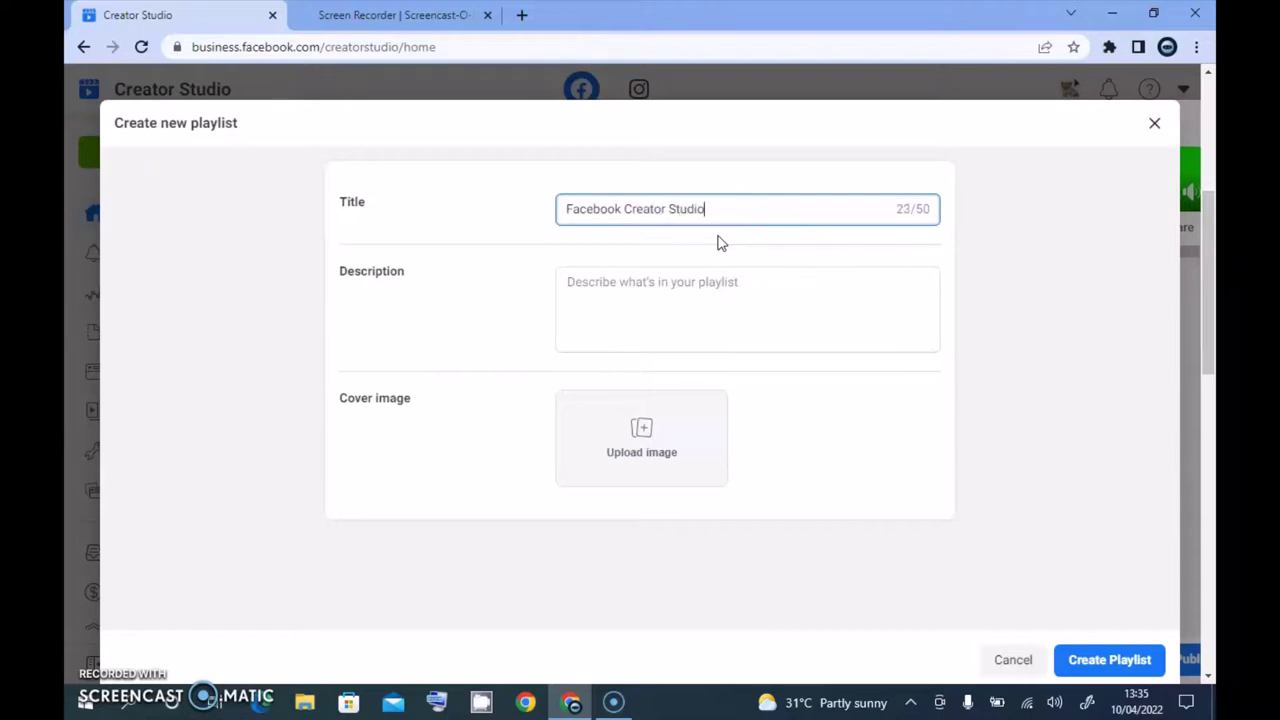
{"action": "key", "text": "ctrl+a"}
{"action": "key", "text": "ctrl+c"}
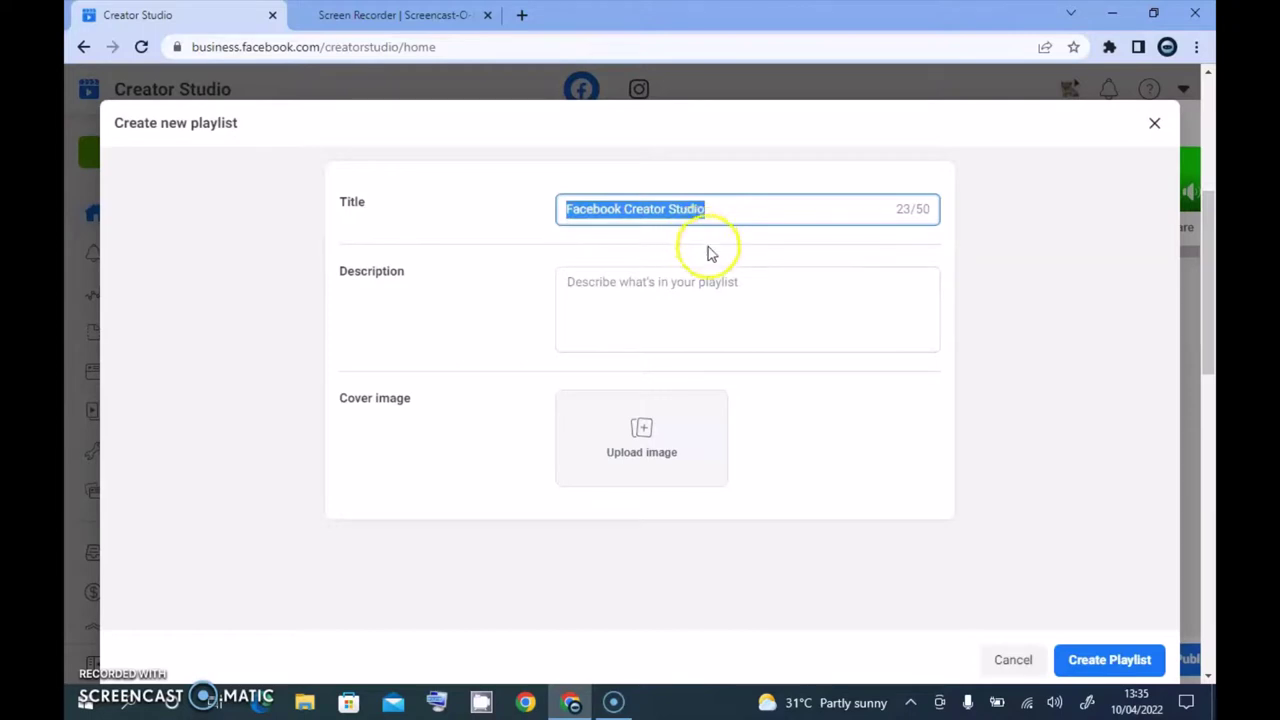
Describe the playlist as "Learn more things about Facebook Creator Studio", reusing the copied title, and create the playlist
{"action": "left_click", "coordinate": [716, 296]}
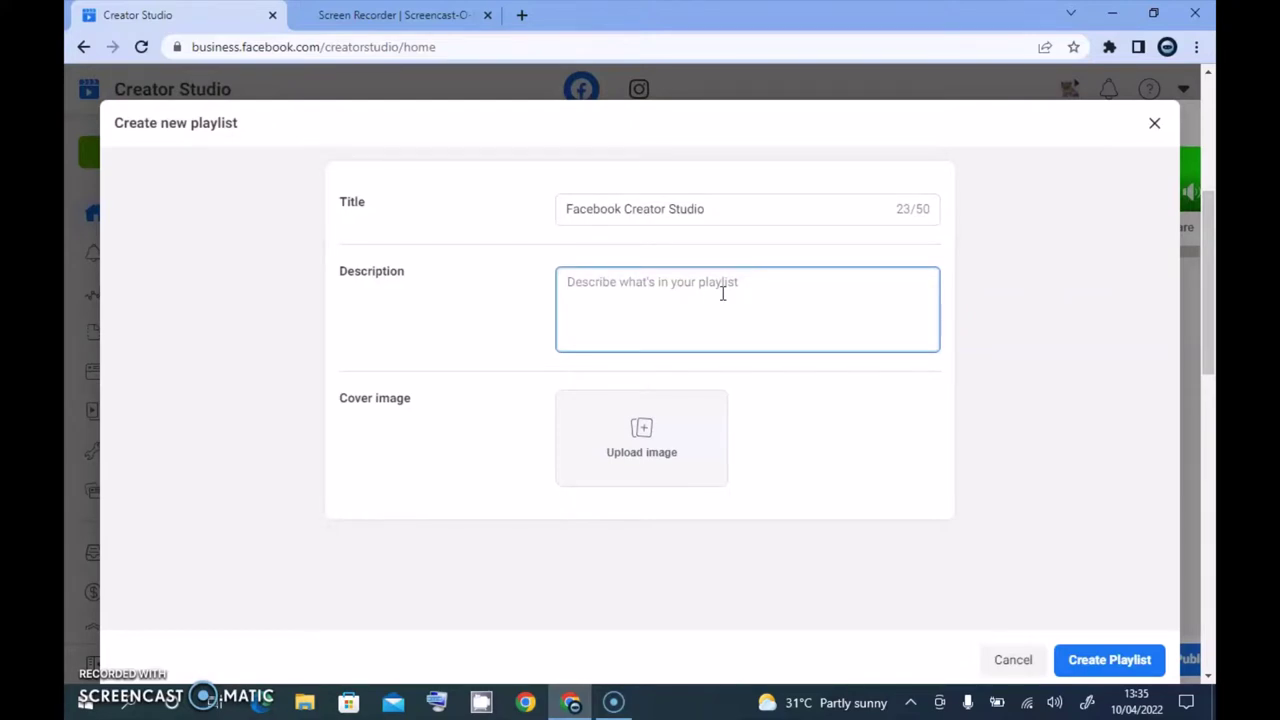
{"action": "type", "text": "Th"}
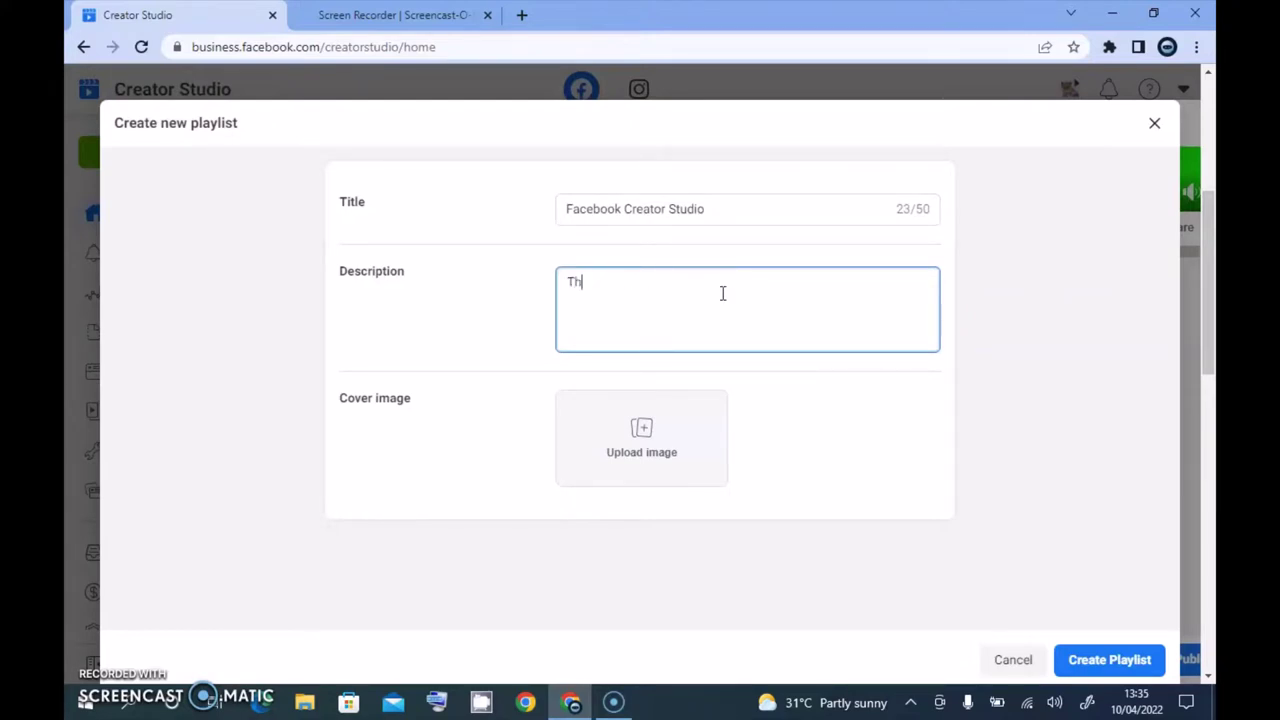
{"action": "key", "text": "BackSpace"}
{"action": "key", "text": "BackSpace"}
{"action": "type", "text": "4"}
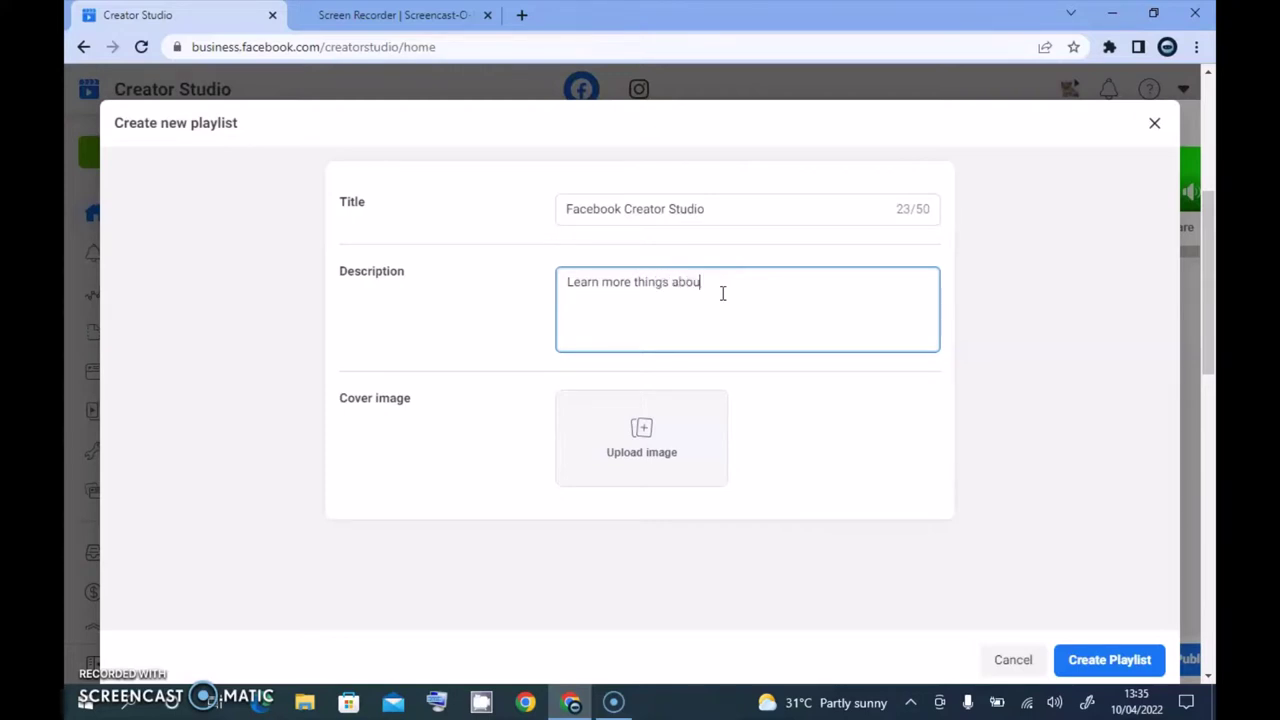
{"action": "key", "text": "ctrl+v"}
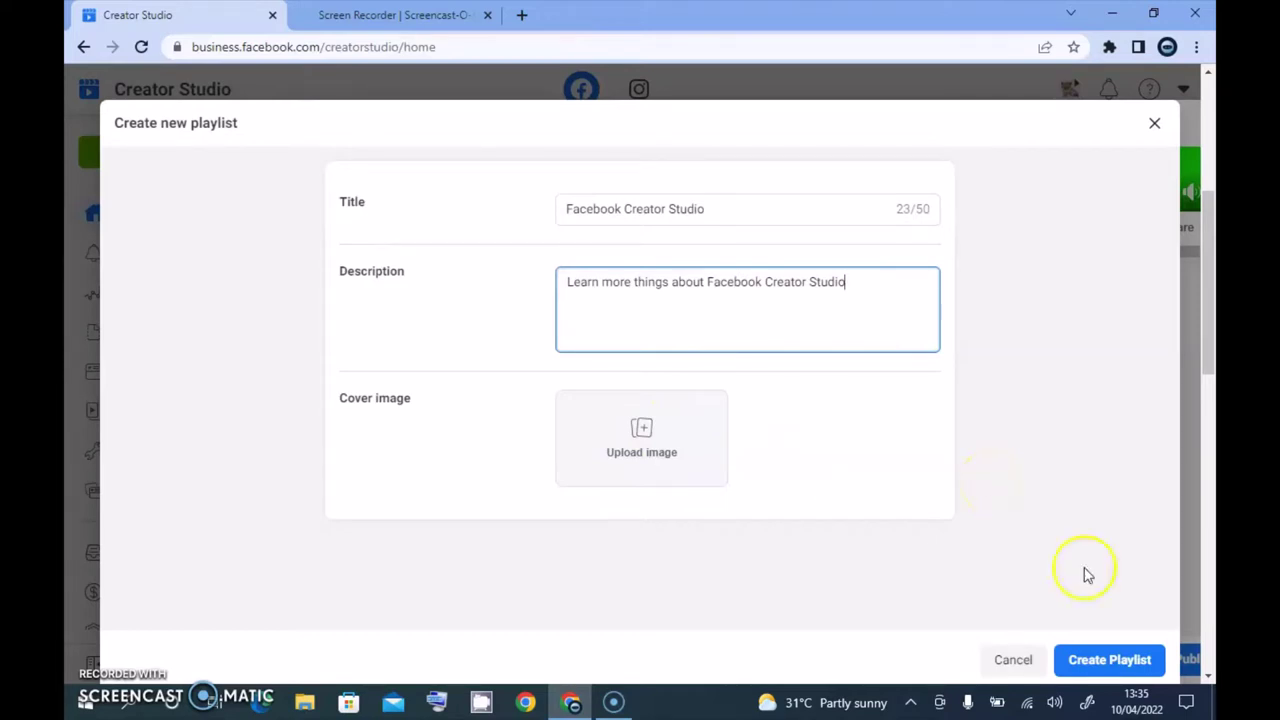
{"action": "left_click", "coordinate": [1095, 663]}
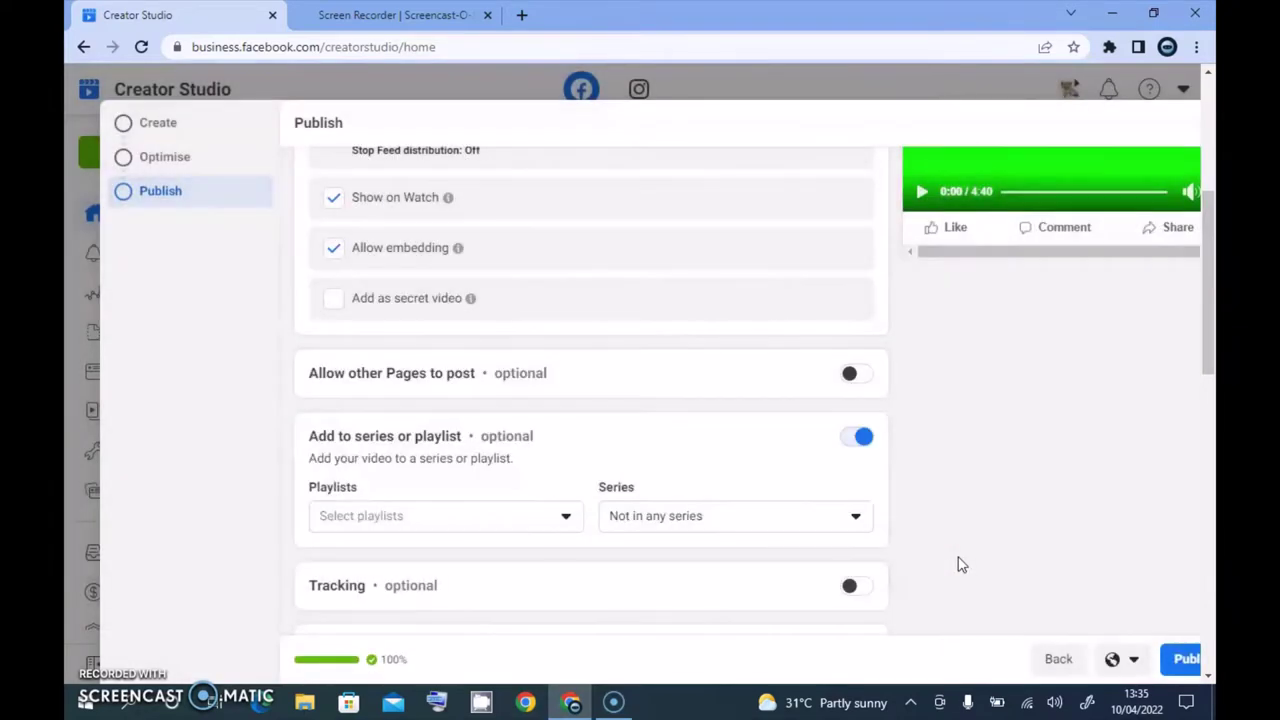
Add the video to the Facebook Creator Studio playlist and reopen the playlist choices
{"action": "left_click", "coordinate": [530, 517]}
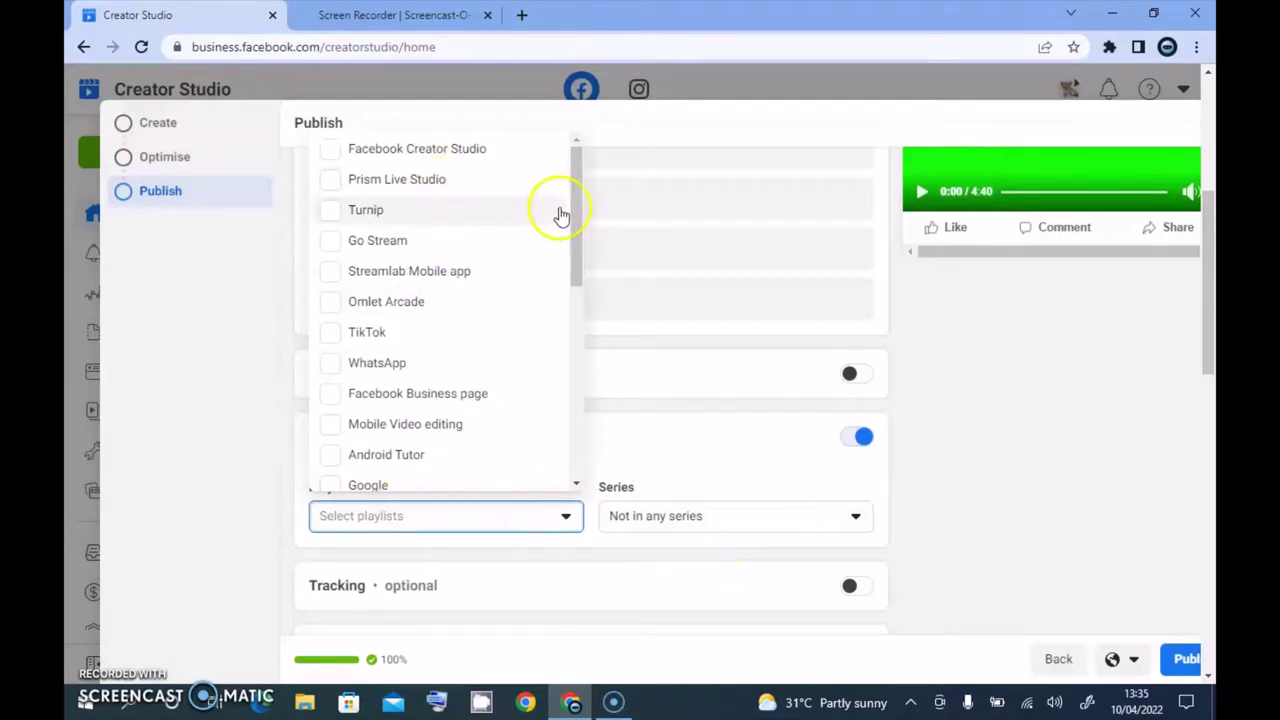
{"action": "left_click", "coordinate": [330, 149]}
{"action": "left_click", "coordinate": [966, 500]}
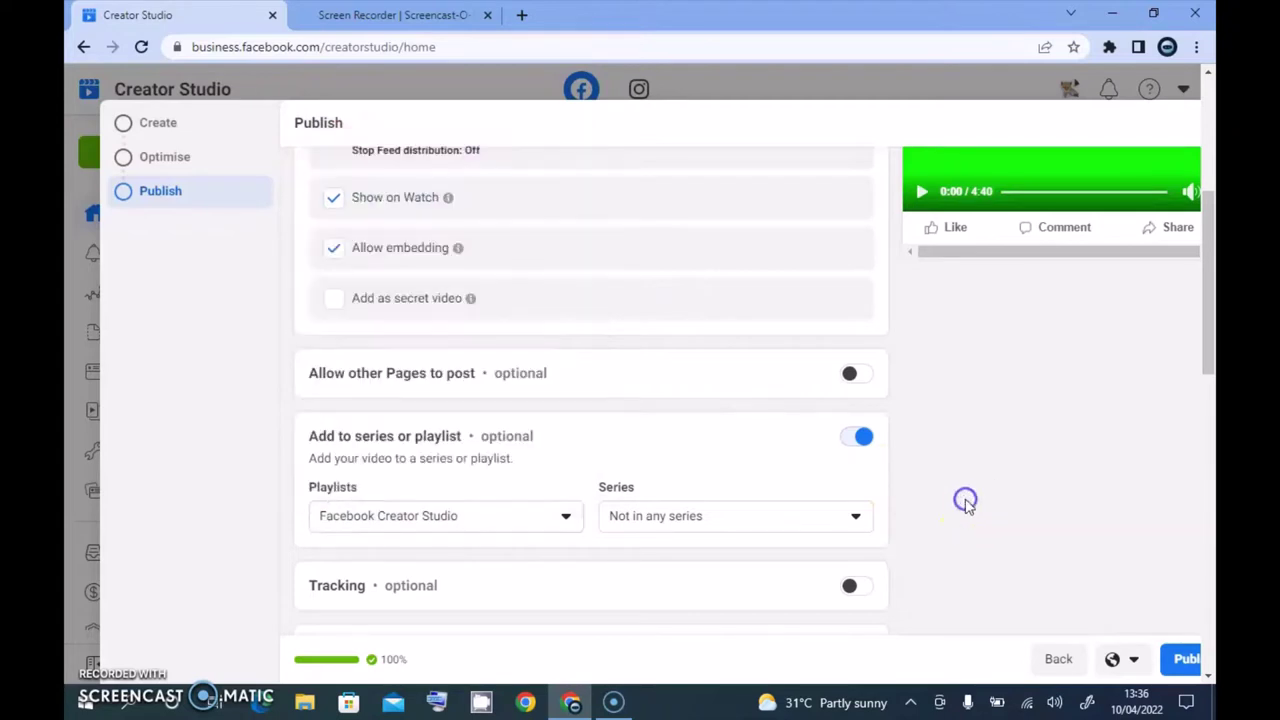
{"action": "left_click", "coordinate": [567, 516]}
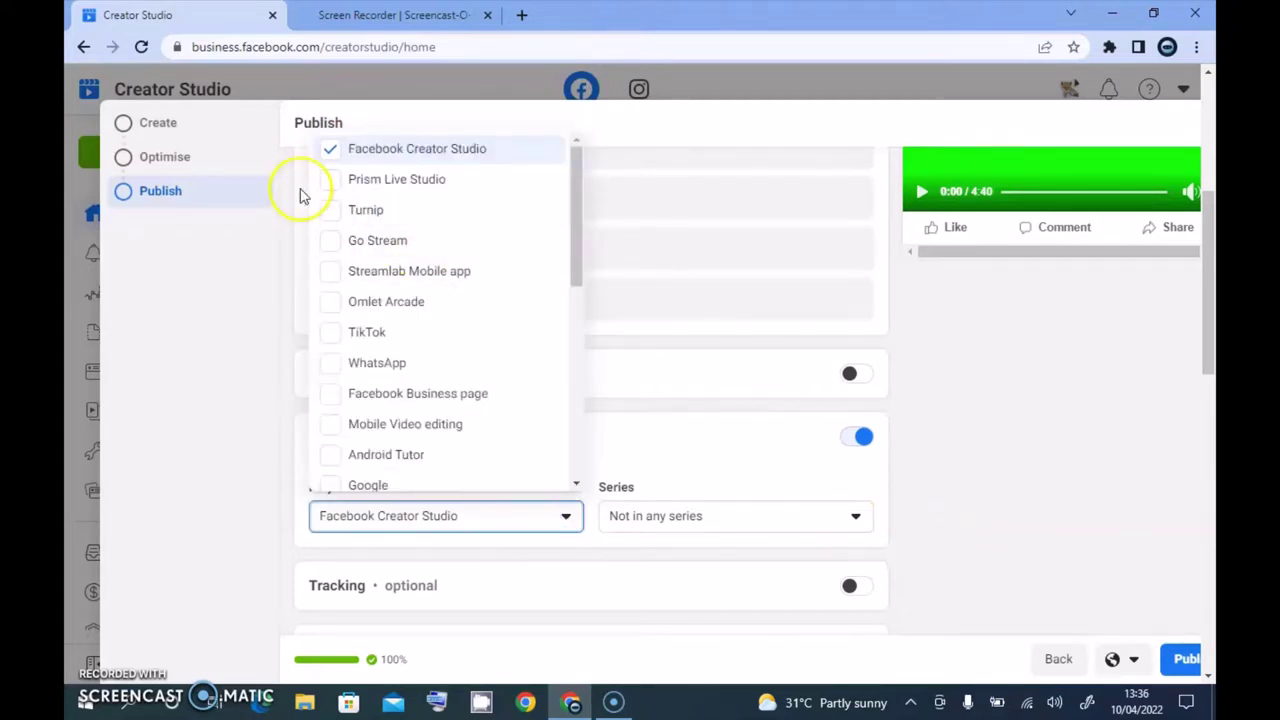
{"action": "left_click", "coordinate": [330, 190]}
{"action": "left_click", "coordinate": [331, 206]}
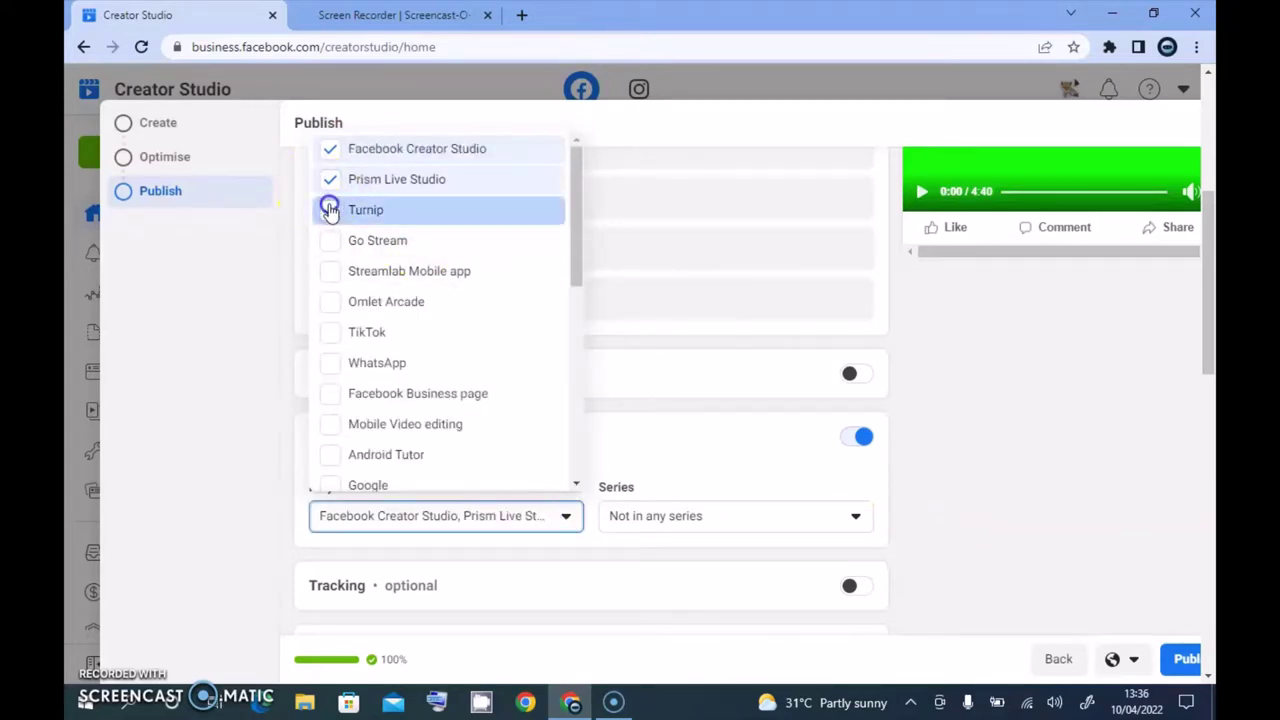
{"action": "left_click", "coordinate": [332, 205]}
{"action": "left_click", "coordinate": [330, 182]}
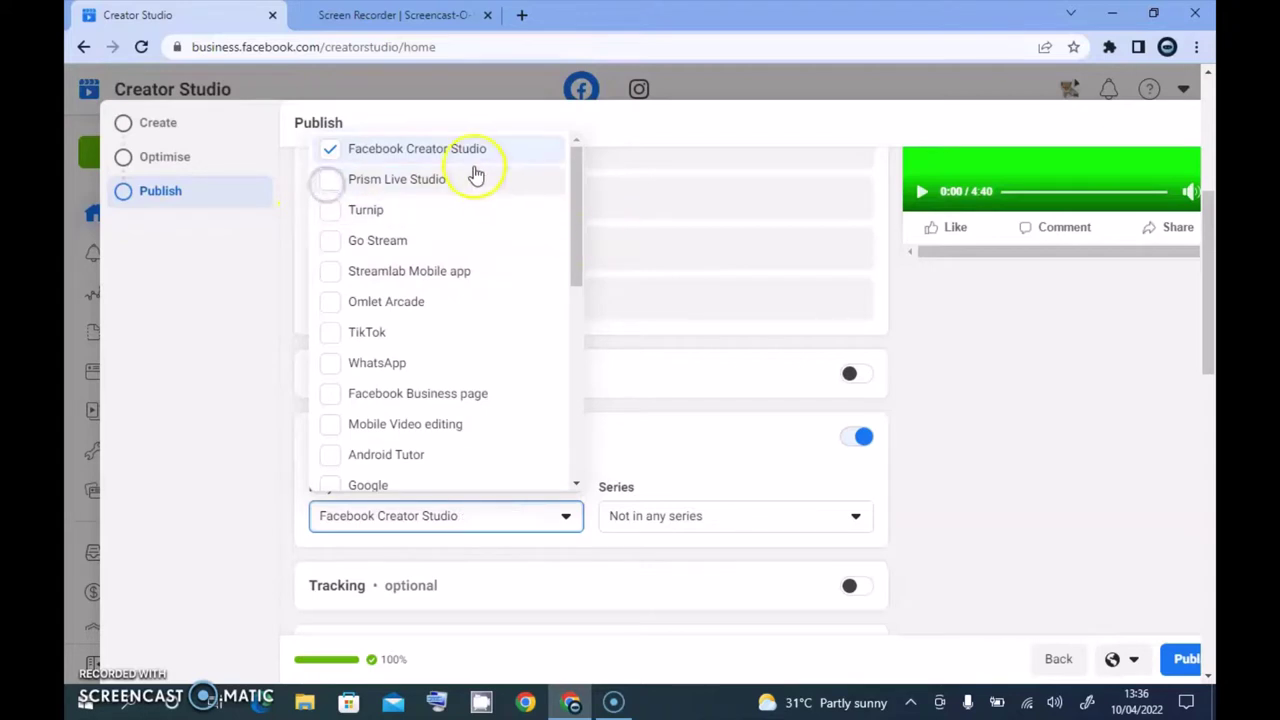
Add the video to the "Facebook Business page" and "Facebook page" playlists as well and close the playlist choices
{"action": "left_click_drag", "start_coordinate": [587, 228], "coordinate": [574, 260]}
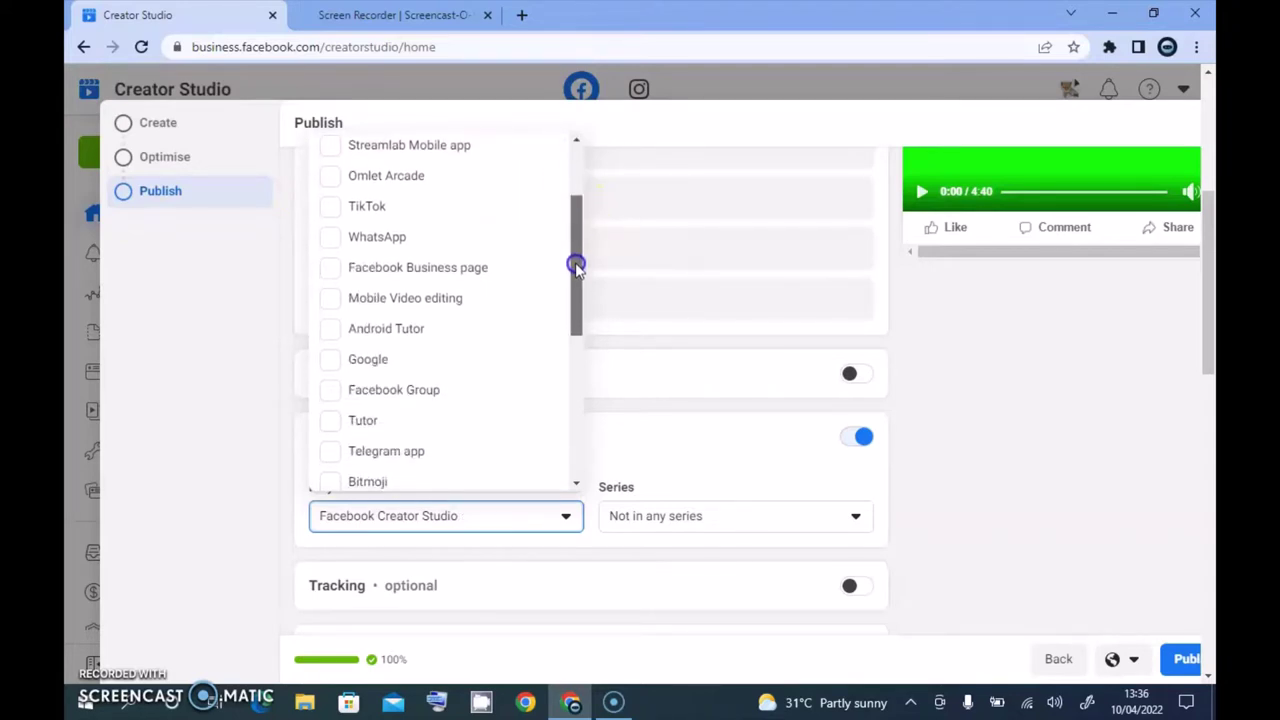
{"action": "left_click", "coordinate": [328, 277]}
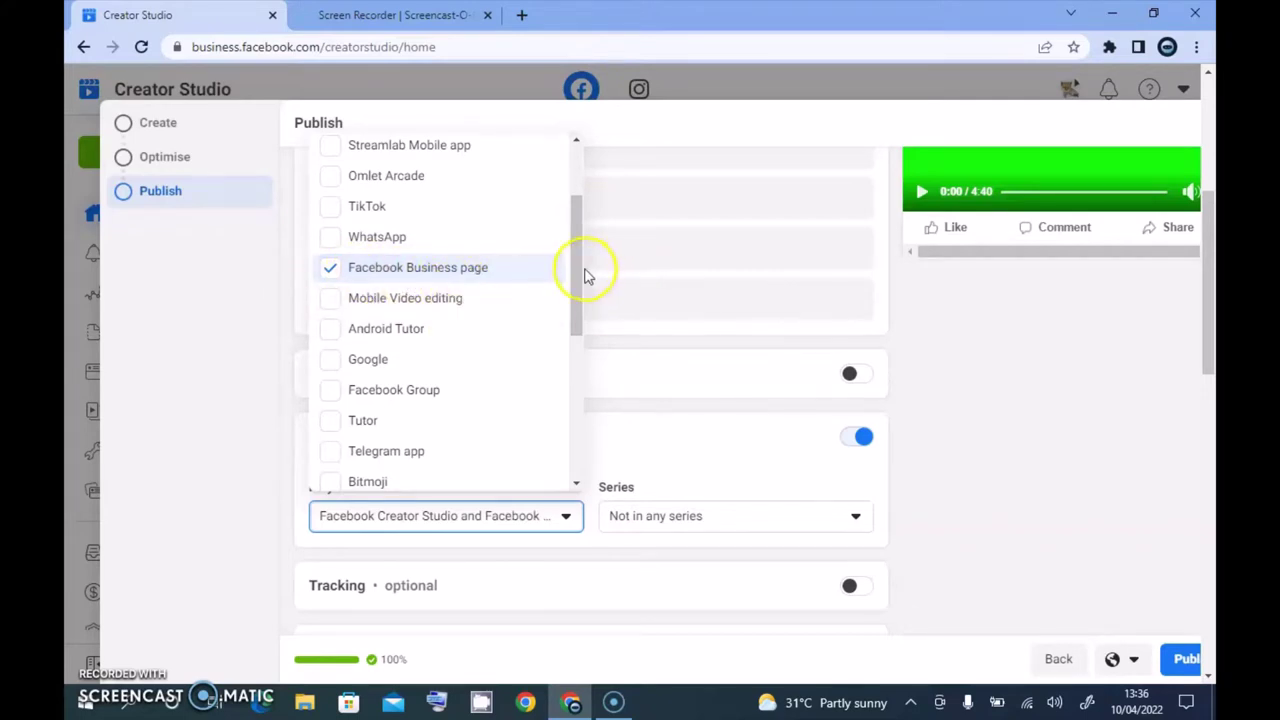
{"action": "left_click_drag", "start_coordinate": [584, 274], "coordinate": [583, 417]}
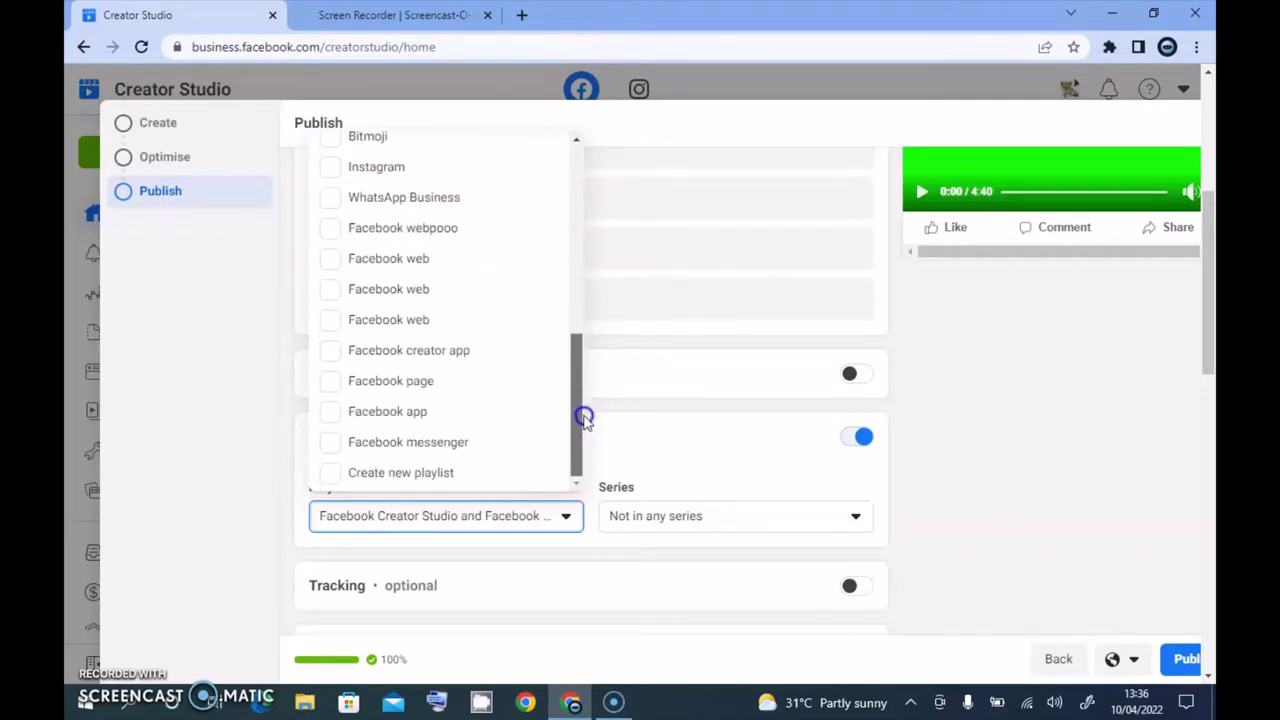
{"action": "left_click", "coordinate": [333, 385]}
{"action": "left_click", "coordinate": [1034, 432]}
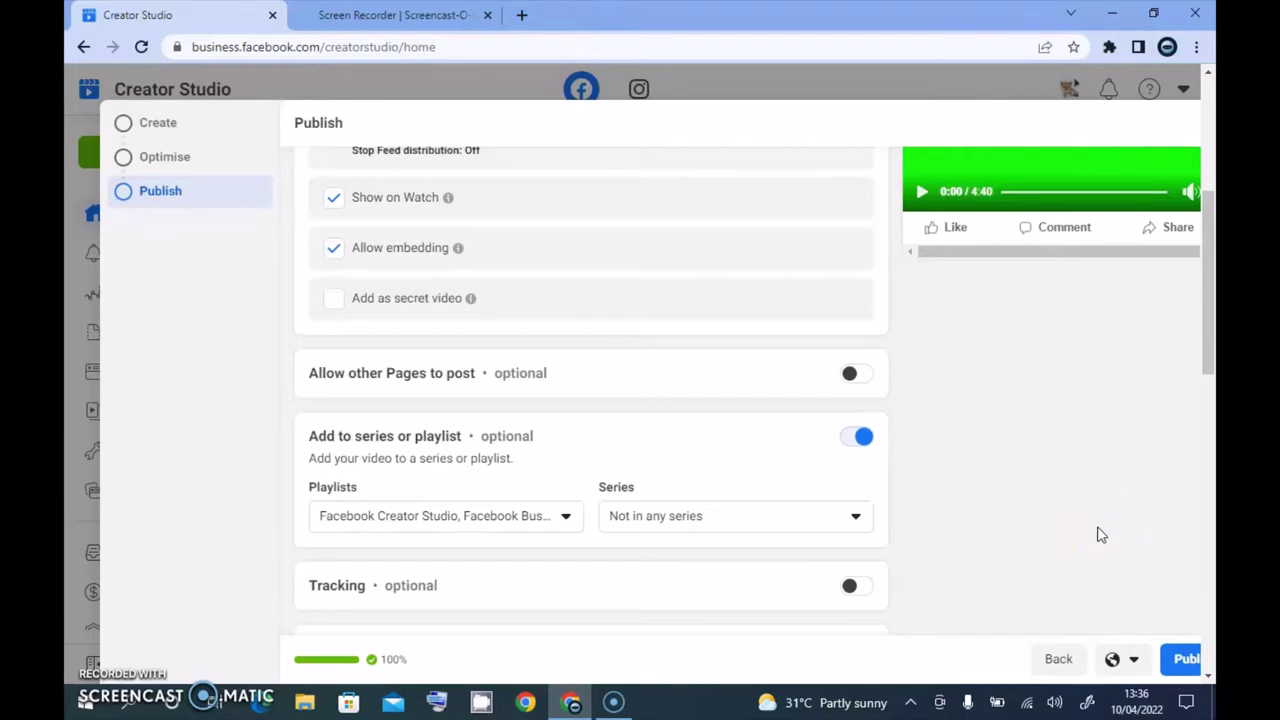
Publish the video immediately with the chosen distribution and playlist settings
{"action": "left_click", "coordinate": [1184, 662]}
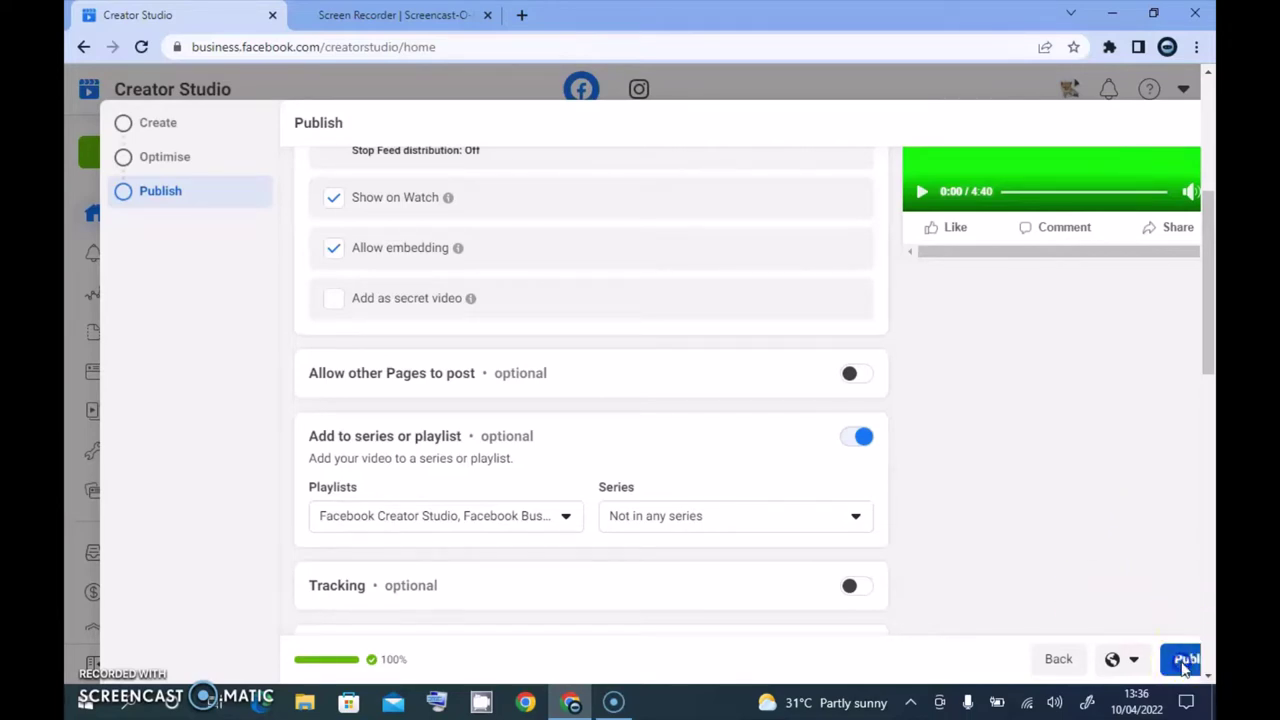
{"action": "left_click", "coordinate": [613, 702]}
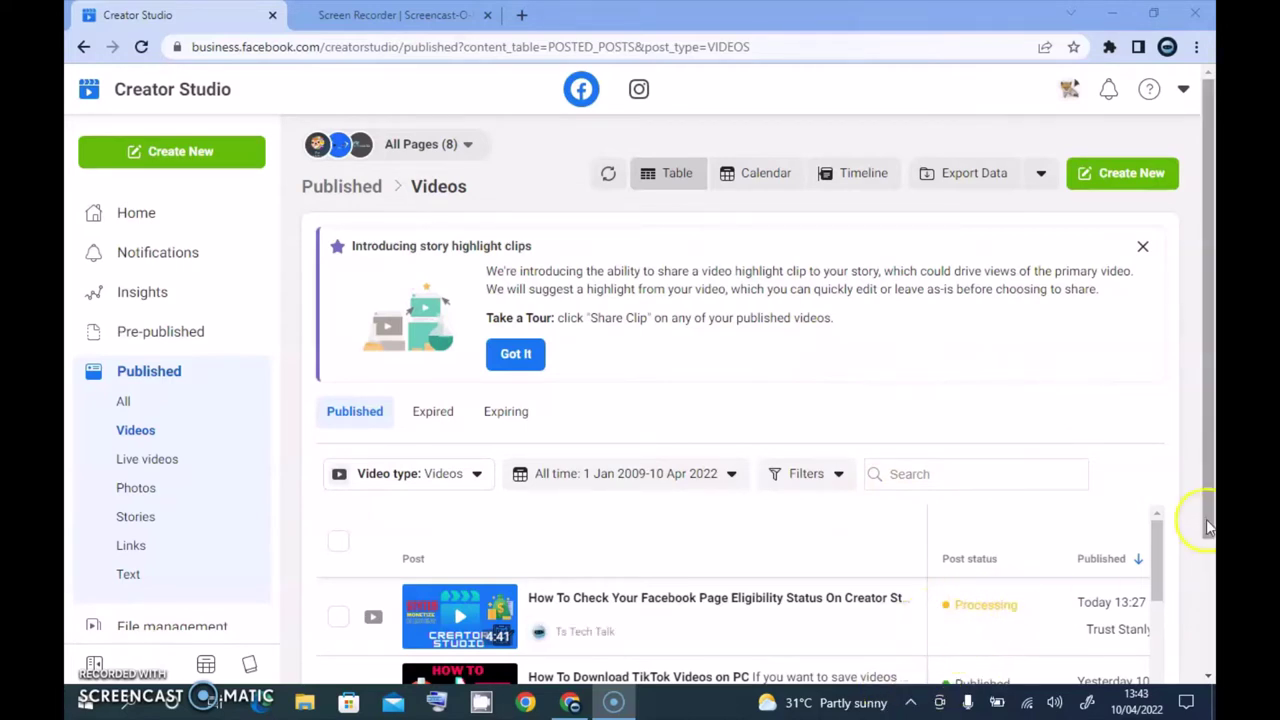
Check the new video's post status in the published videos list, reloading the page to refresh it
{"action": "left_click", "coordinate": [1210, 410]}
{"action": "left_click_drag", "start_coordinate": [1210, 410], "coordinate": [1210, 492]}
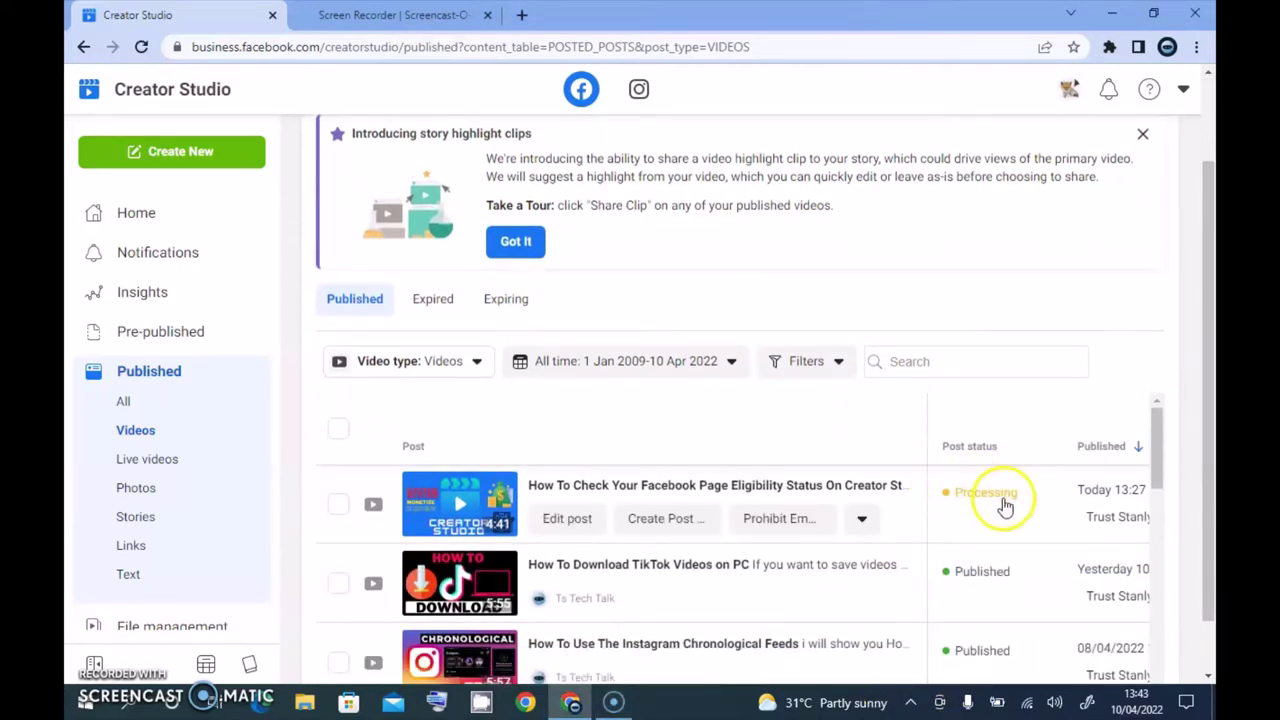
{"action": "left_click_drag", "start_coordinate": [1208, 391], "coordinate": [1210, 137]}
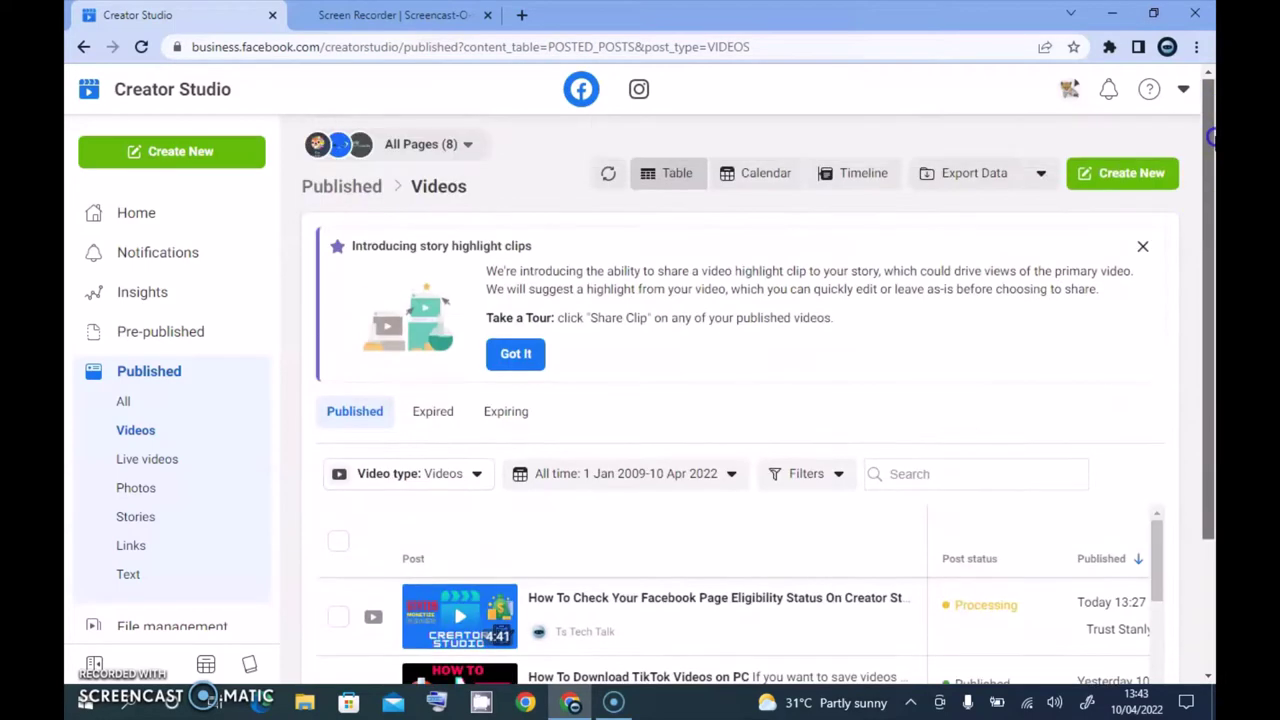
{"action": "key", "text": "F5"}
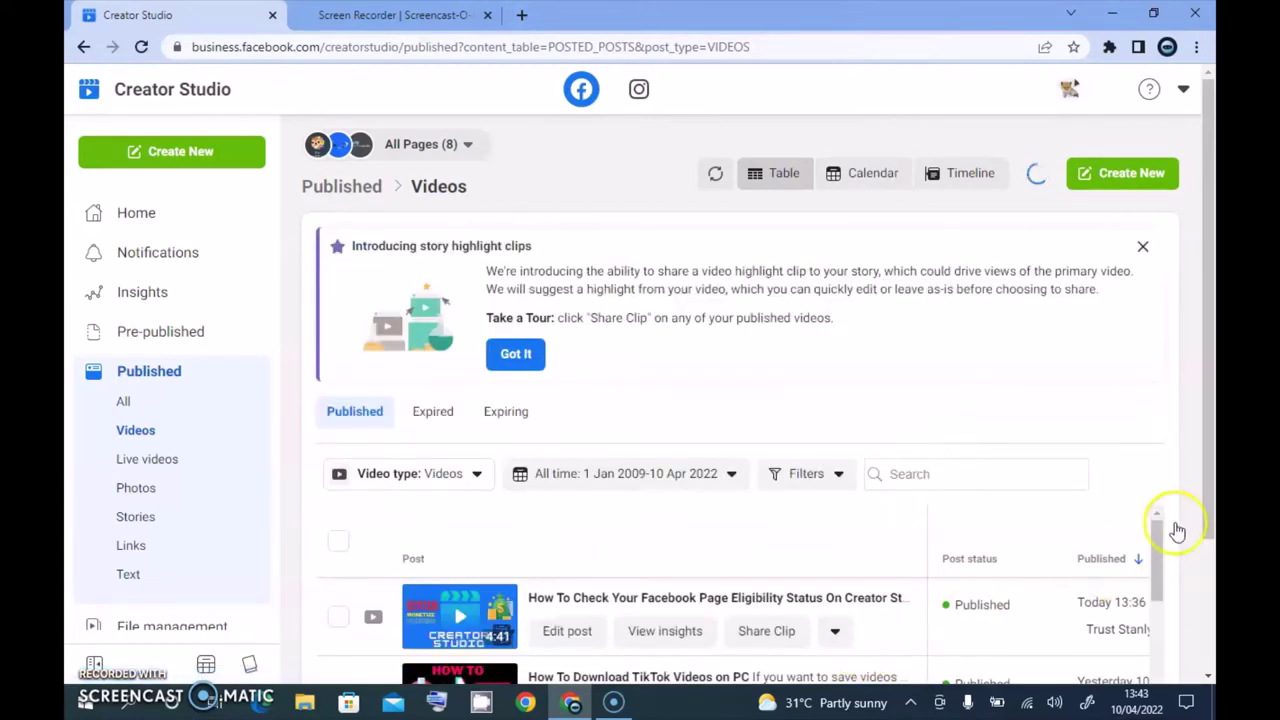
{"action": "scroll", "coordinate": [1177, 530], "scroll_direction": "down", "scroll_amount": 3}
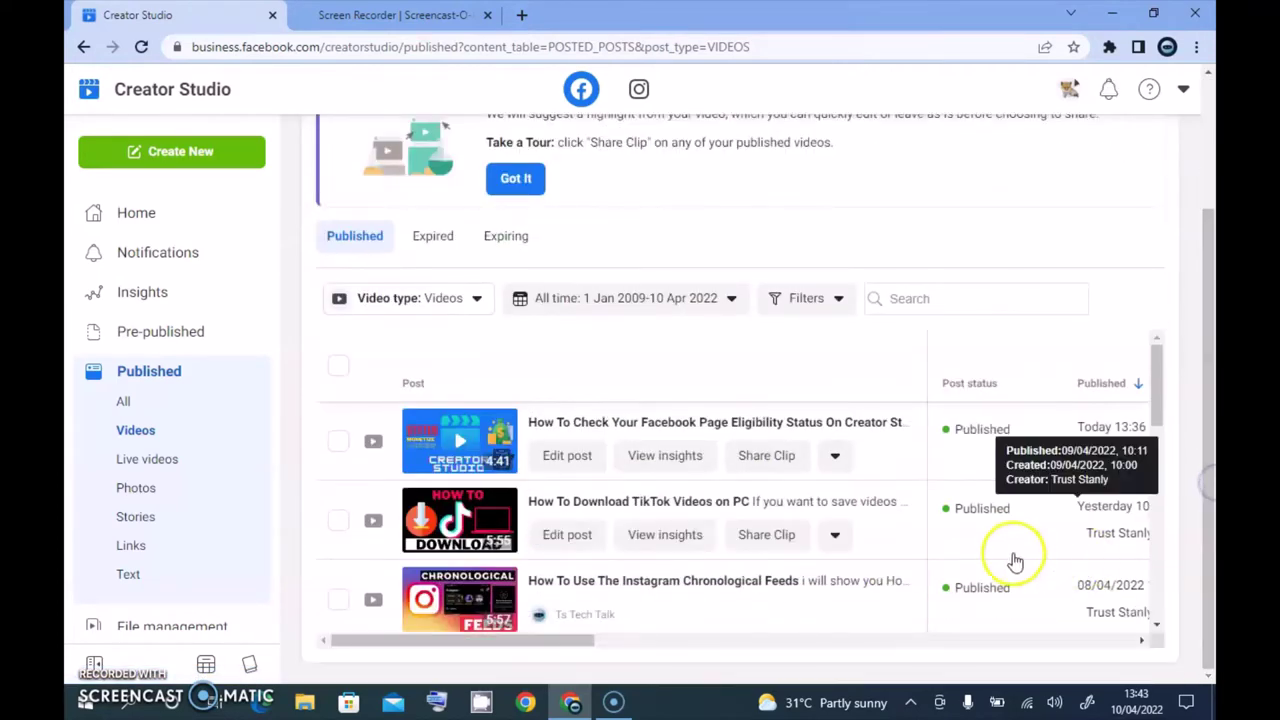
Open the highlight clip editor for the newly published Facebook Page eligibility status video
{"action": "left_click", "coordinate": [764, 456]}
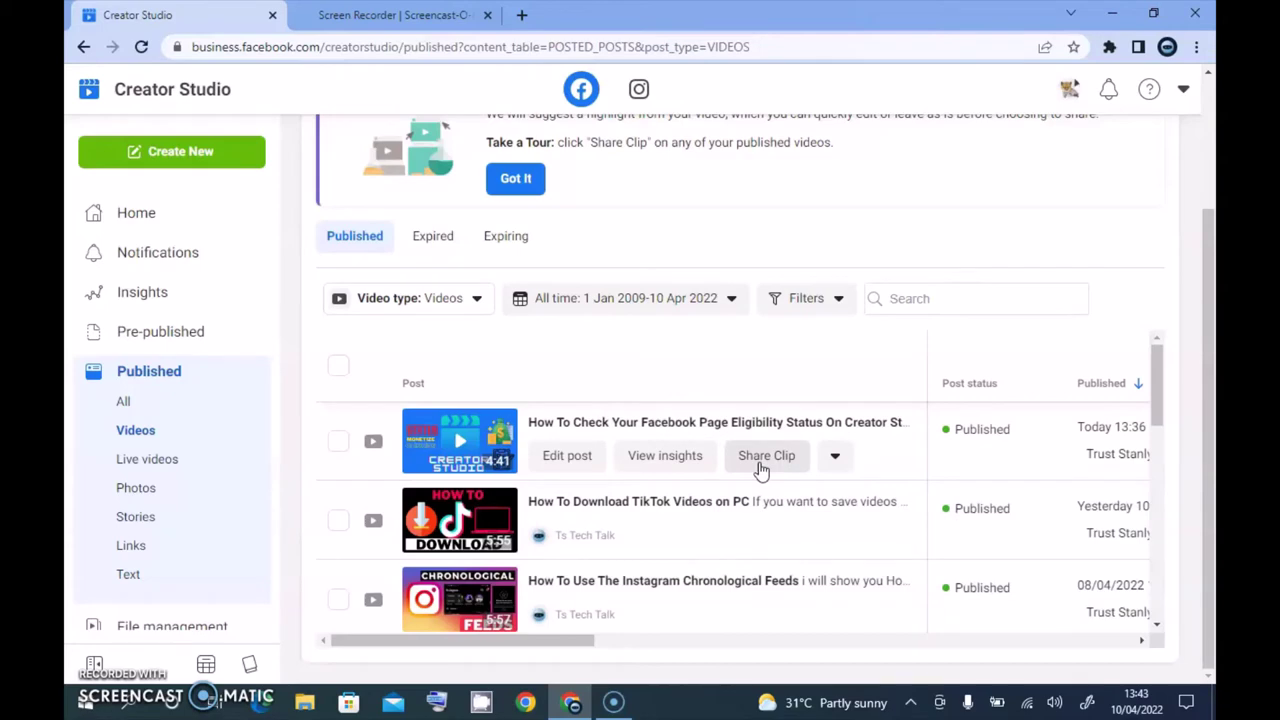
{"action": "left_click", "coordinate": [763, 457]}
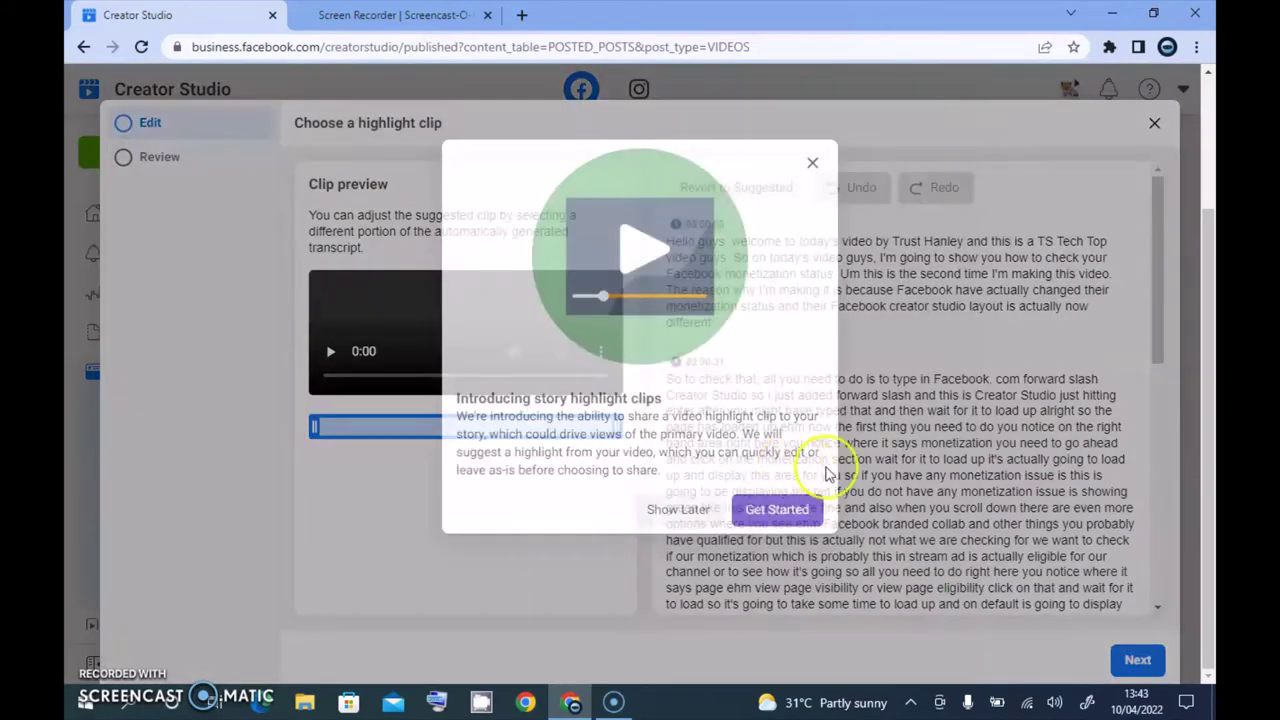
View the suggested highlight clip and transcript past the introductory tips, and exit the clip editor without sharing
{"action": "left_click", "coordinate": [775, 510]}
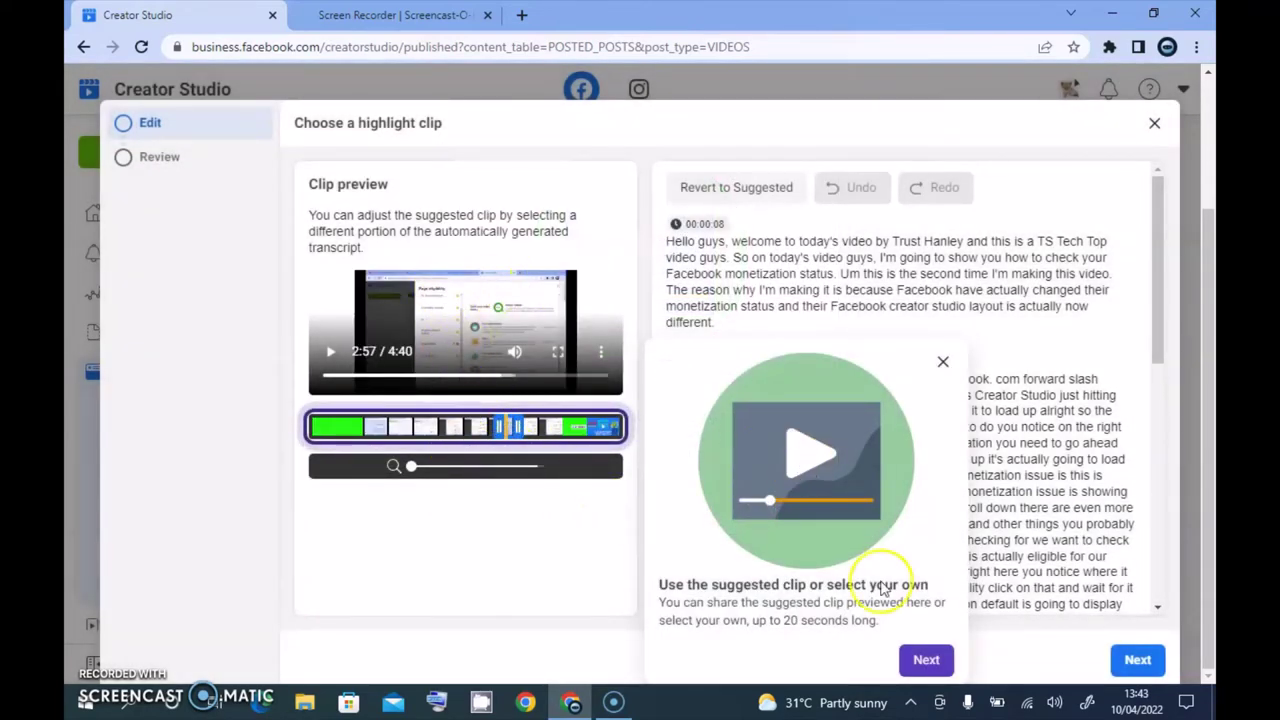
{"action": "left_click", "coordinate": [938, 363]}
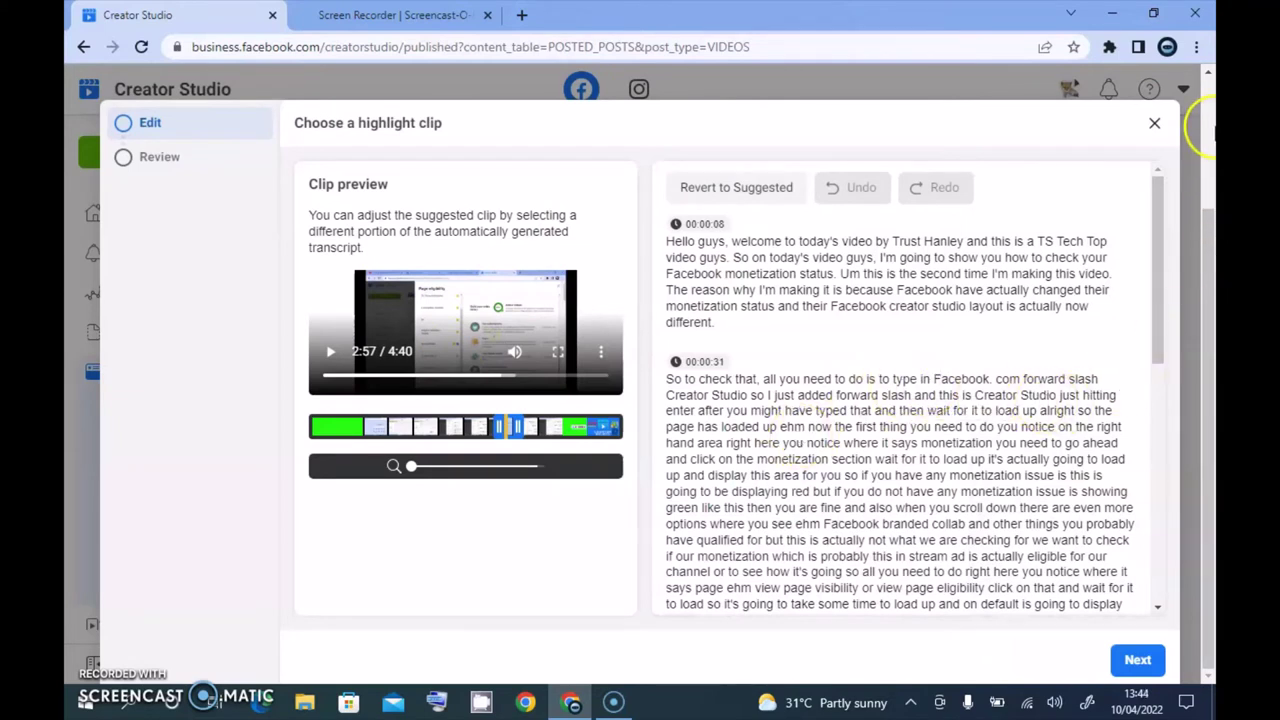
{"action": "left_click", "coordinate": [1154, 124]}
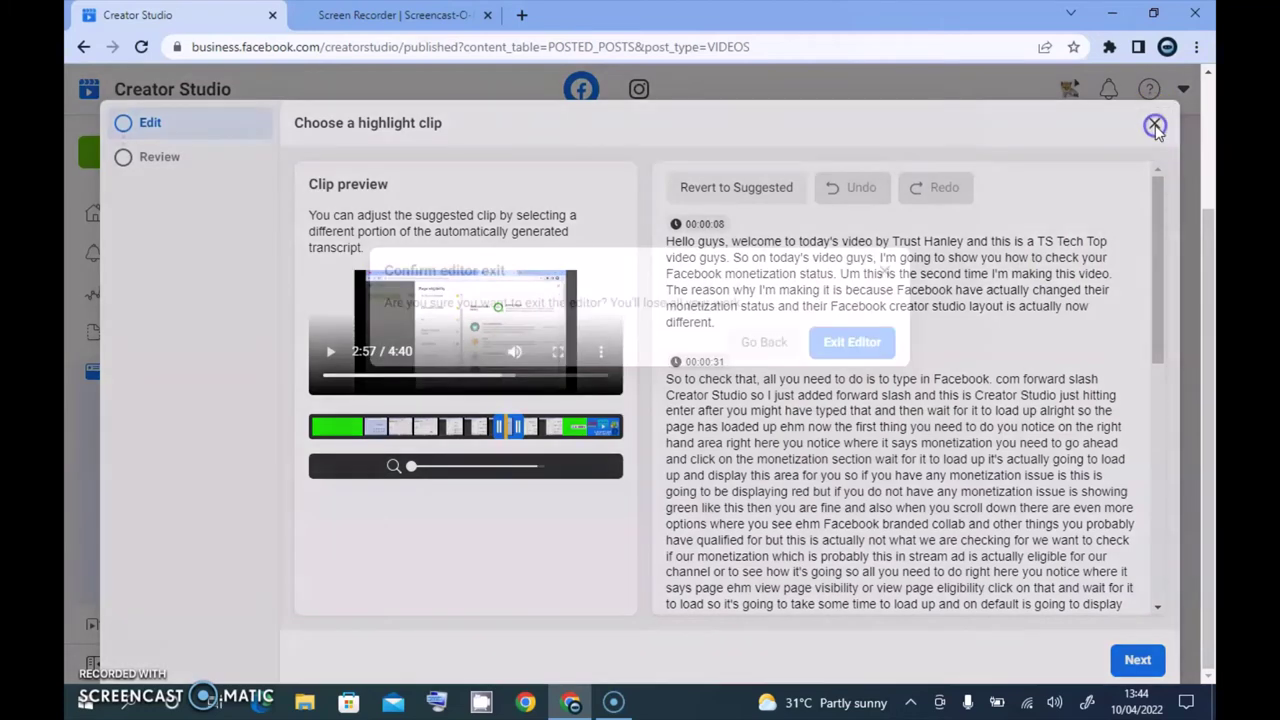
{"action": "left_click", "coordinate": [858, 342]}
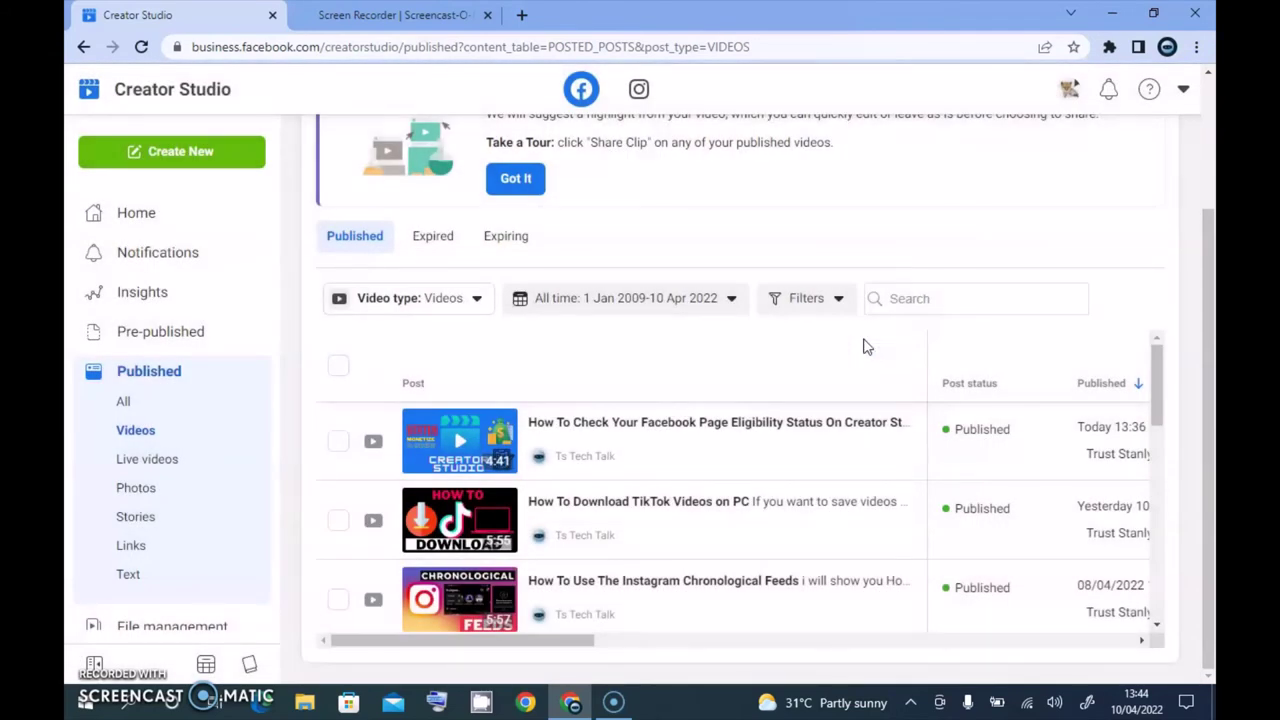
Look over the additional post actions for the Facebook Page eligibility status video and close them without choosing one
{"action": "mouse_move", "coordinate": [708, 477]}
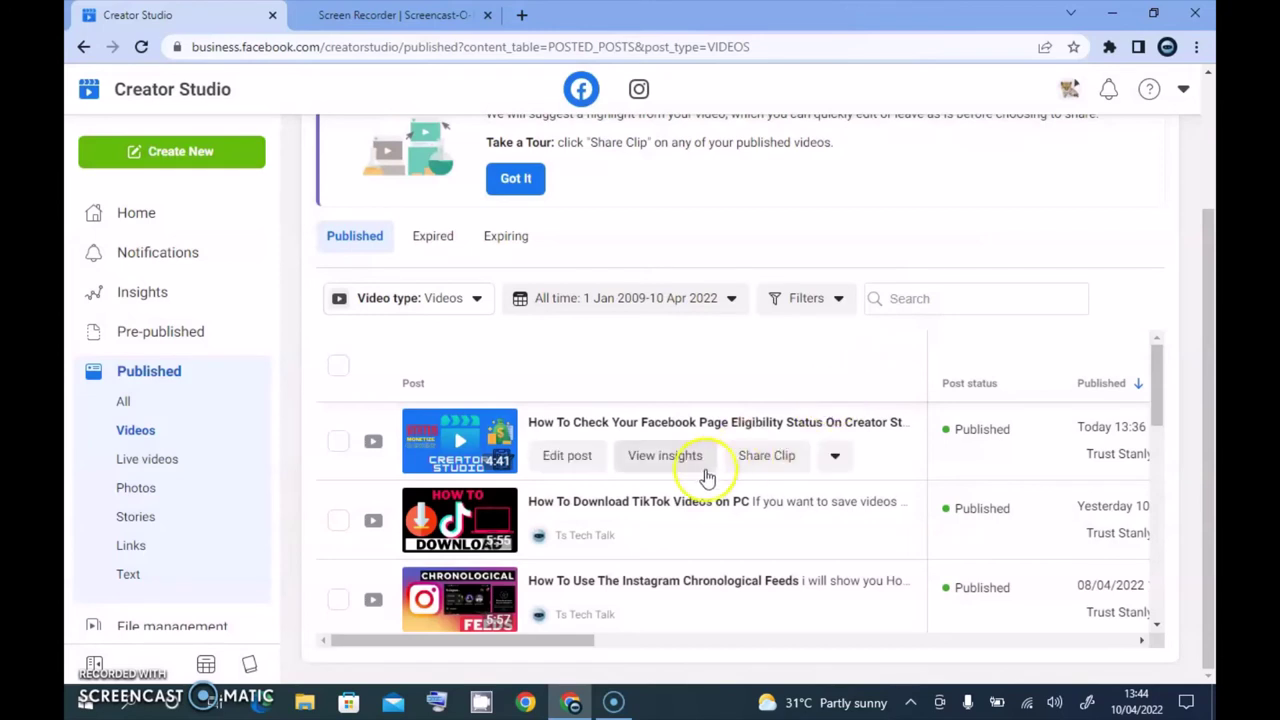
{"action": "left_click", "coordinate": [840, 456]}
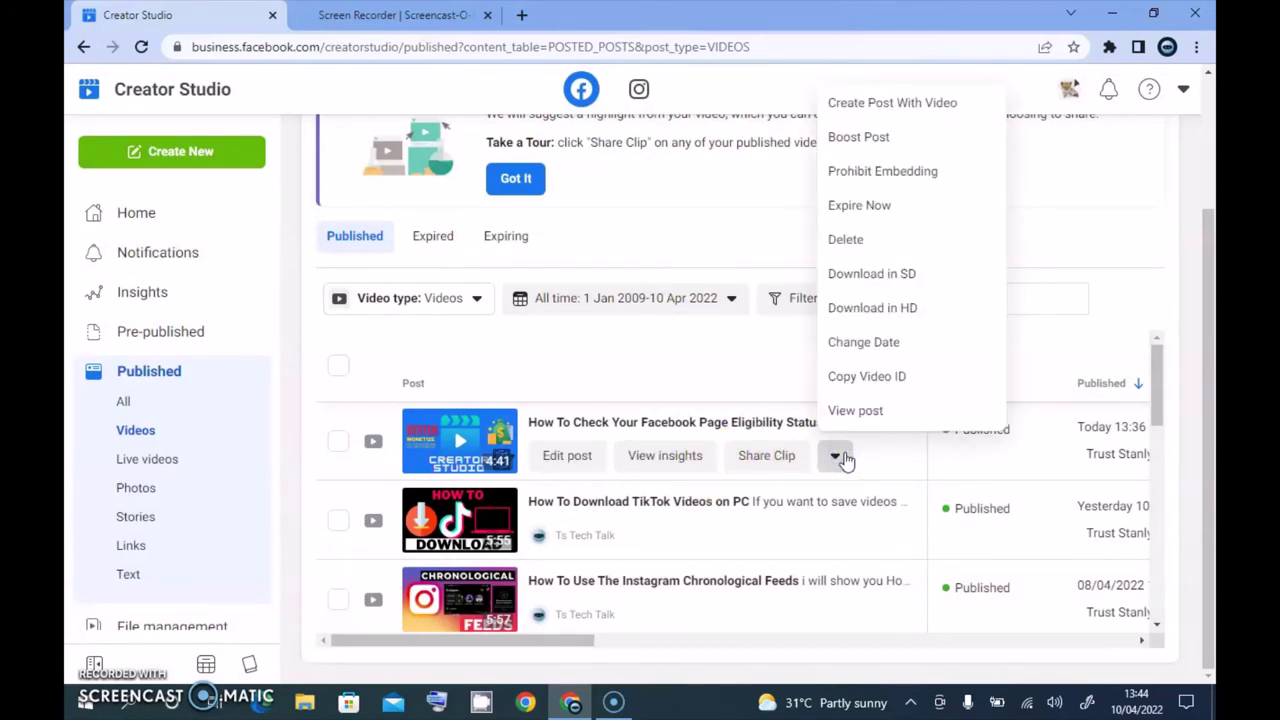
{"action": "left_click", "coordinate": [840, 456]}
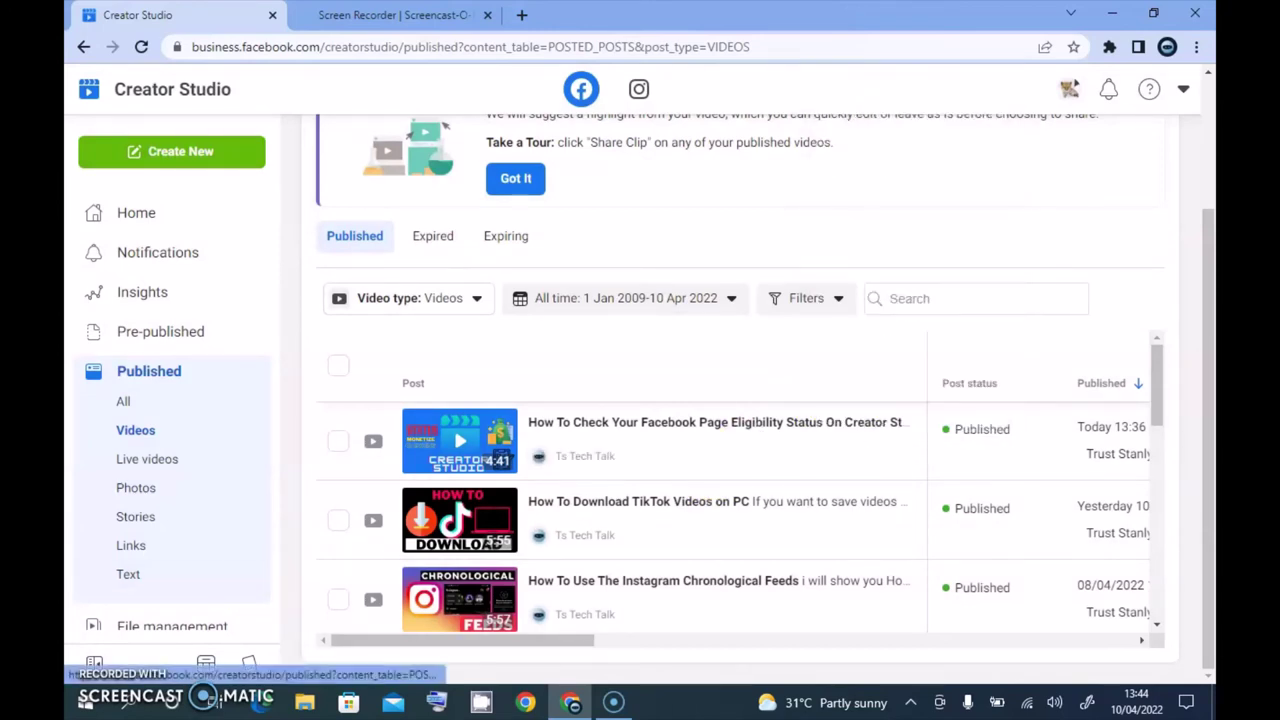